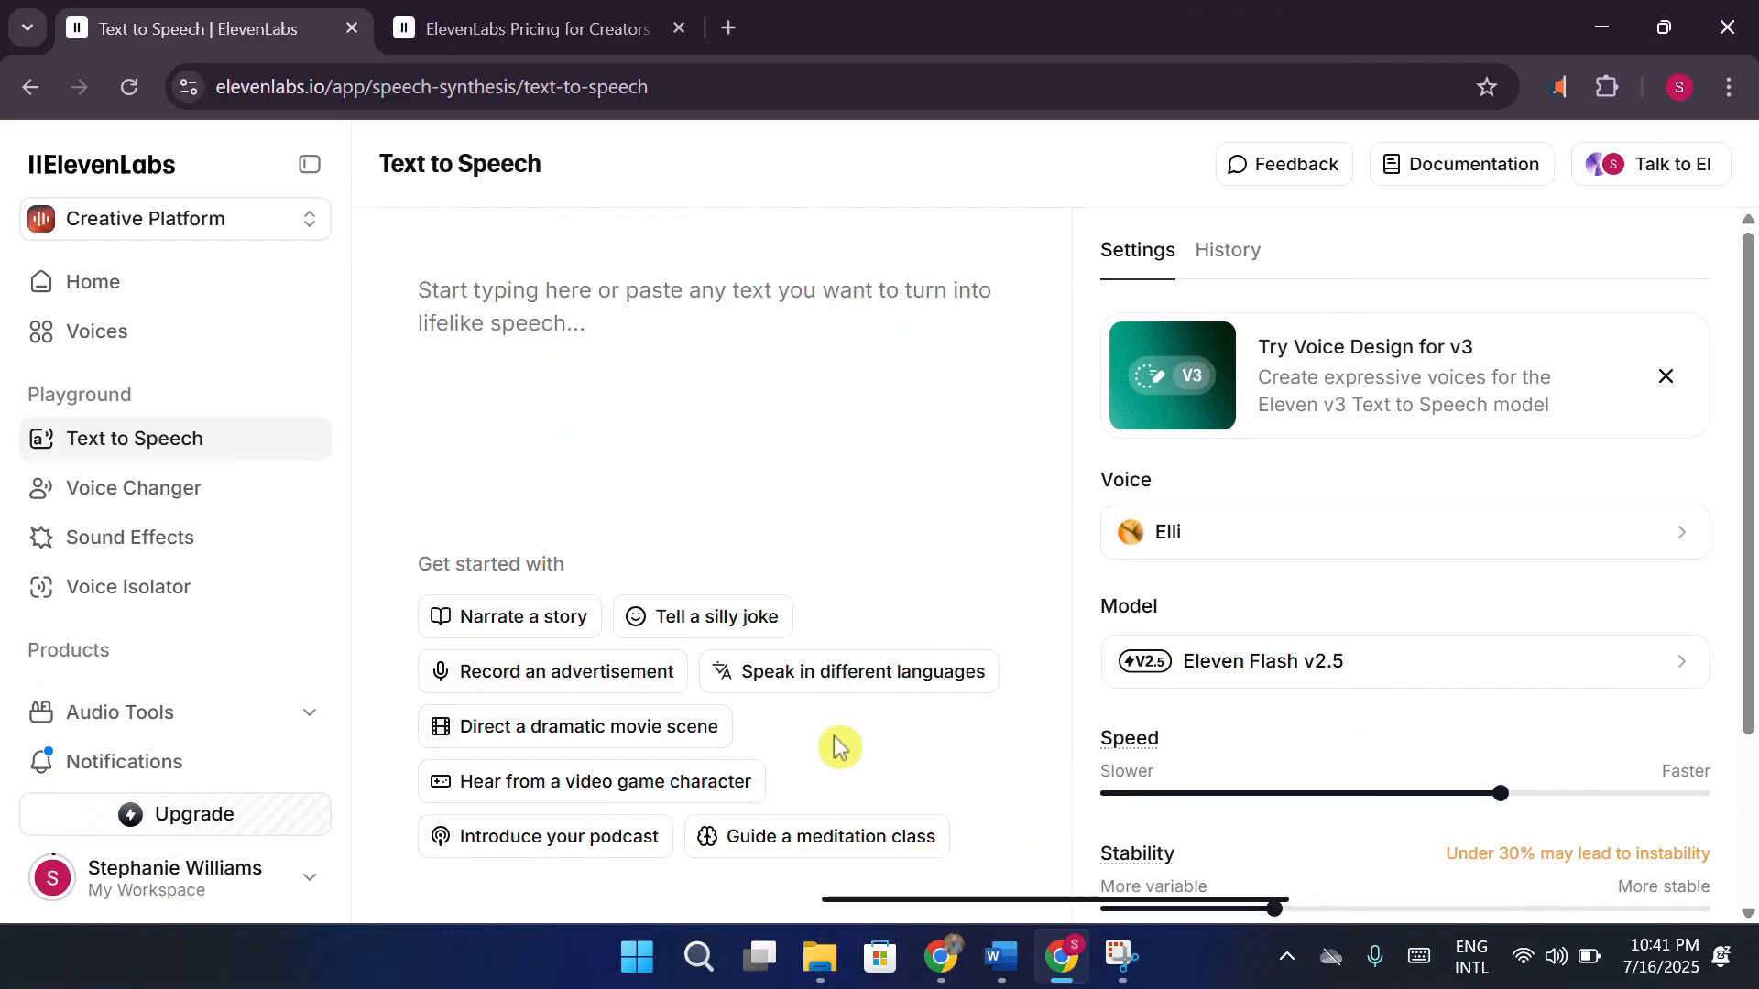
Enter the speech text beginning "i couldn't sleep at night. The air was too still, and the moonlight kept sliding through the blinds".
{"action": "left_click", "coordinate": [764, 388]}
{"action": "type", "text": "i couldn't sleep at night. The air was too still, and the moonlight kept sliding through the blinds and that's how it was last night."}
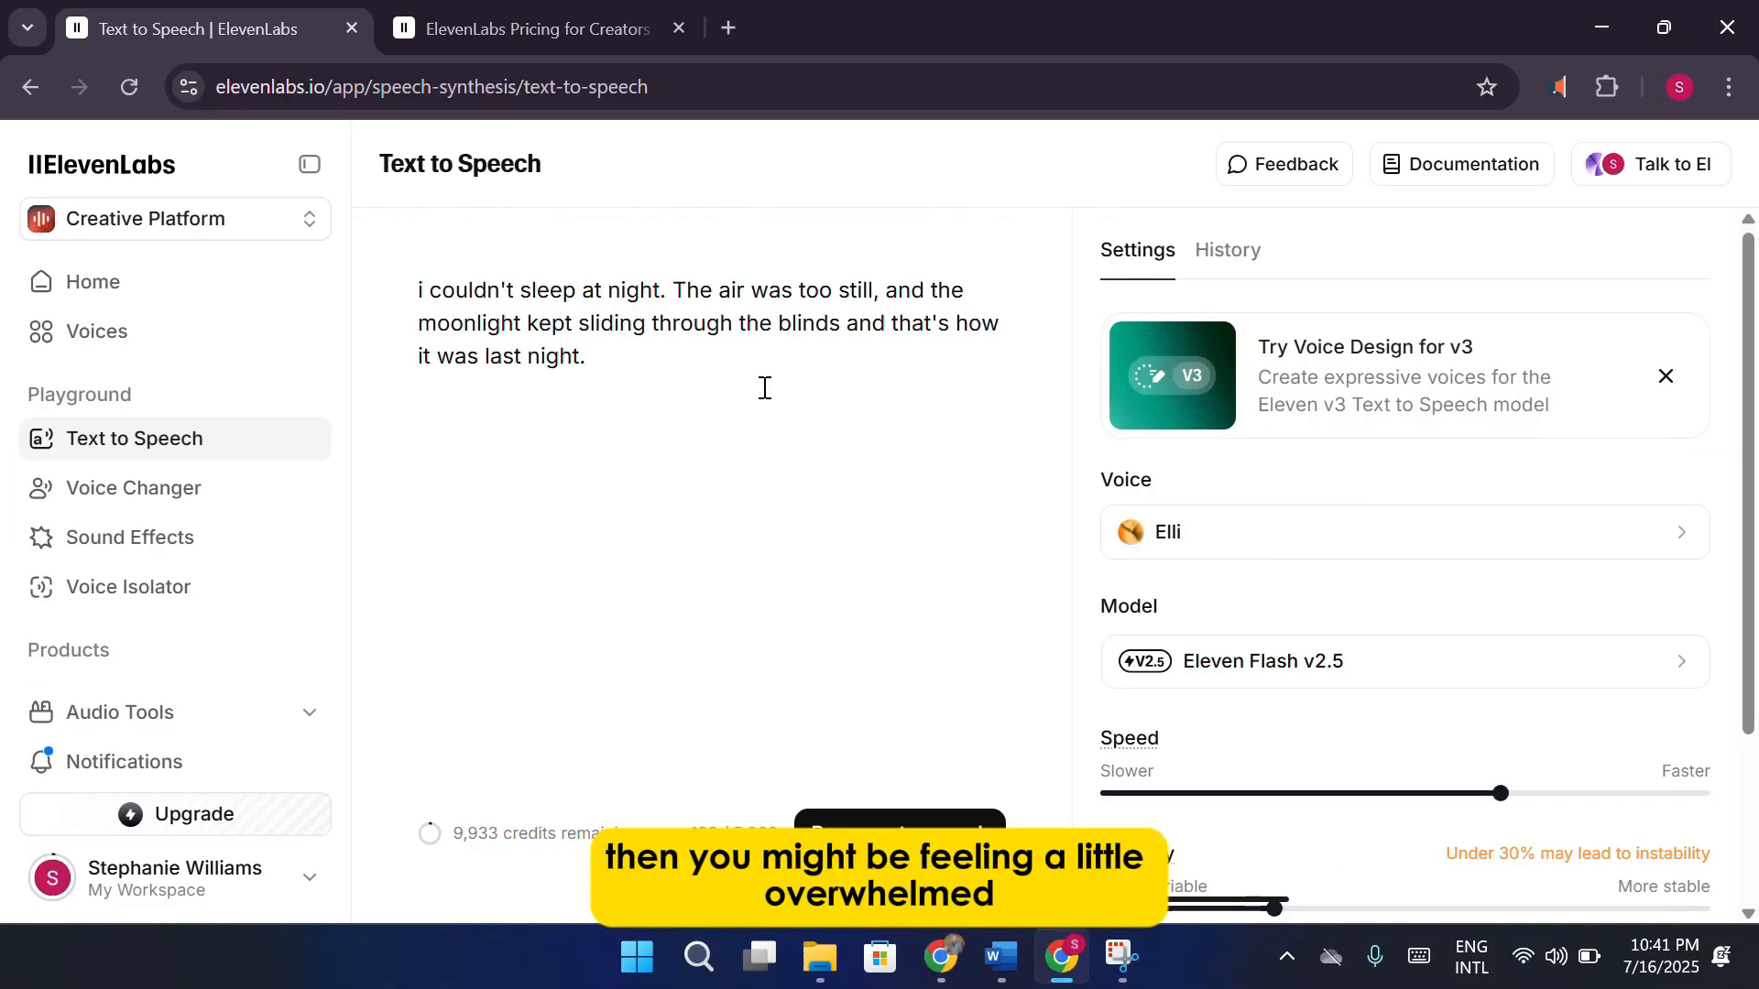
Find the Elli voice among the female voices, preview it and select it for the speech.
{"action": "left_click", "coordinate": [1362, 536]}
{"action": "left_click", "coordinate": [1363, 540]}
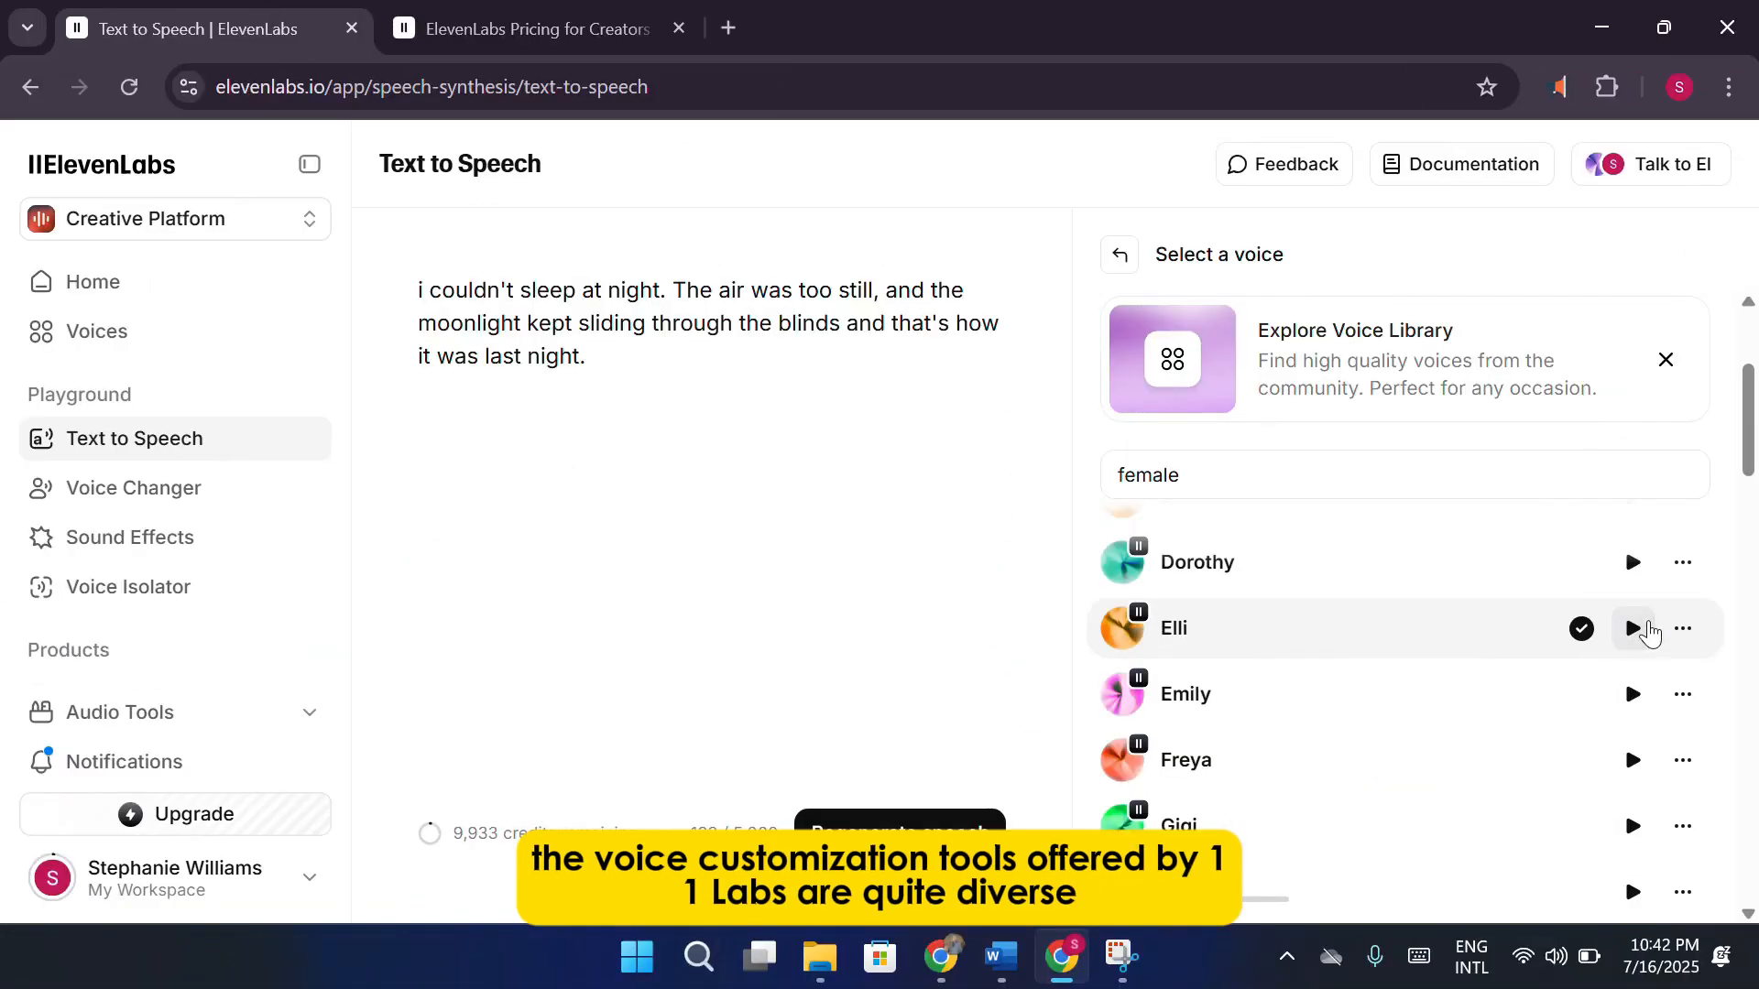
{"action": "left_click", "coordinate": [1632, 629]}
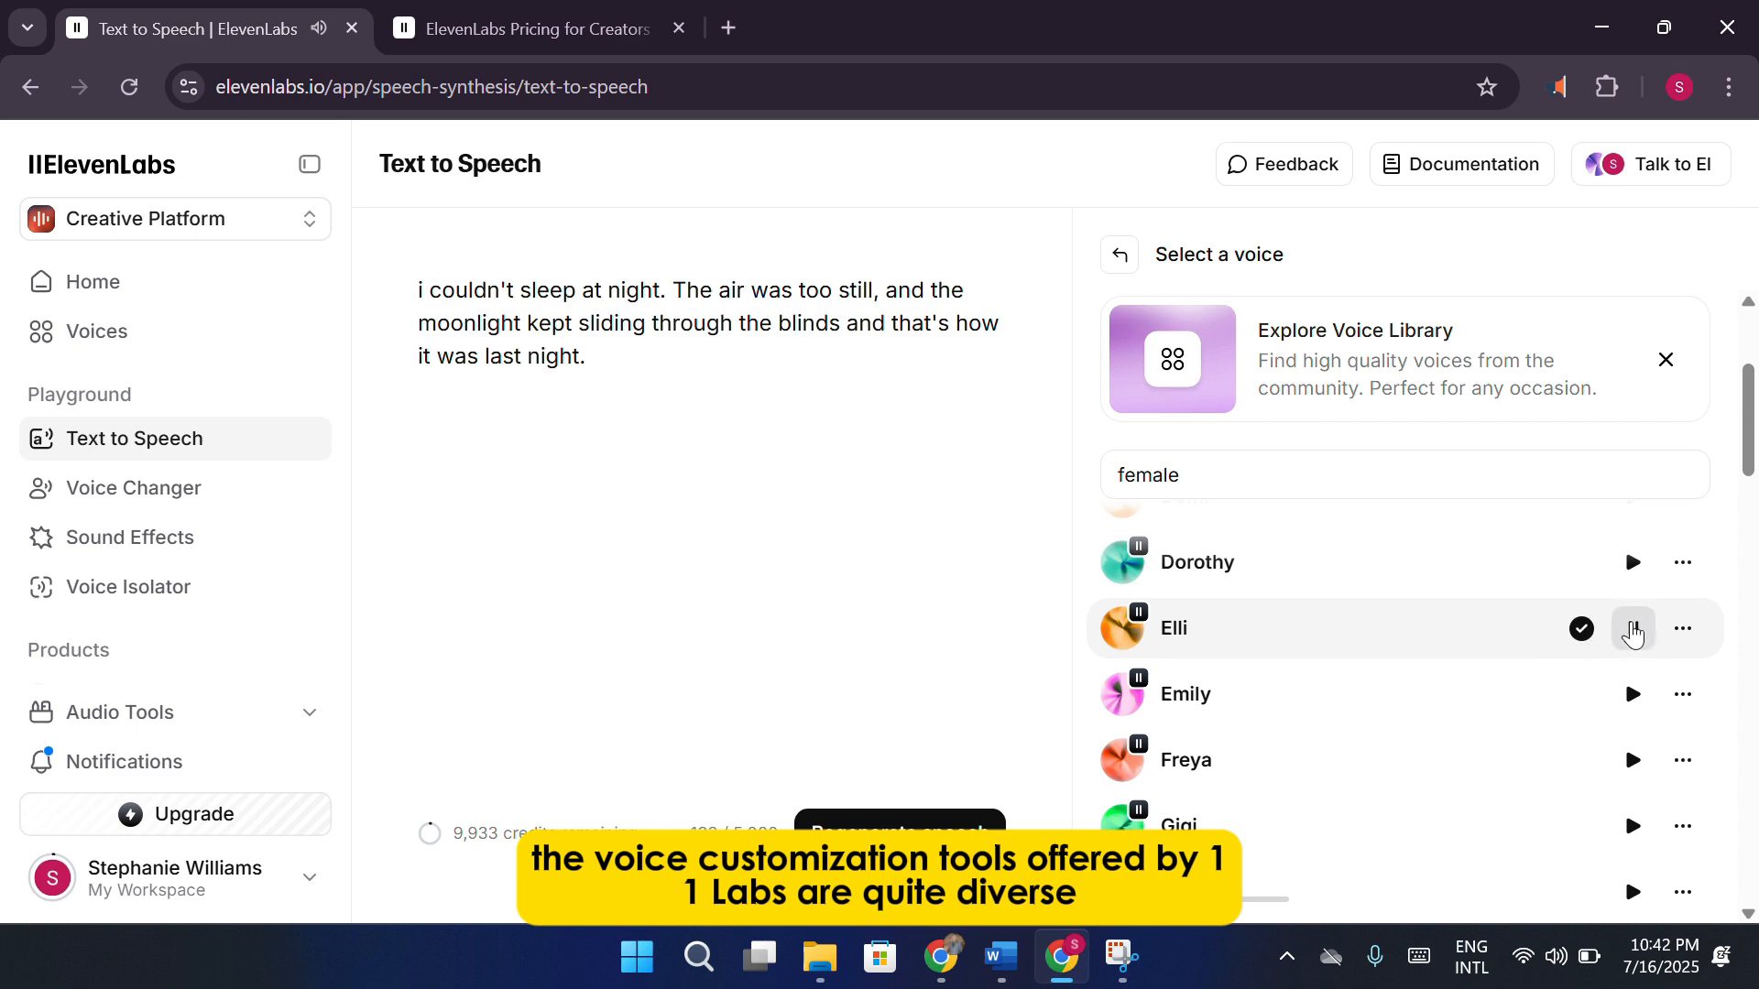
{"action": "left_click", "coordinate": [1627, 628]}
{"action": "left_click", "coordinate": [1521, 641]}
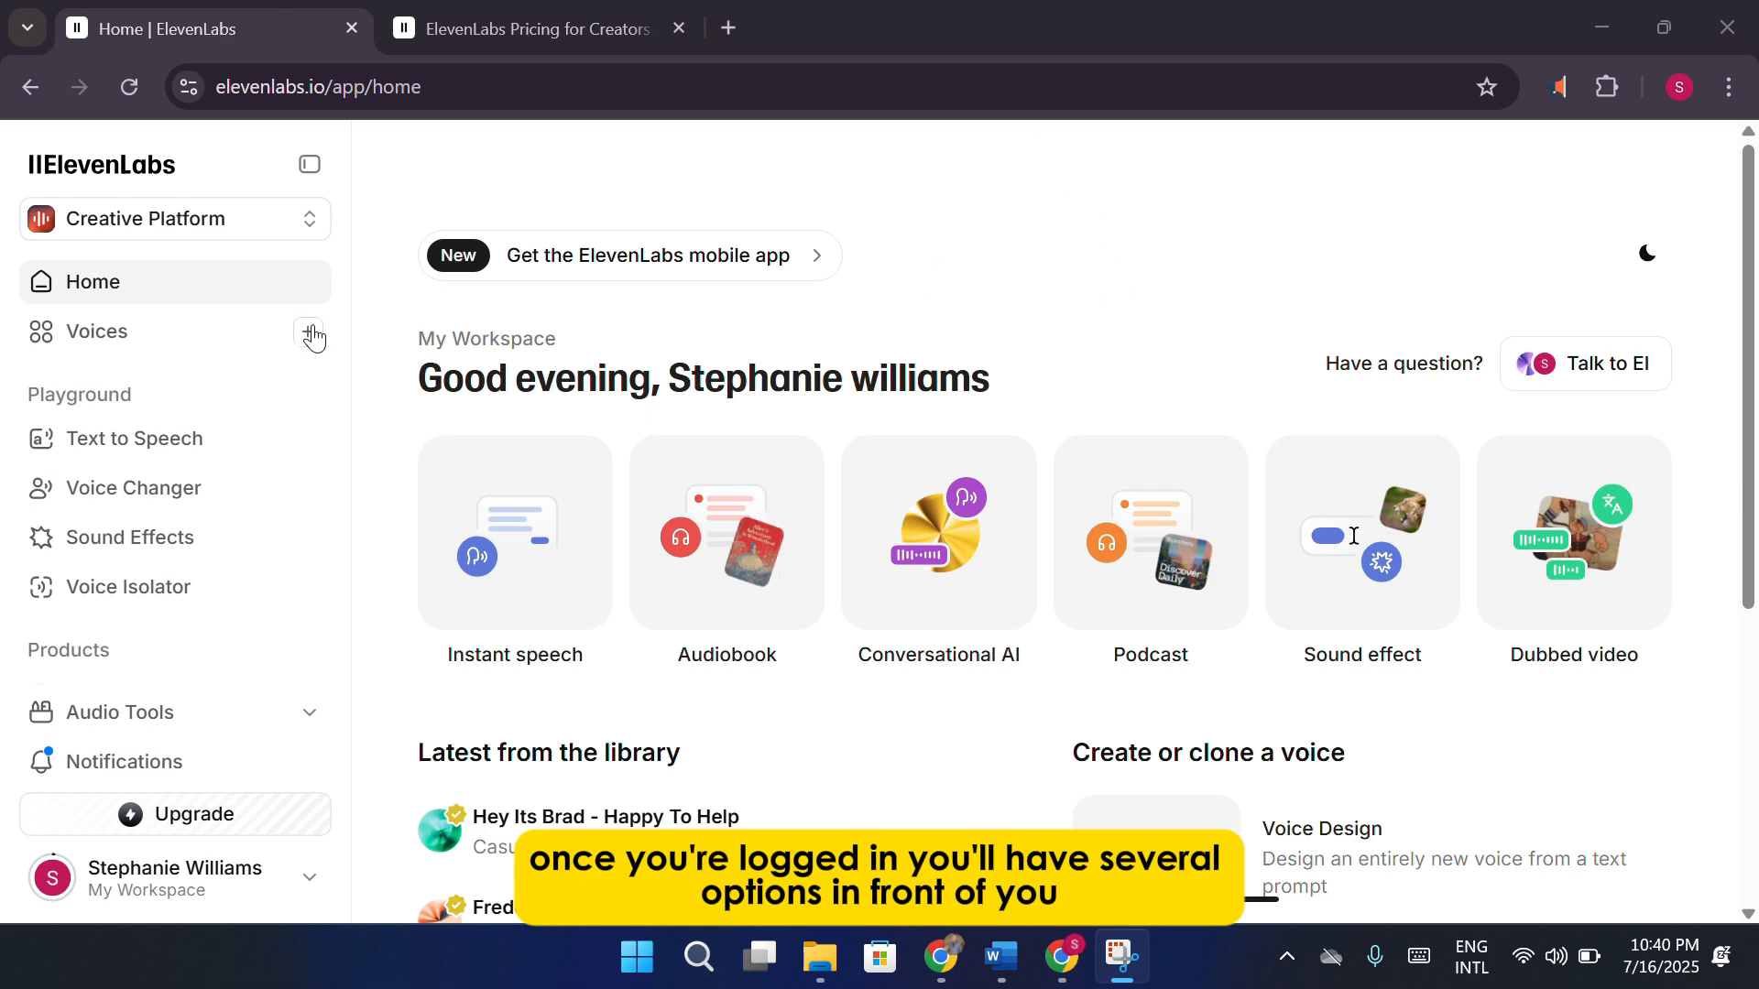
Review the options for adding a new voice, from Voice Design to Voice Library, and close the overview.
{"action": "left_click", "coordinate": [314, 334]}
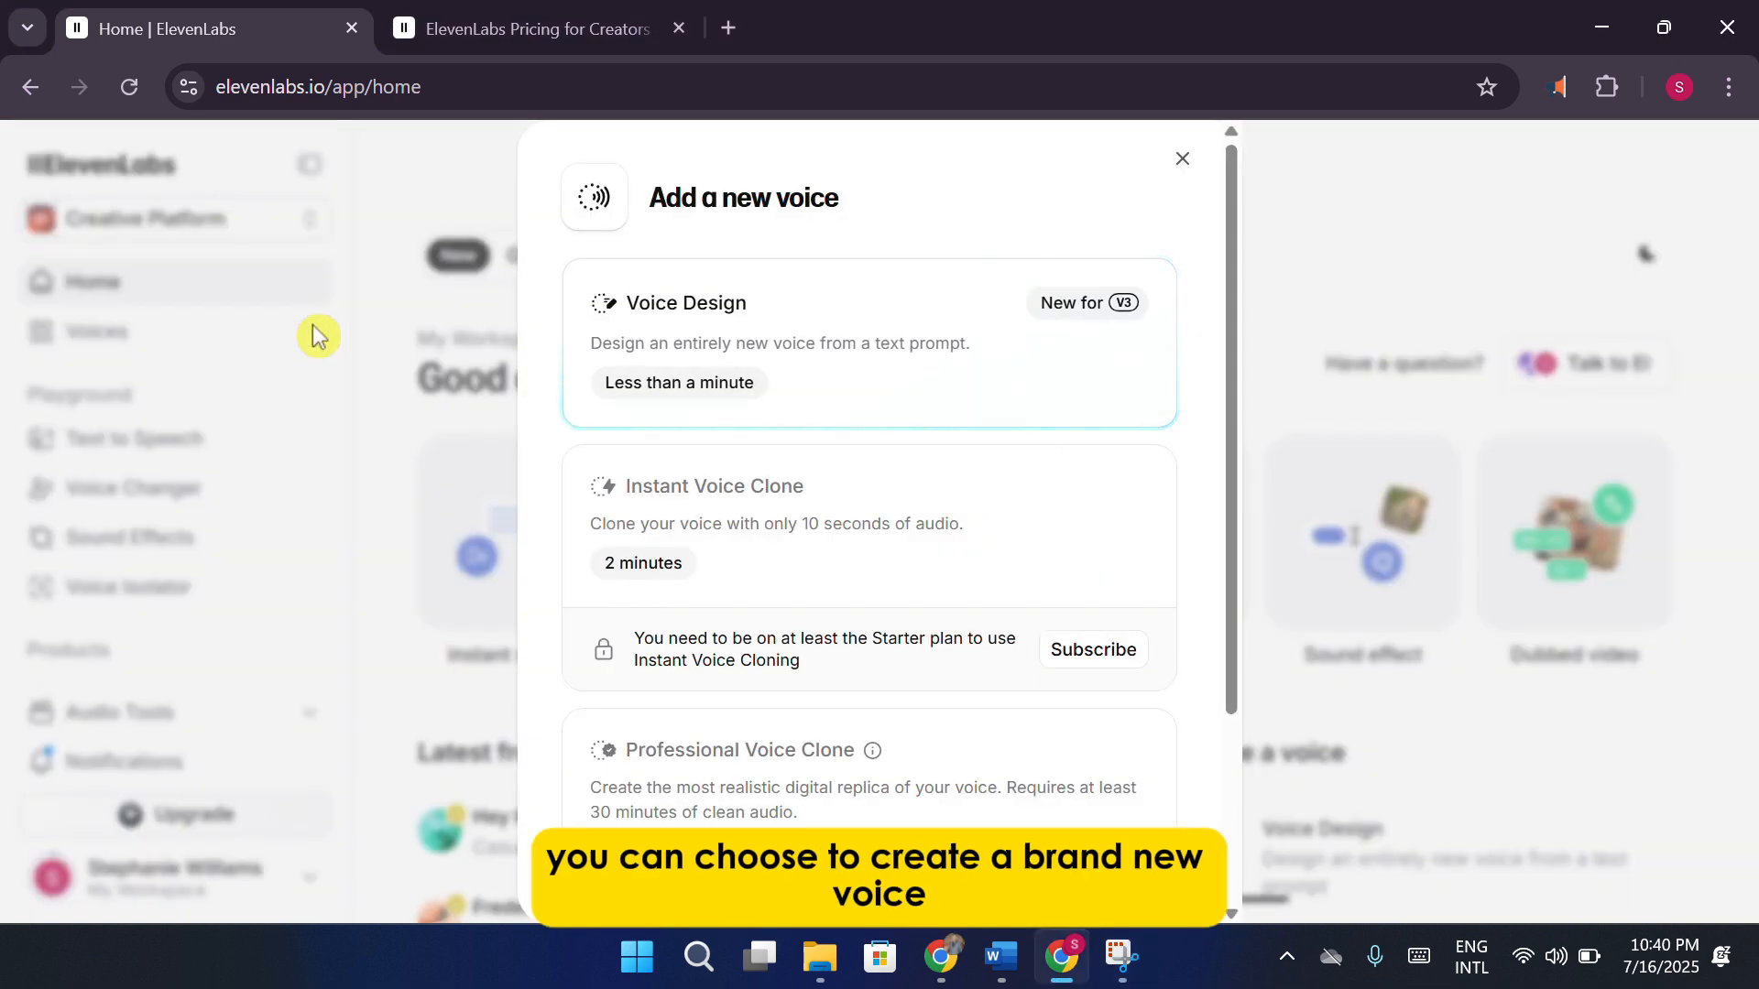
{"action": "scroll", "coordinate": [781, 498], "scroll_direction": "down", "scroll_amount": 3}
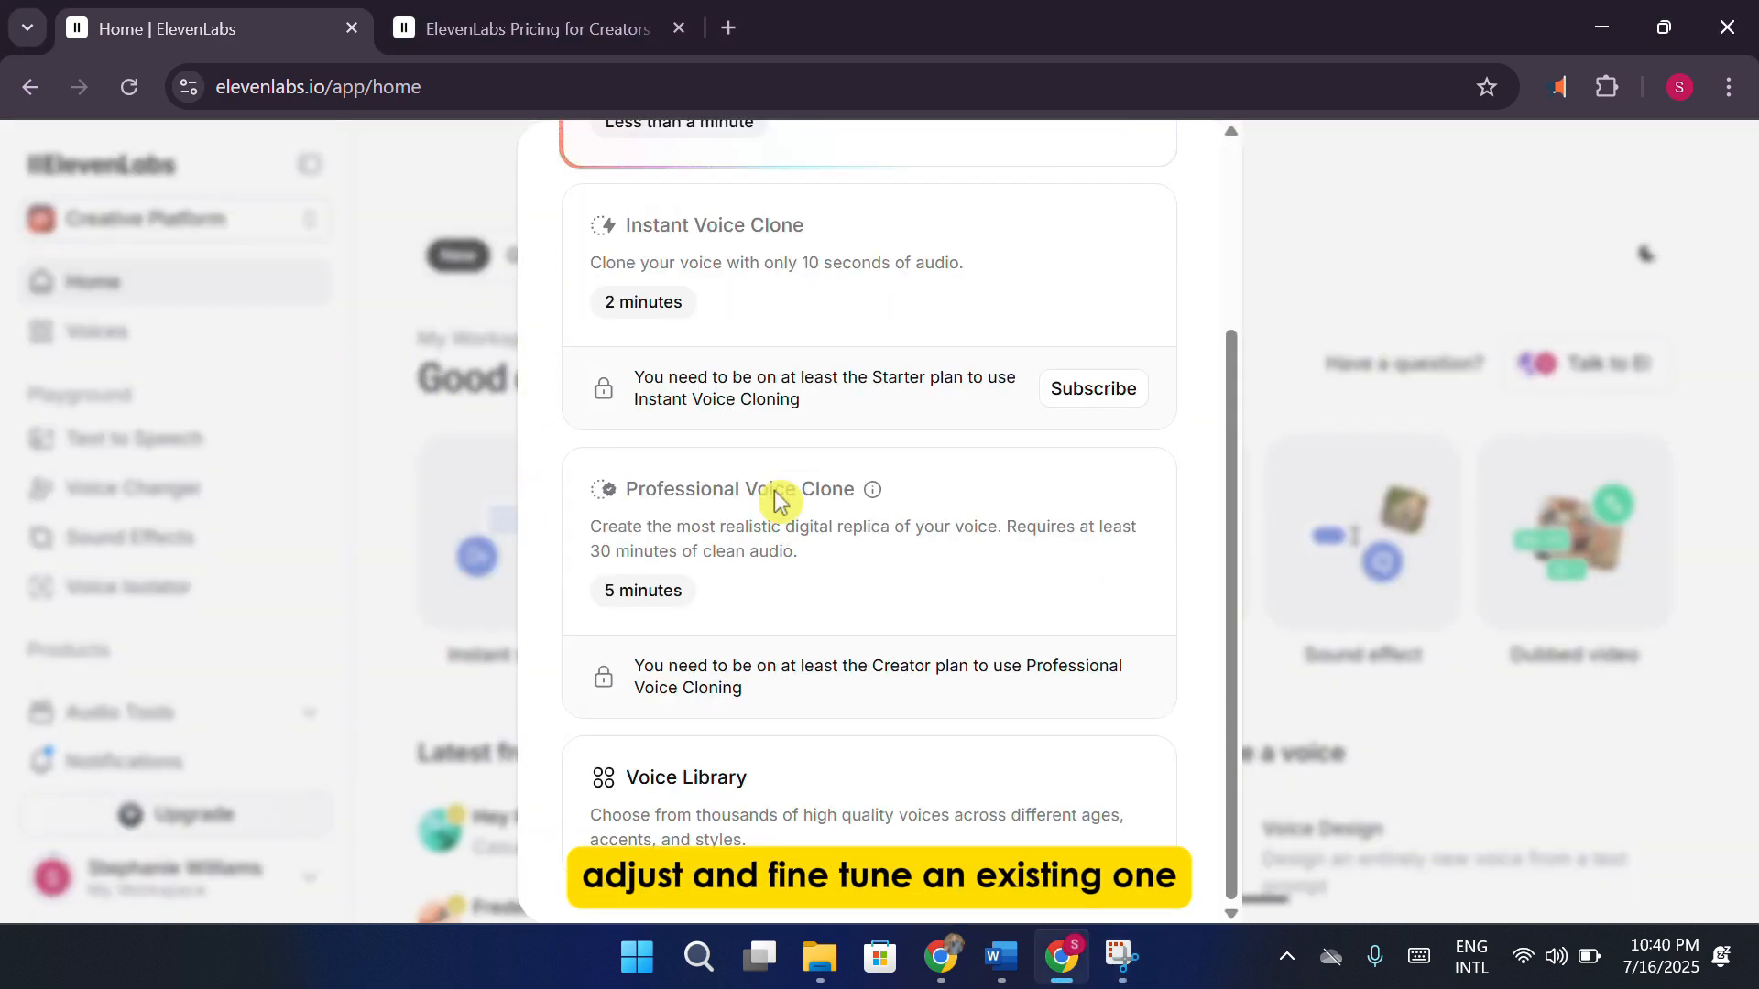
{"action": "scroll", "coordinate": [779, 500], "scroll_direction": "up", "scroll_amount": 3}
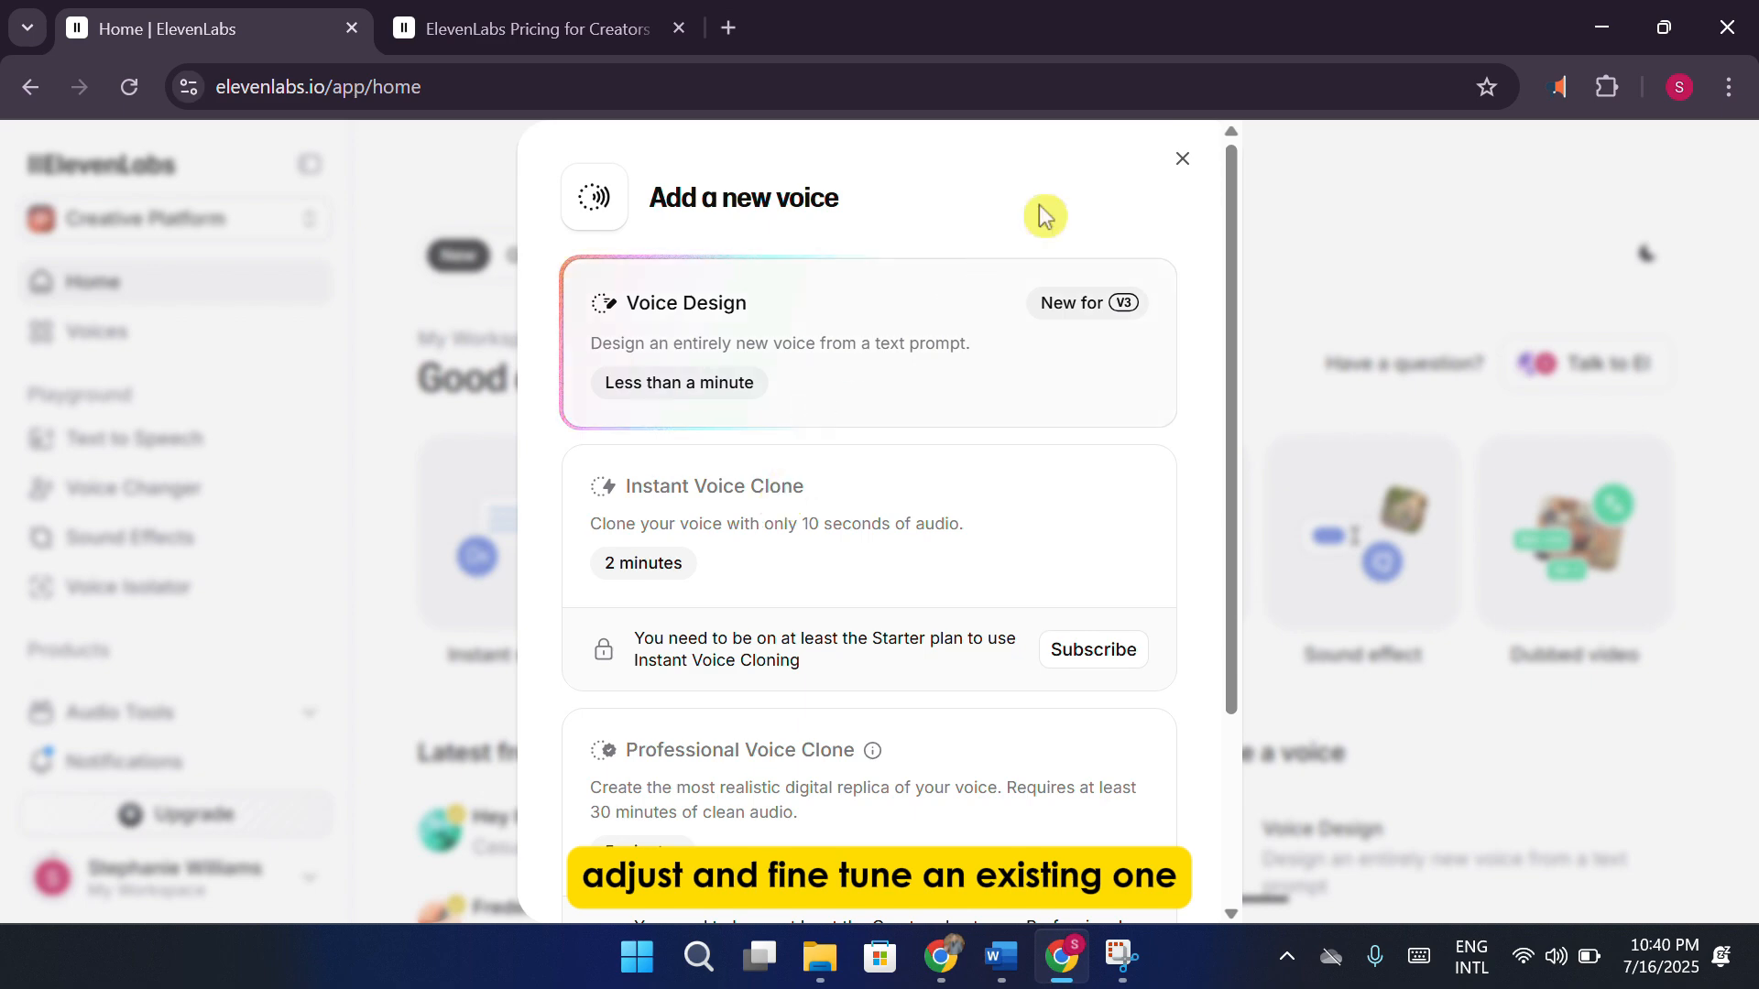
{"action": "left_click", "coordinate": [1180, 162]}
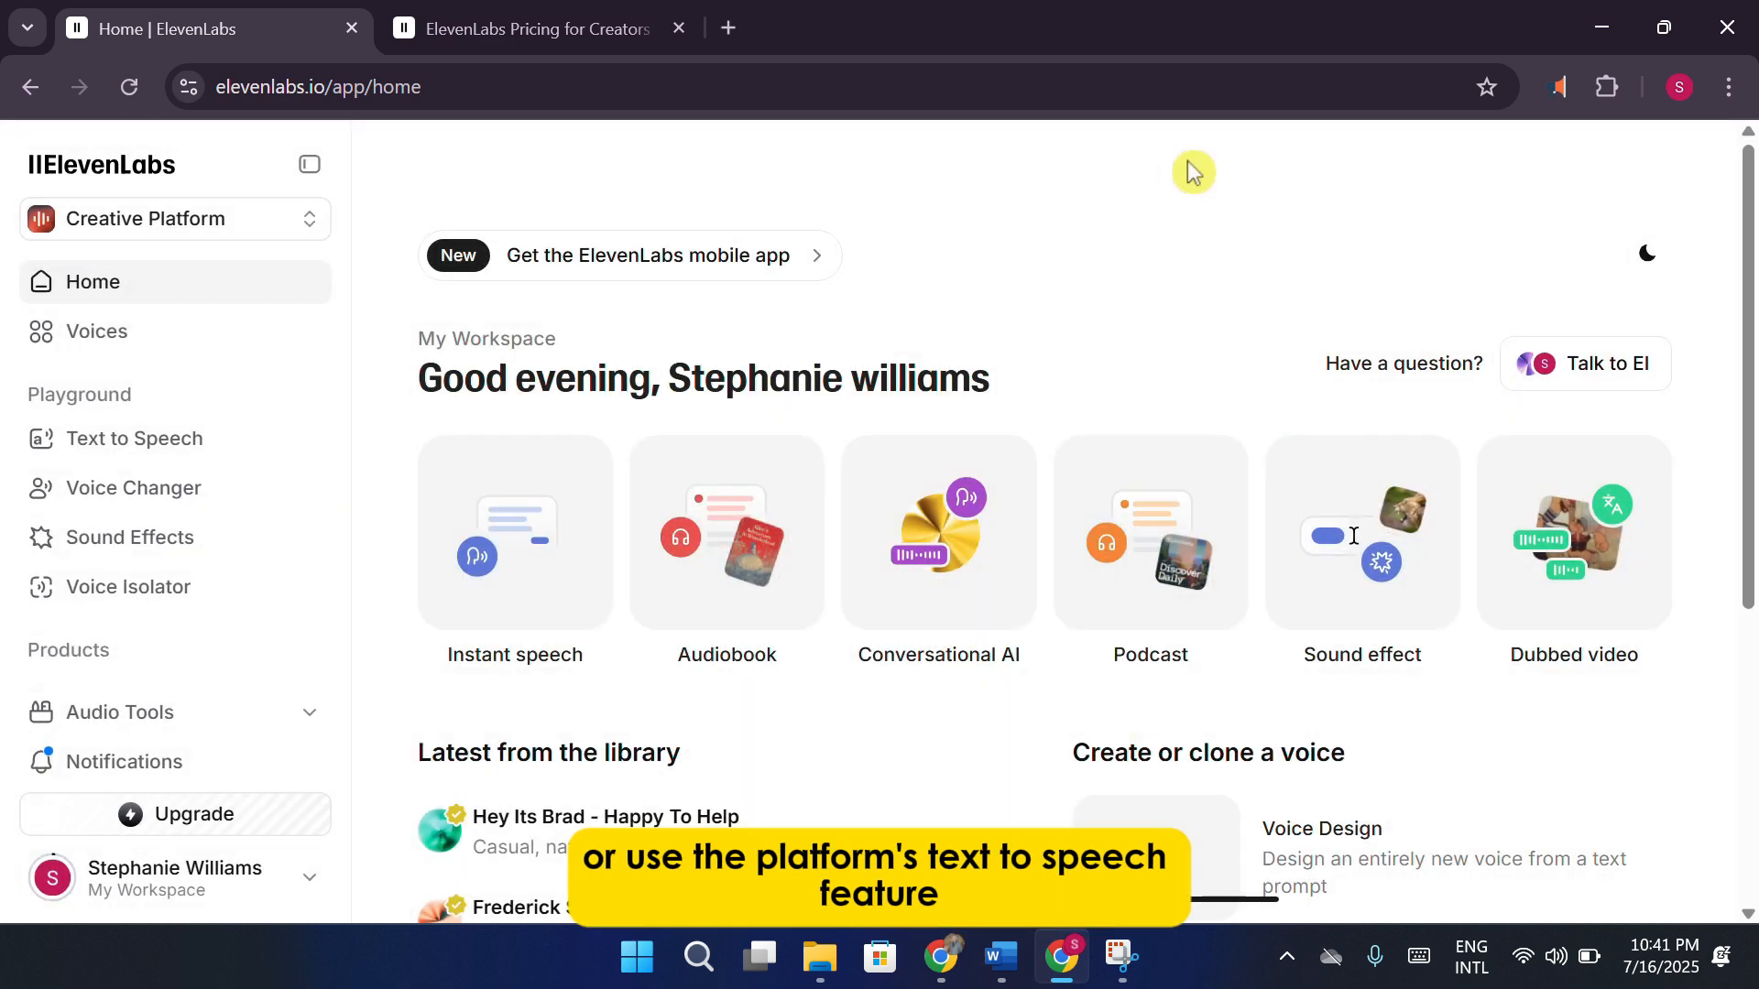
Open Text to Speech and enter the script about the sleepless night, ending in "that's how it was last night.".
{"action": "left_click", "coordinate": [113, 463]}
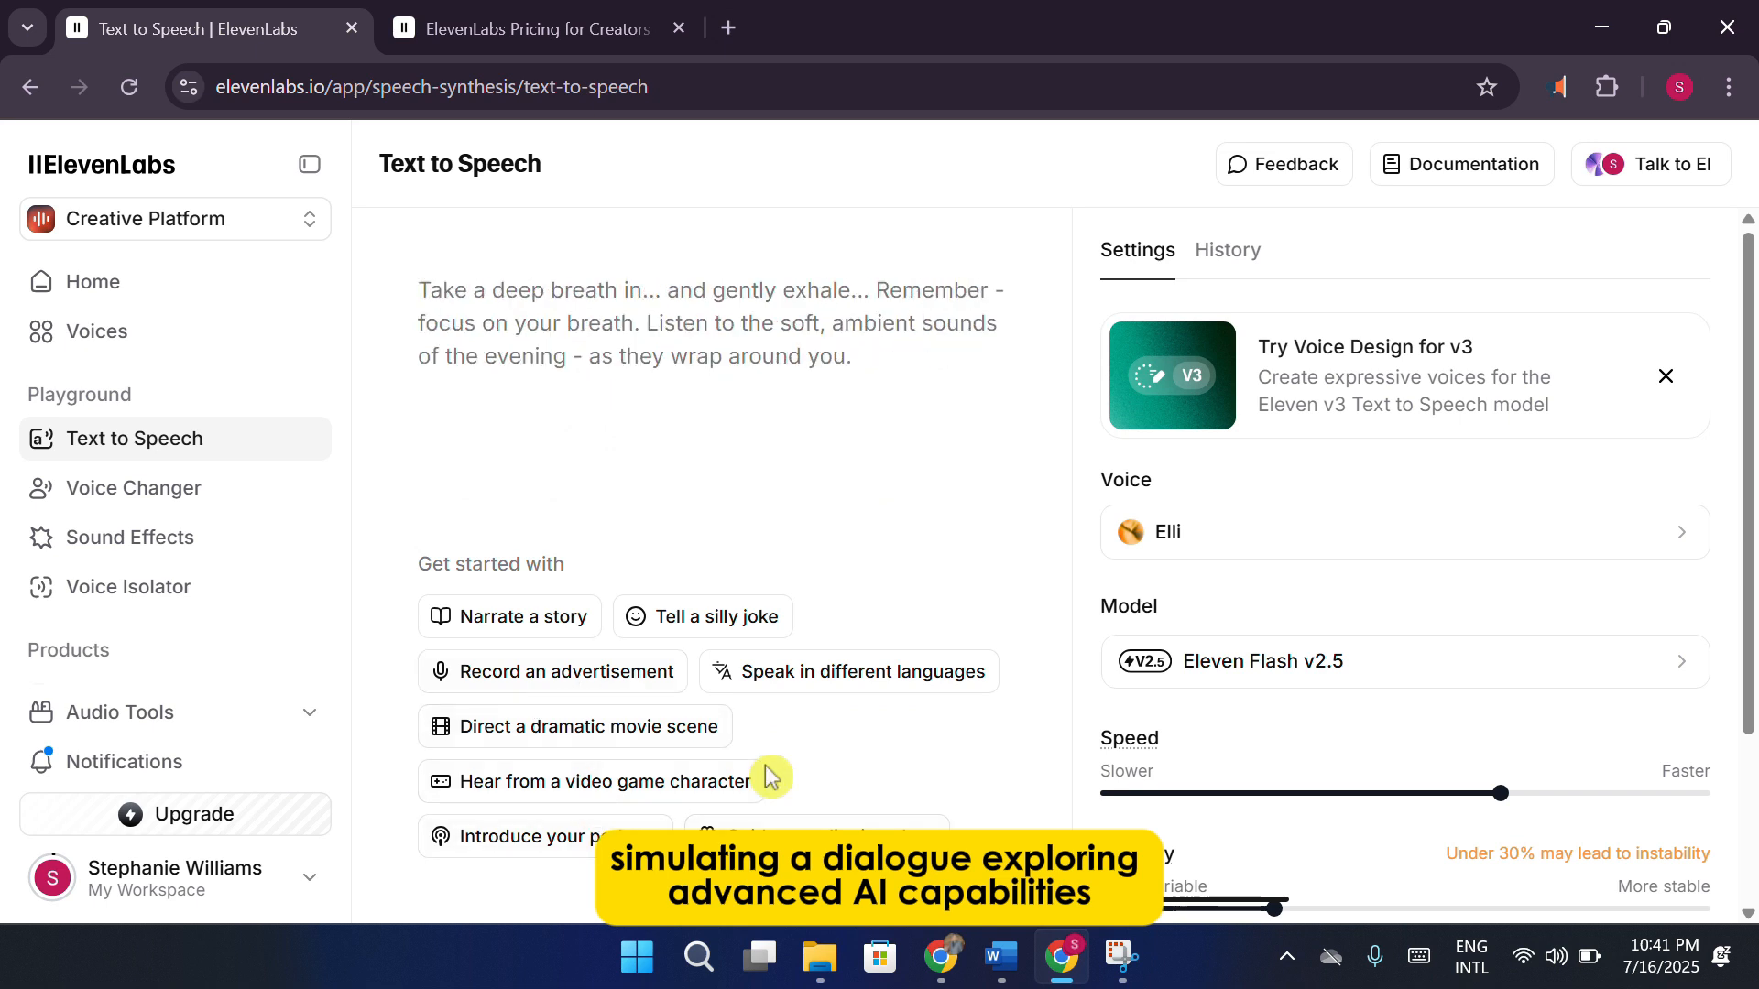
{"action": "left_click", "coordinate": [802, 380]}
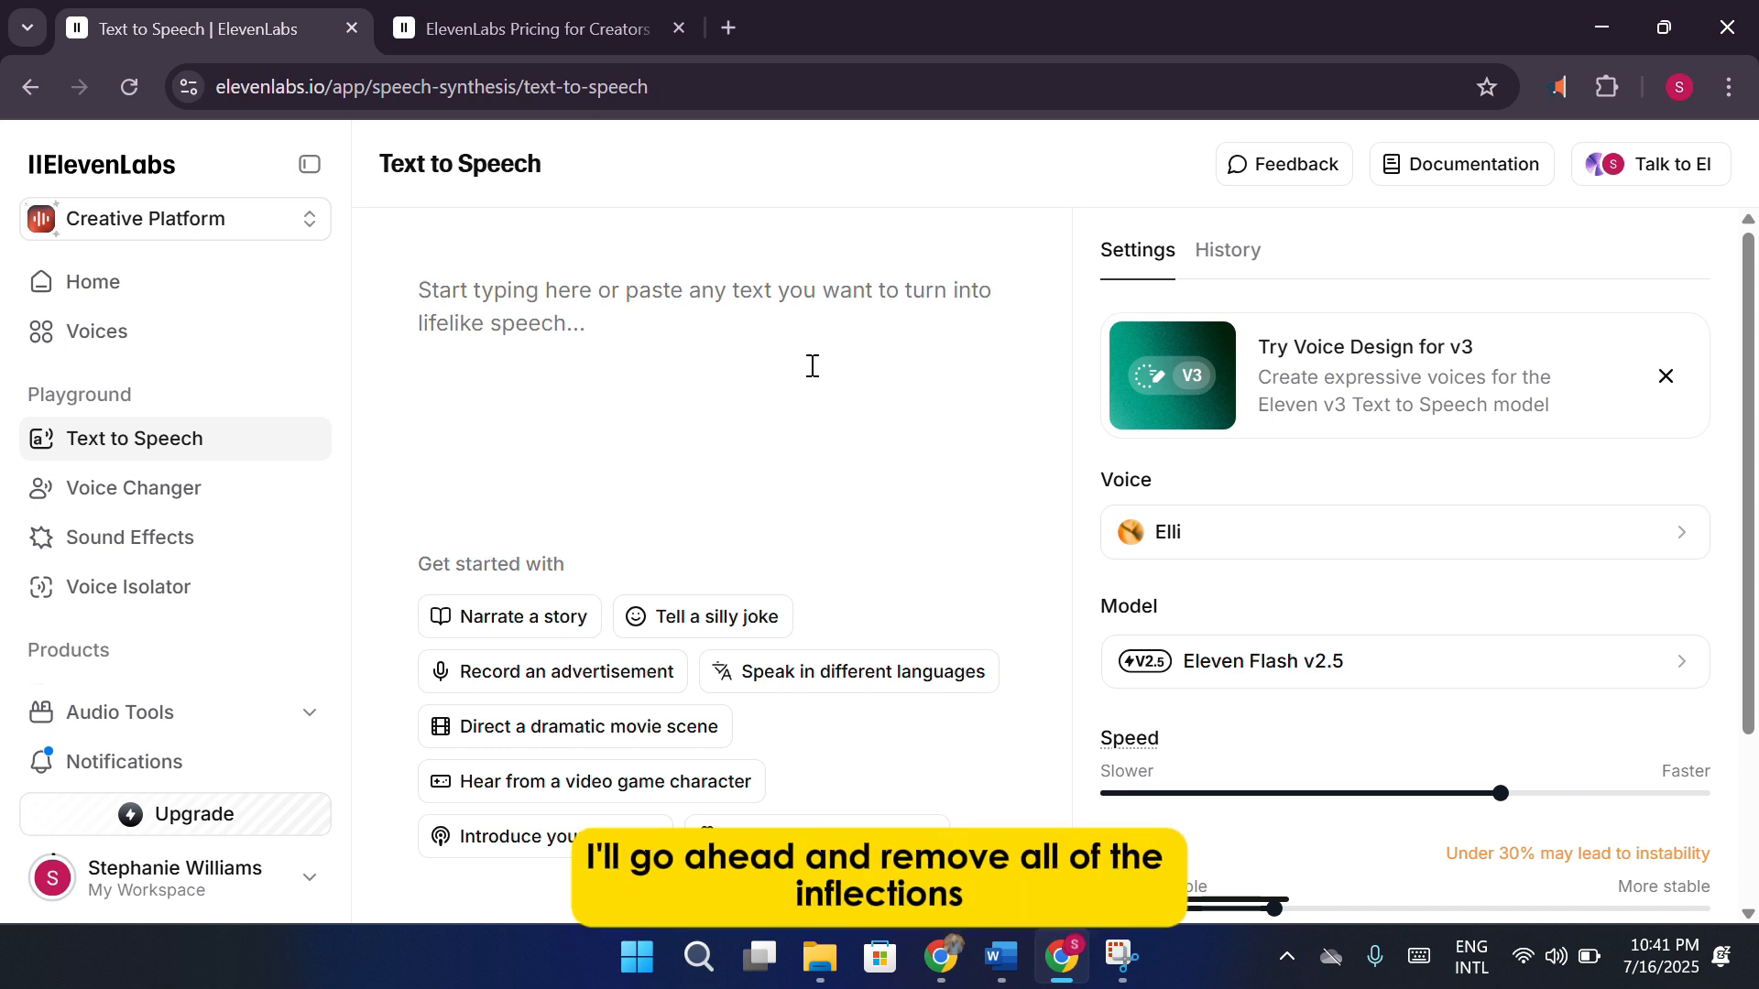
{"action": "type", "text": "i couldn't sleep at night. The air was too still, and the moonlight kept sliding through the blinds and that's how it was last night."}
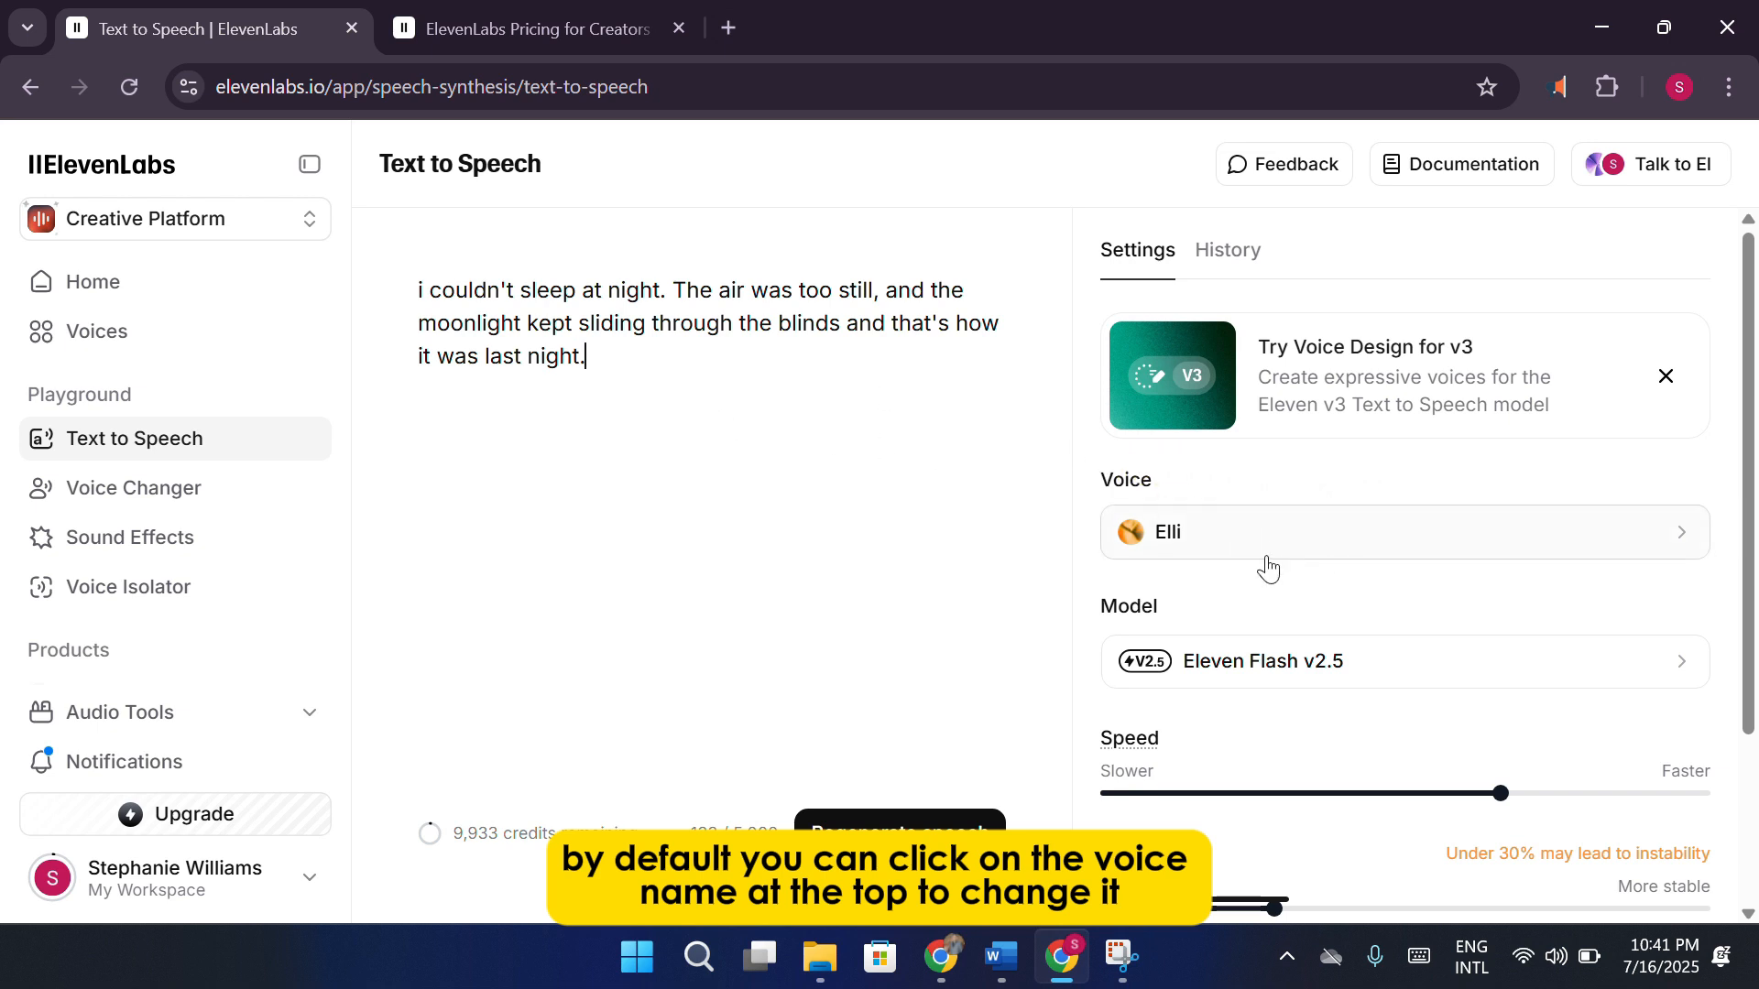
Filter the voice selection to Voice Library - Top Picks for You and preview Grandpa Spuds Oxley and Mark - Natural Conversations.
{"action": "left_click", "coordinate": [1361, 544]}
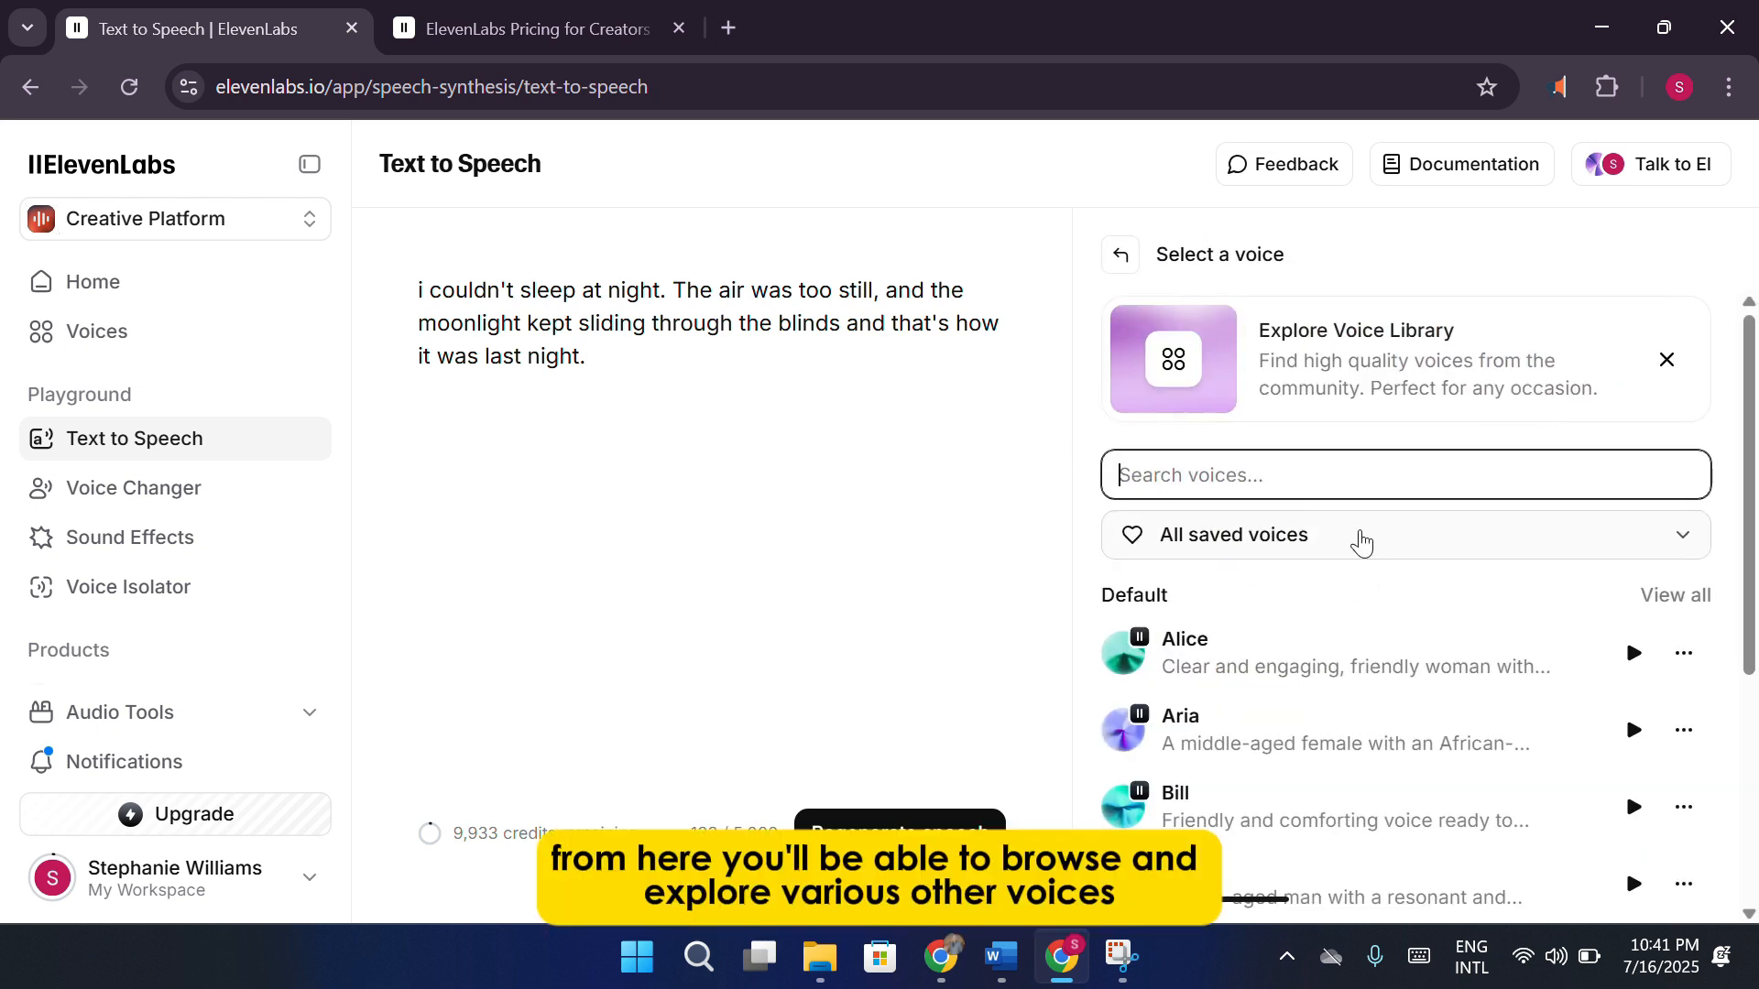
{"action": "left_click", "coordinate": [1362, 541]}
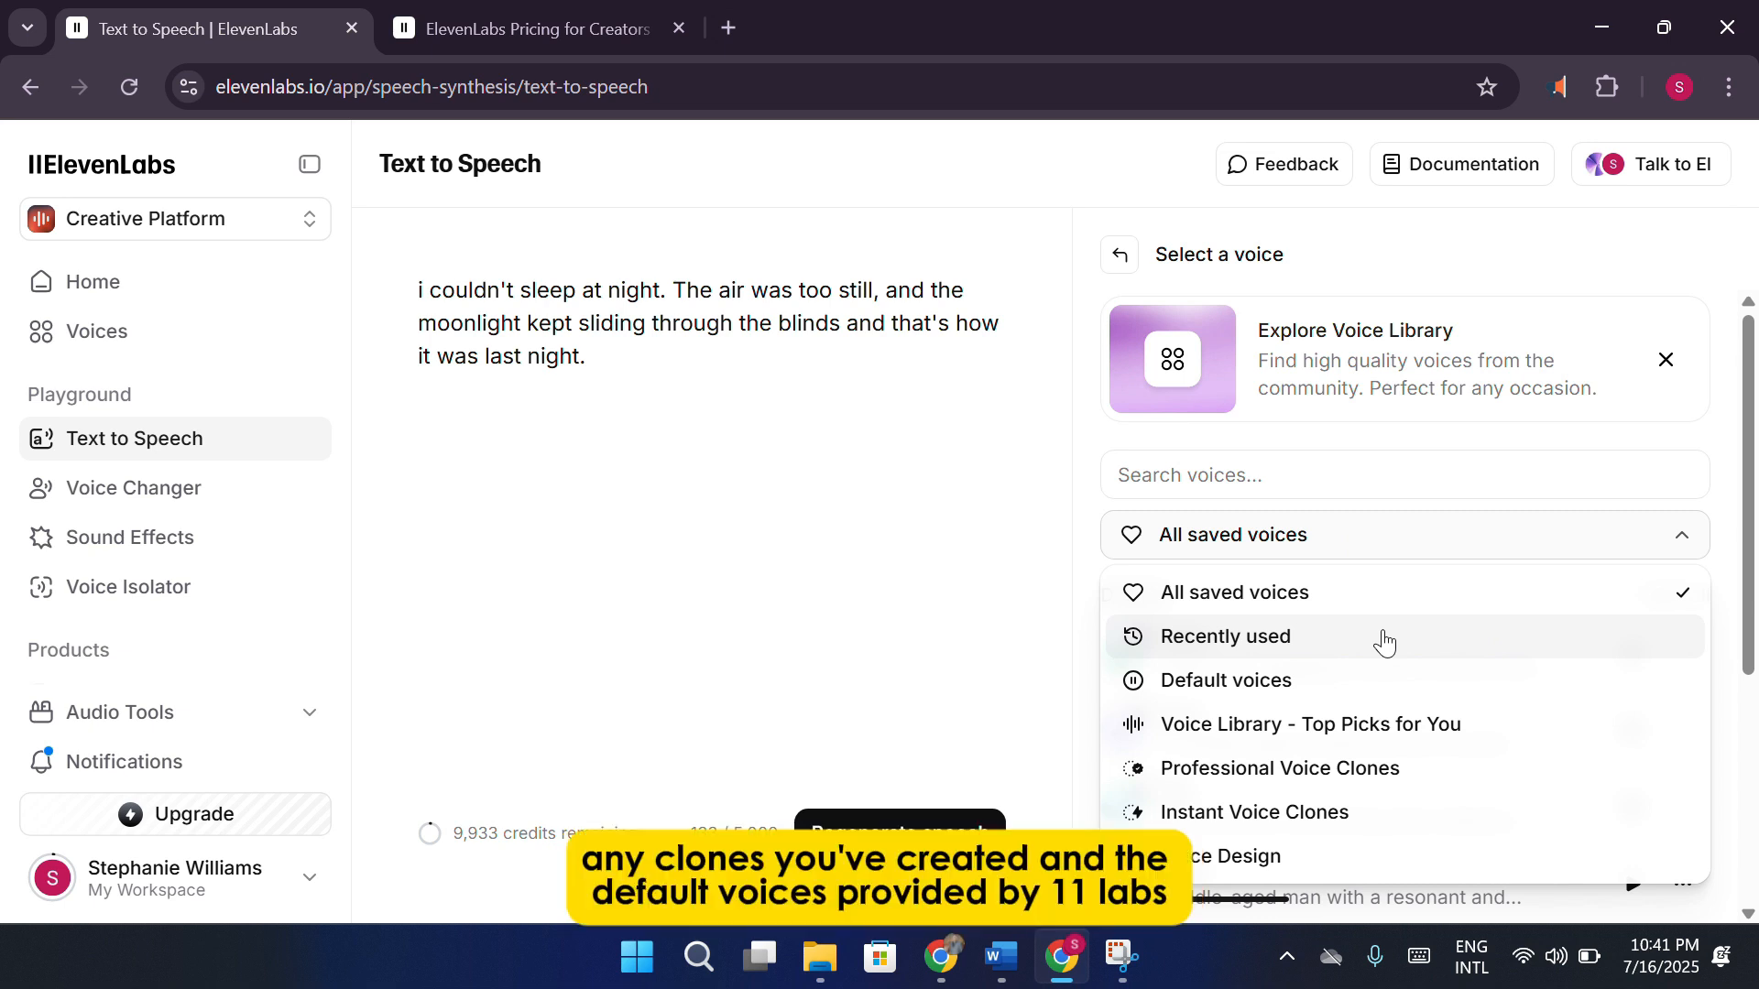
{"action": "left_click", "coordinate": [1371, 724]}
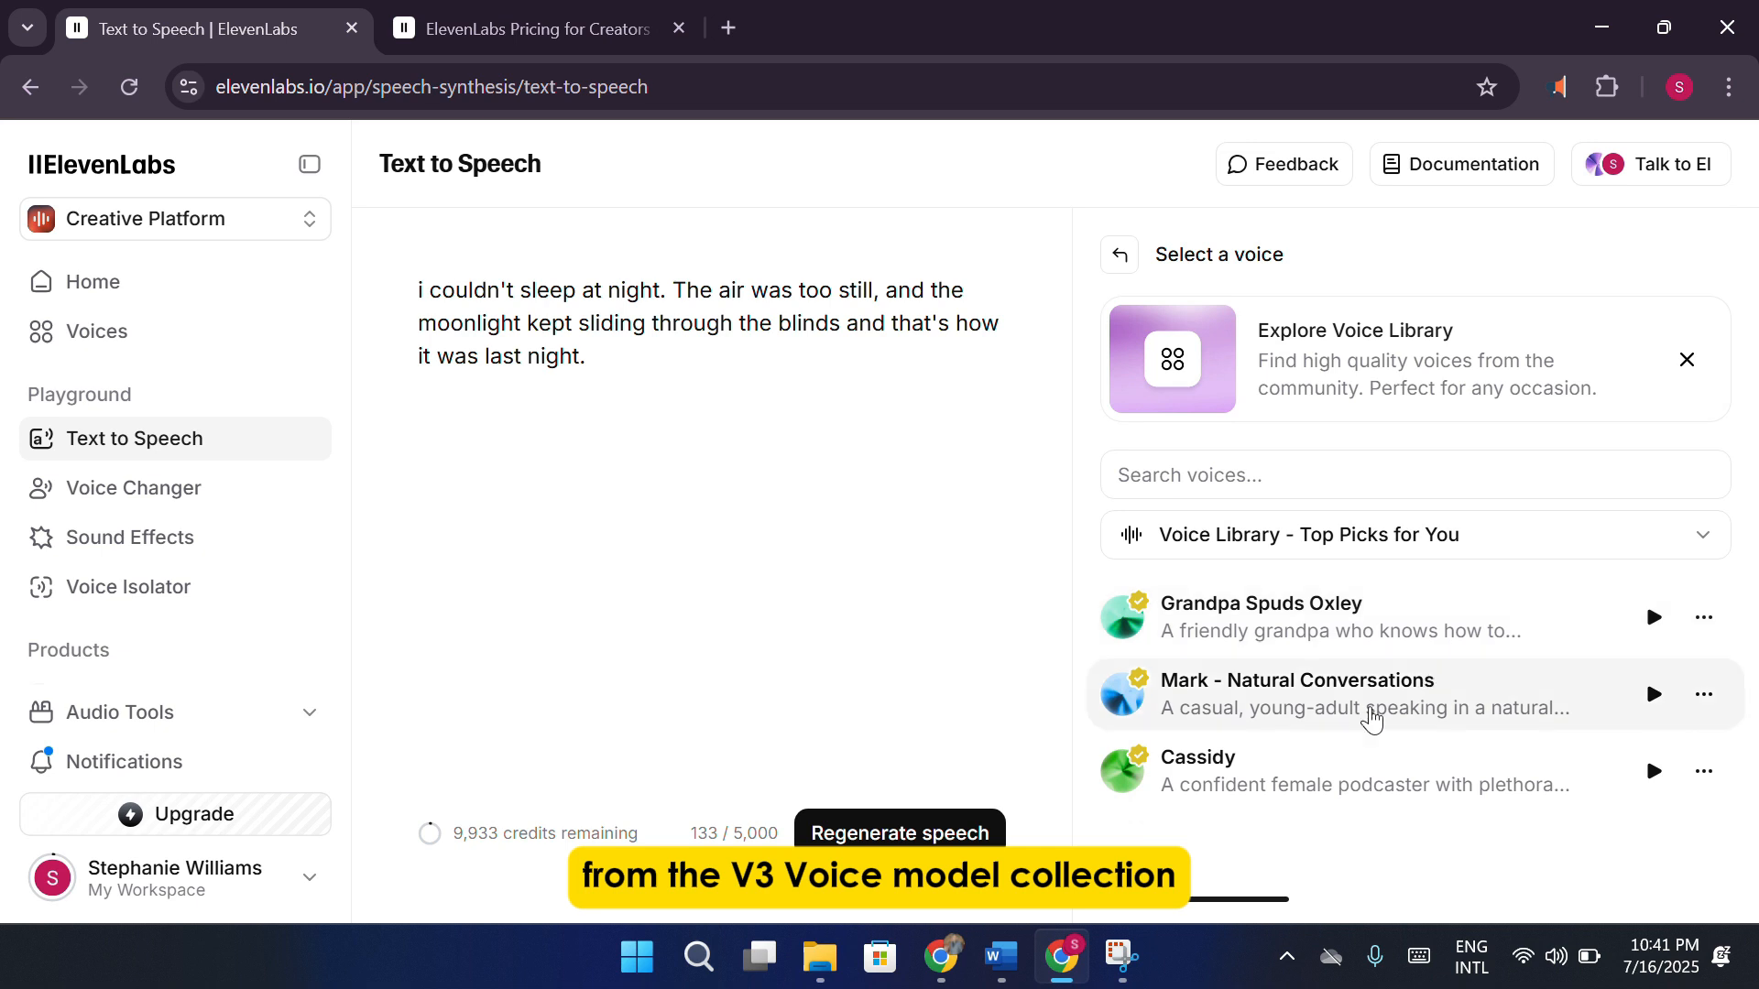
{"action": "left_click", "coordinate": [1658, 622]}
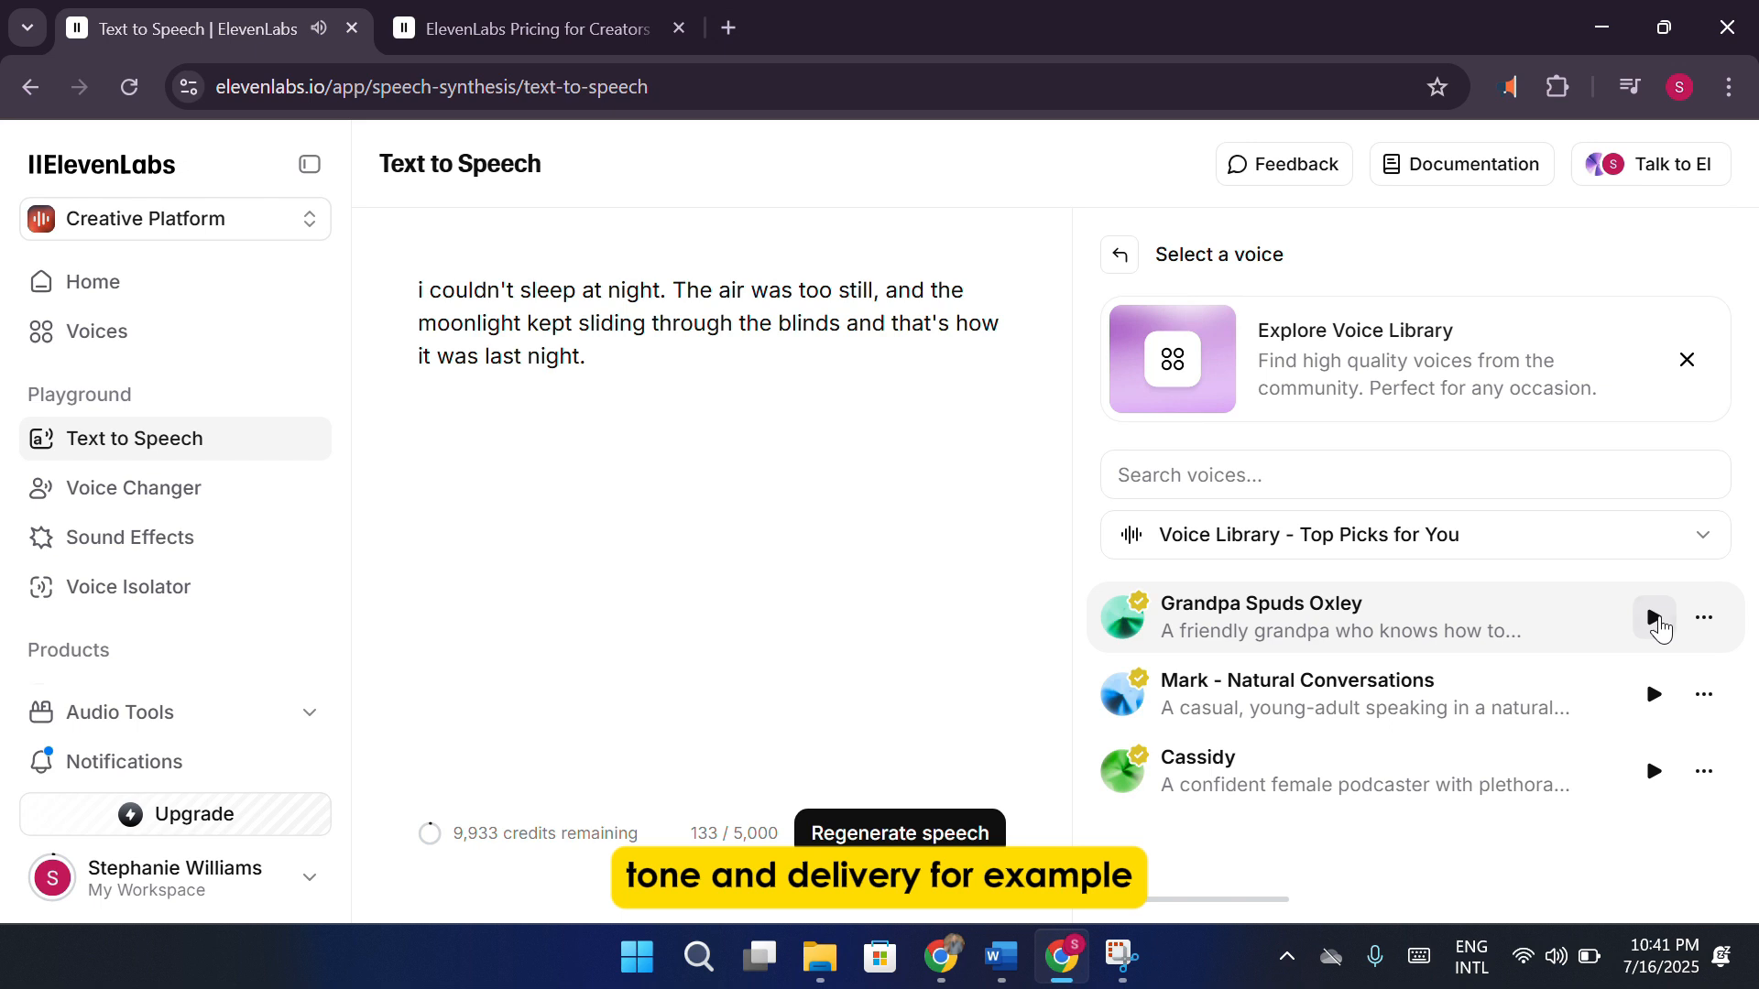
{"action": "left_click", "coordinate": [1655, 696]}
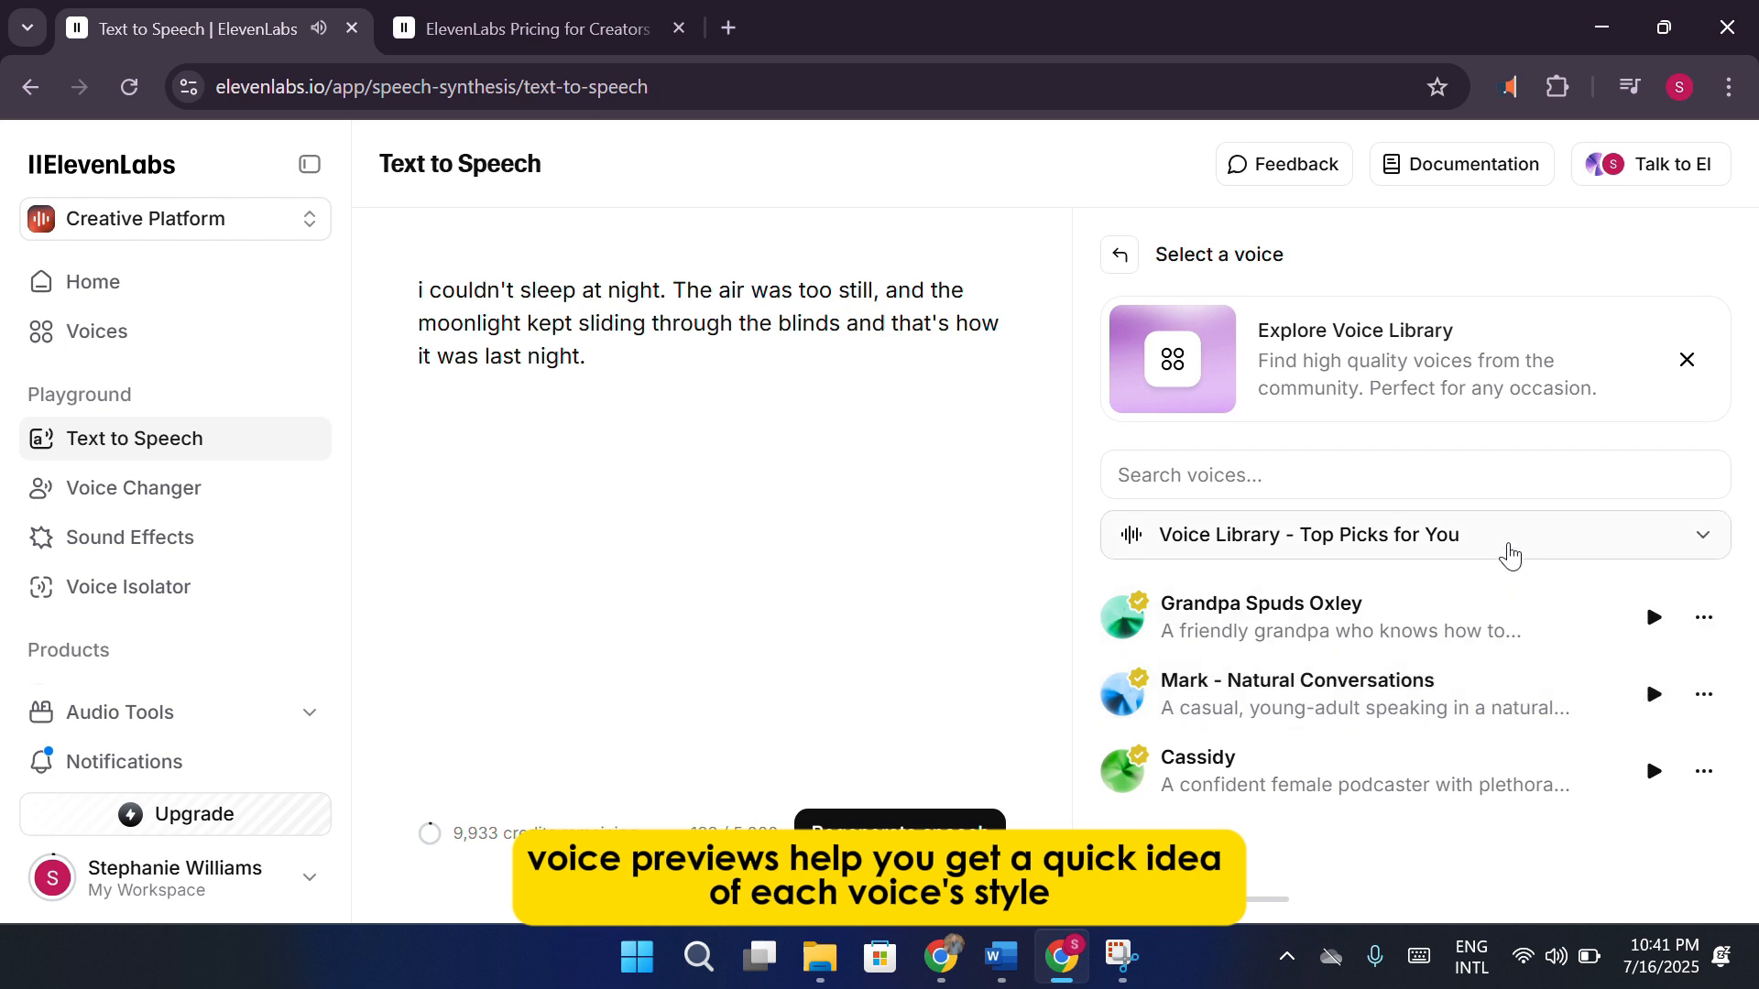
Show all saved voices again, browse them and preview the default voices Alice and Aria.
{"action": "left_click", "coordinate": [1508, 542]}
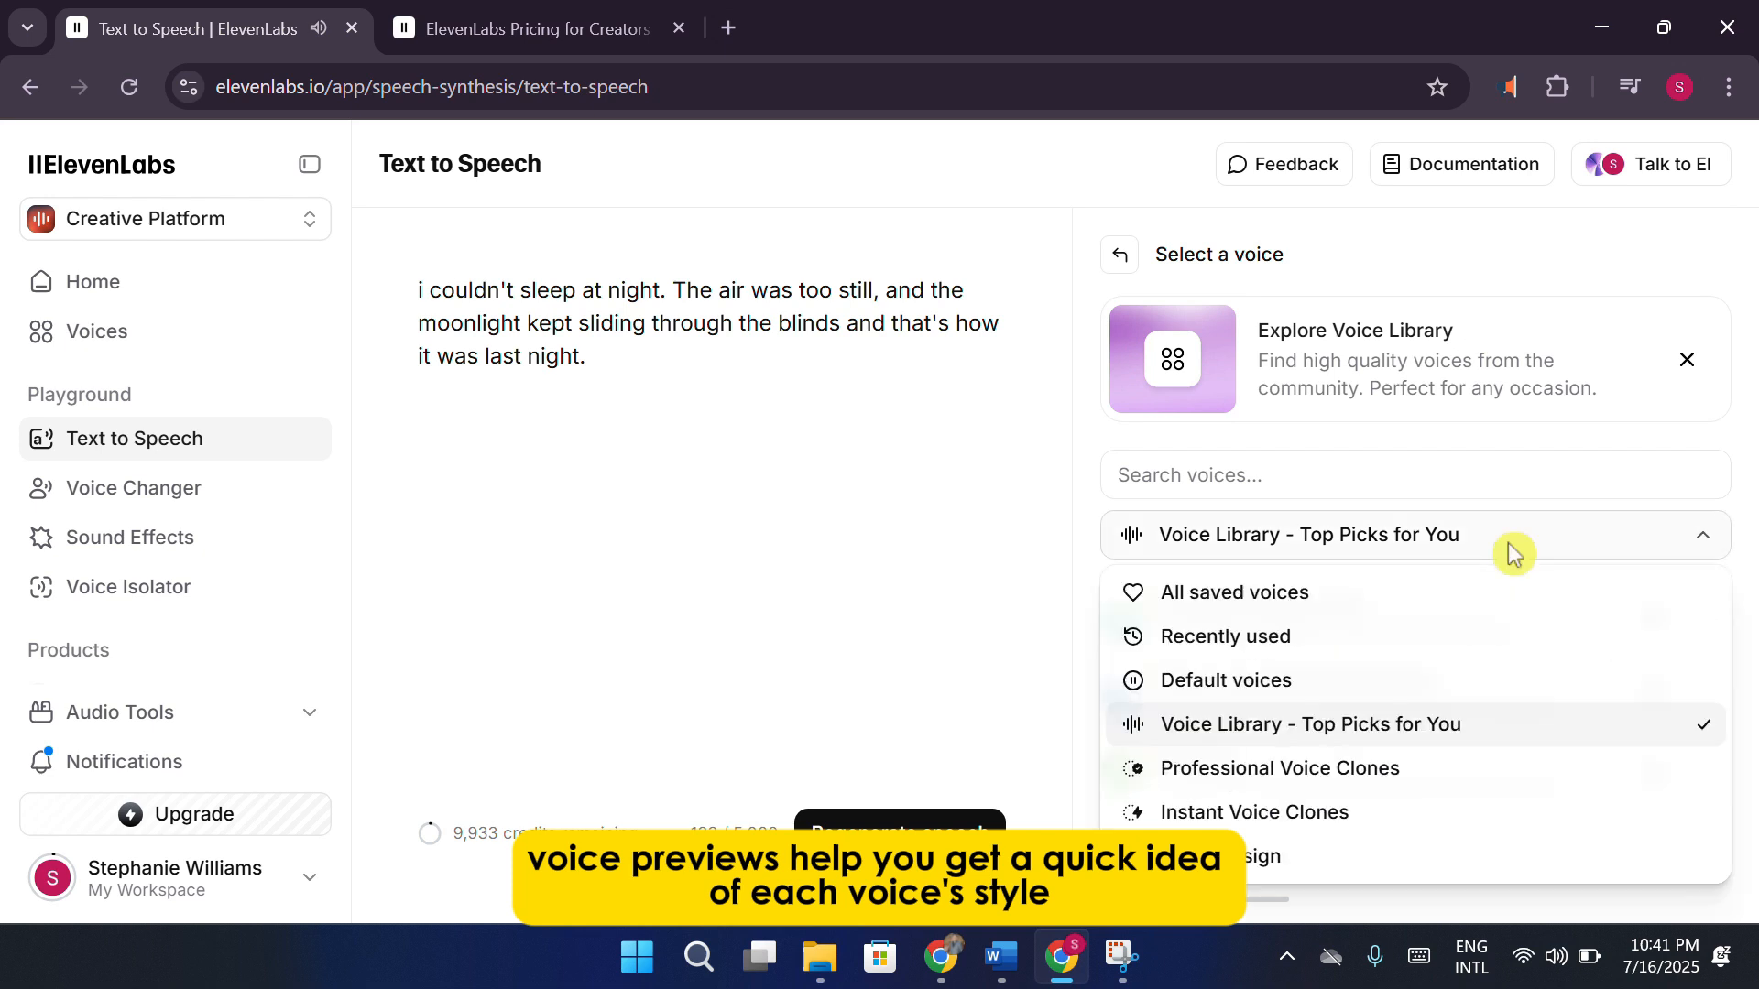
{"action": "left_click", "coordinate": [1469, 600]}
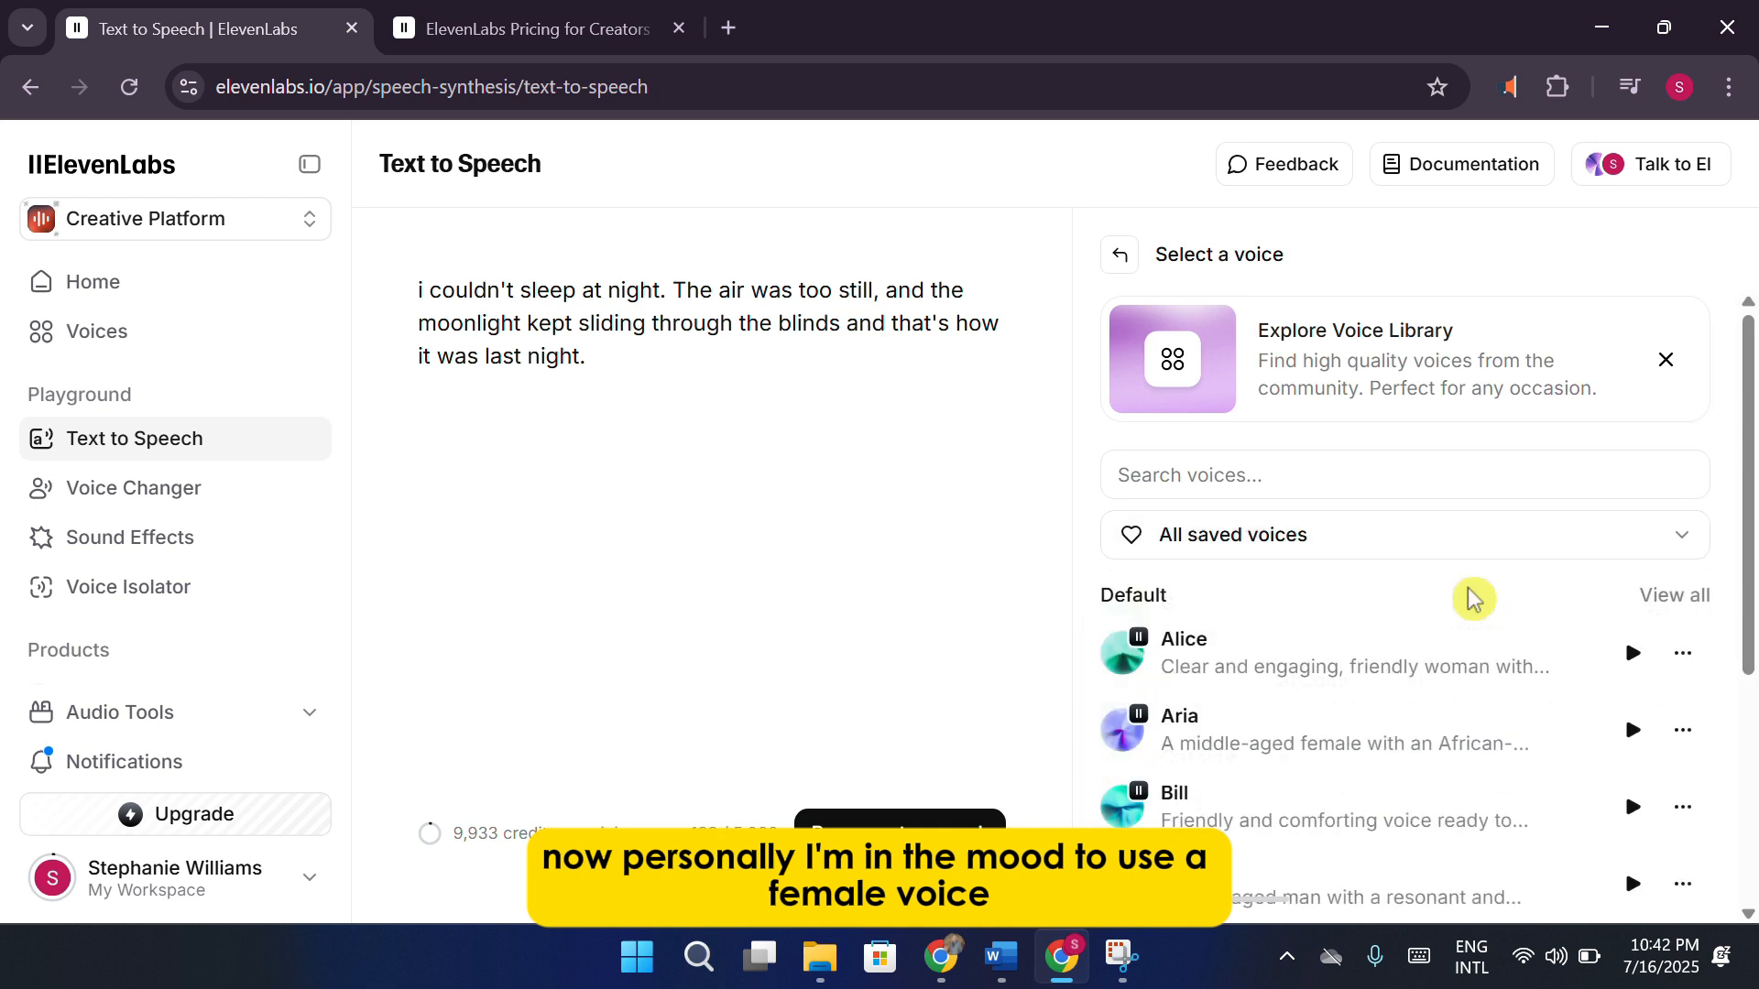
{"action": "scroll", "coordinate": [1448, 642], "scroll_direction": "down", "scroll_amount": 1}
{"action": "left_click", "coordinate": [1384, 470]}
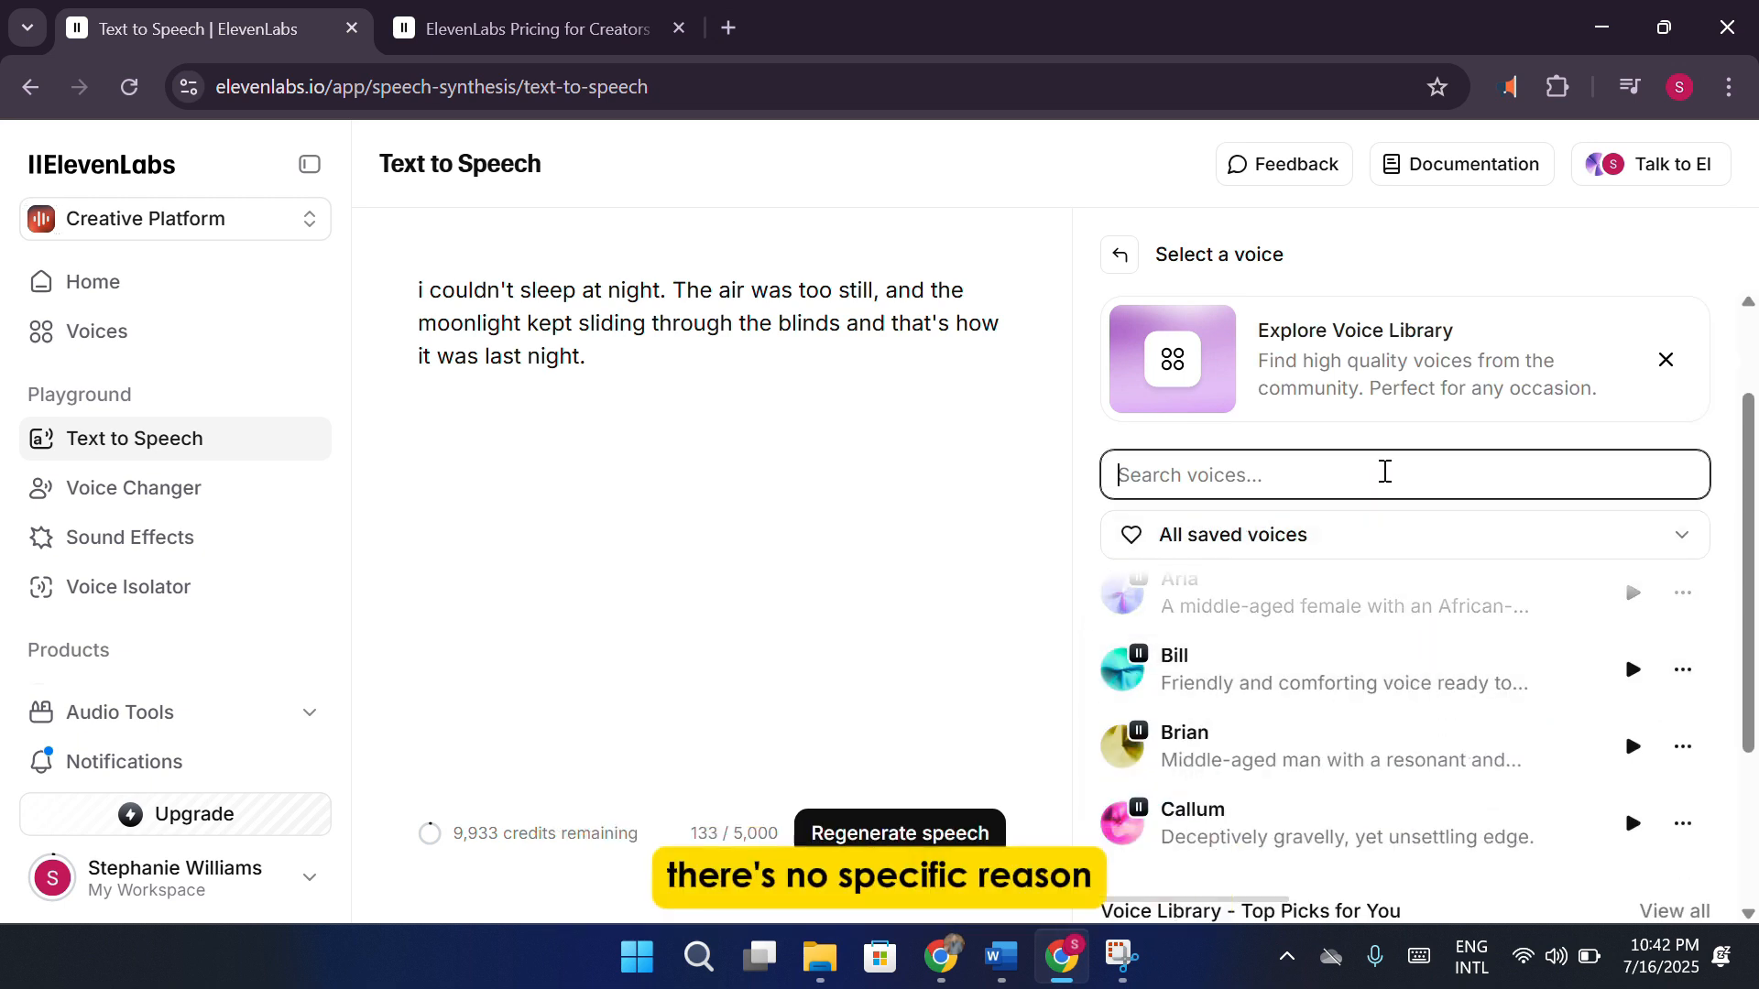
{"action": "scroll", "coordinate": [1363, 702], "scroll_direction": "down", "scroll_amount": 3}
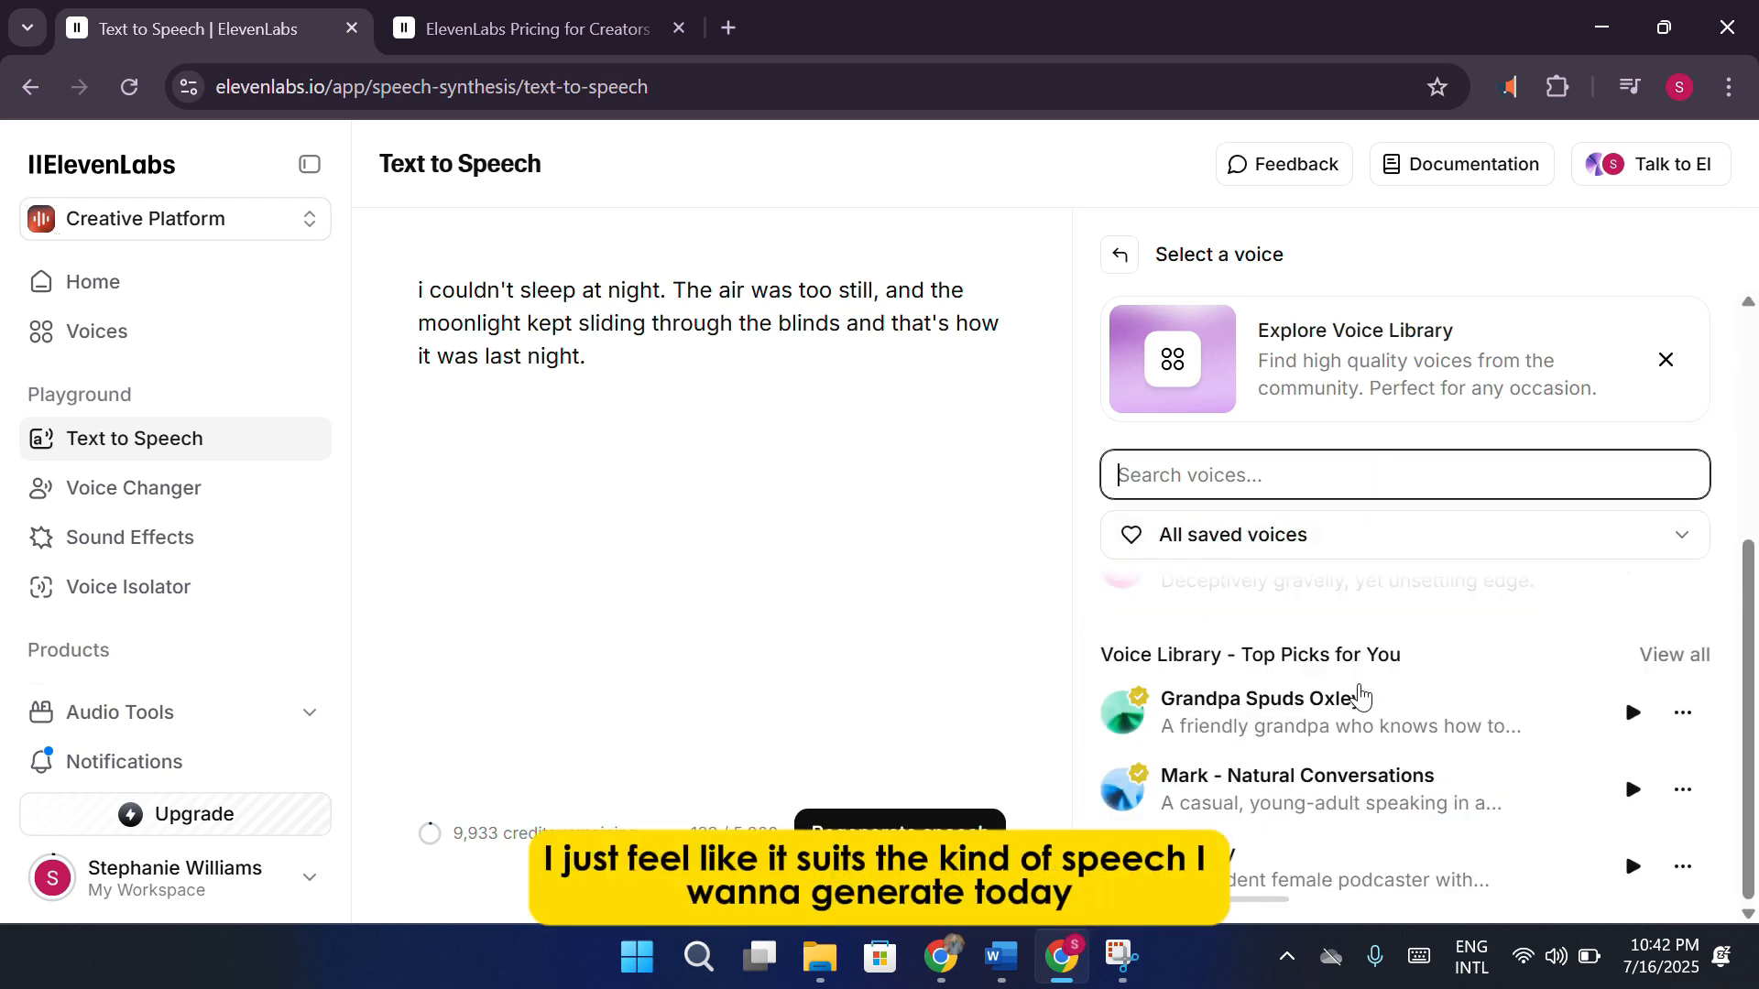
{"action": "scroll", "coordinate": [1402, 714], "scroll_direction": "up", "scroll_amount": 5}
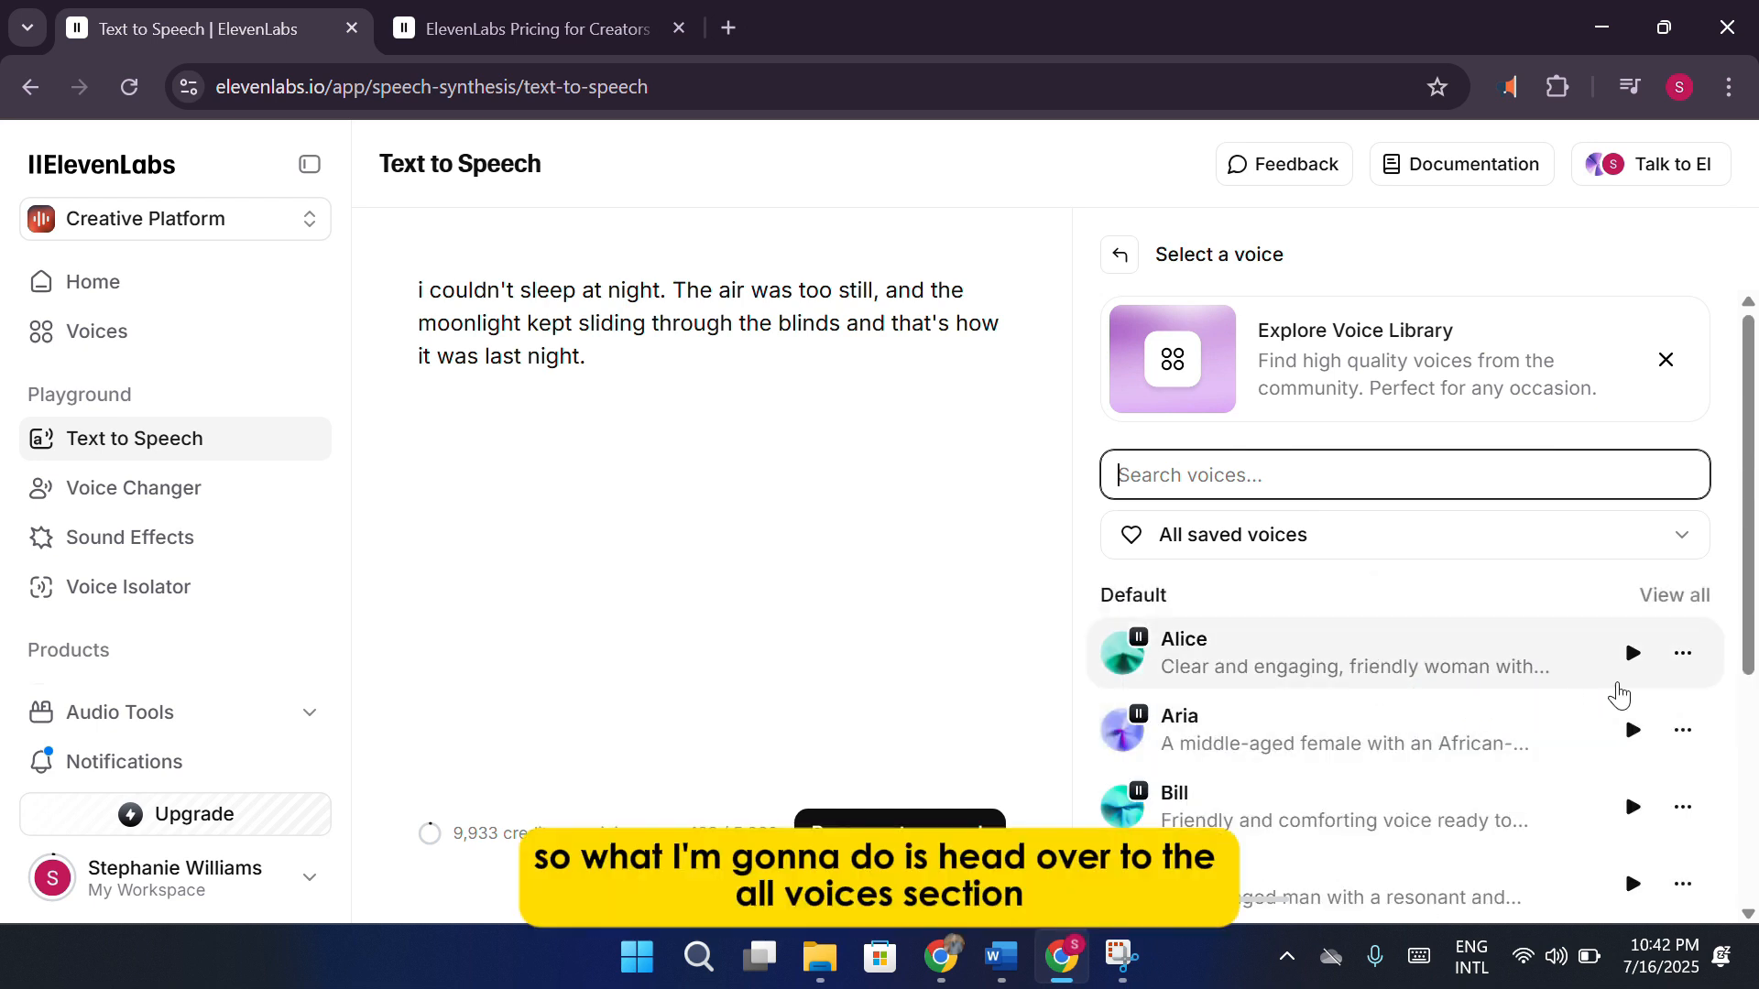
{"action": "left_click", "coordinate": [1633, 654]}
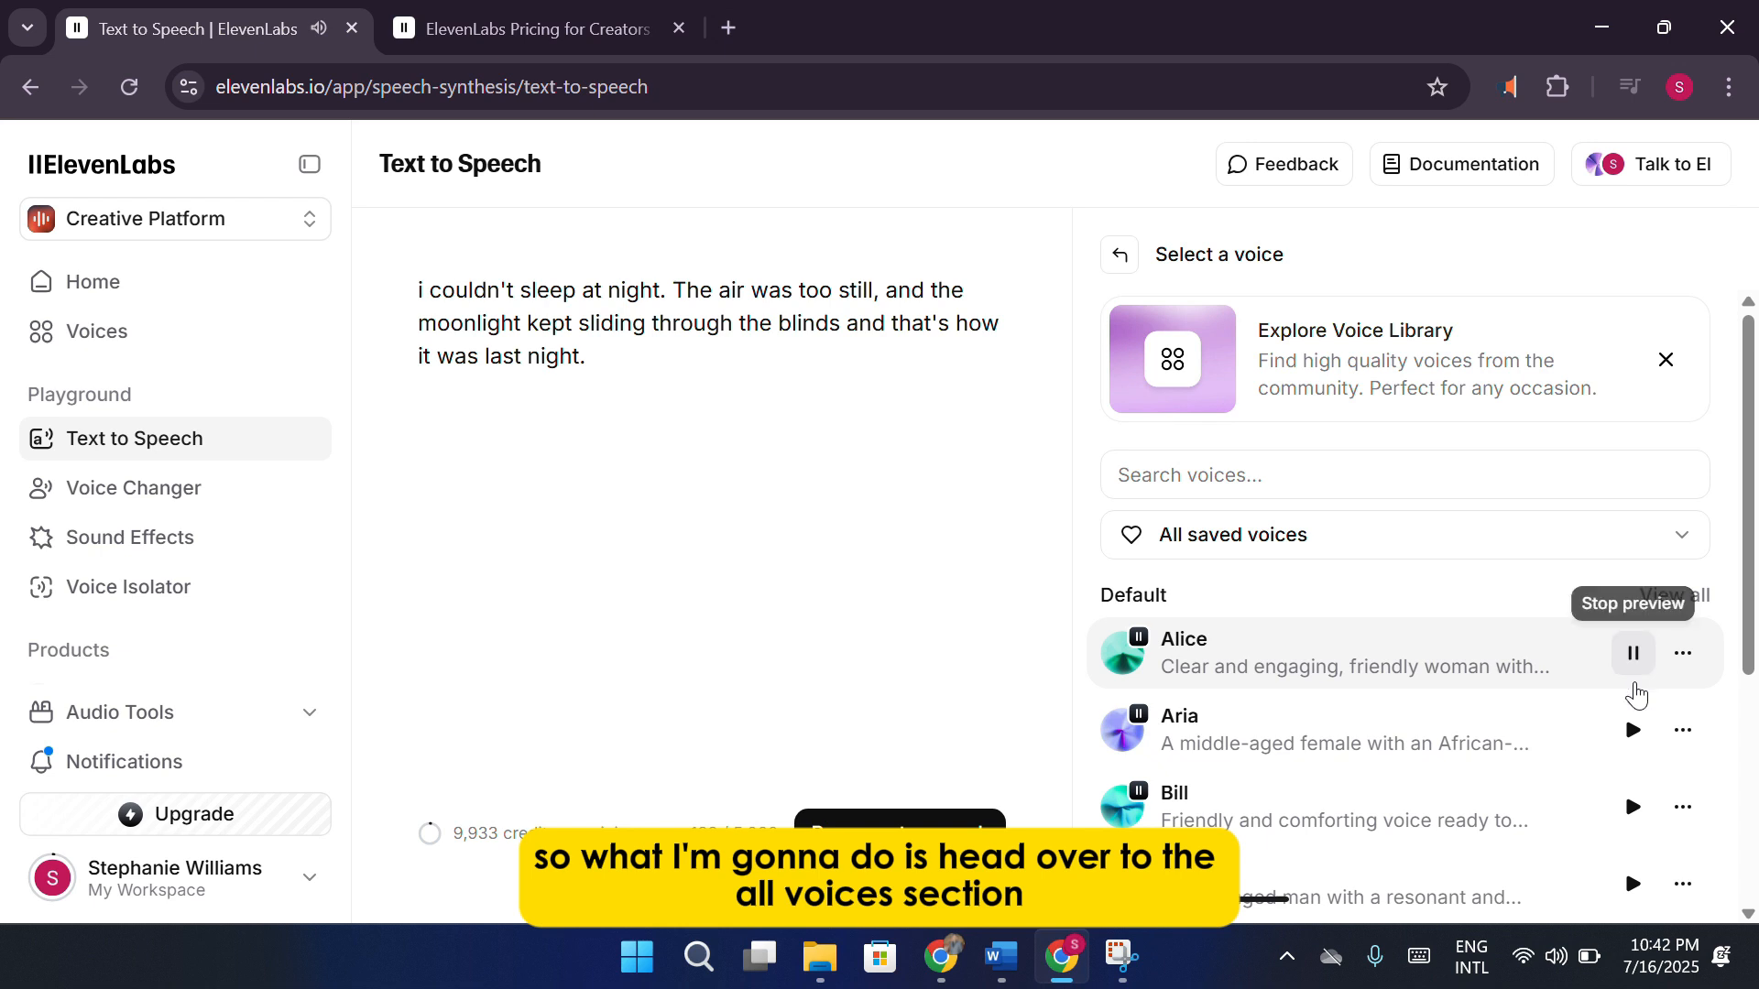
{"action": "left_click", "coordinate": [1632, 731]}
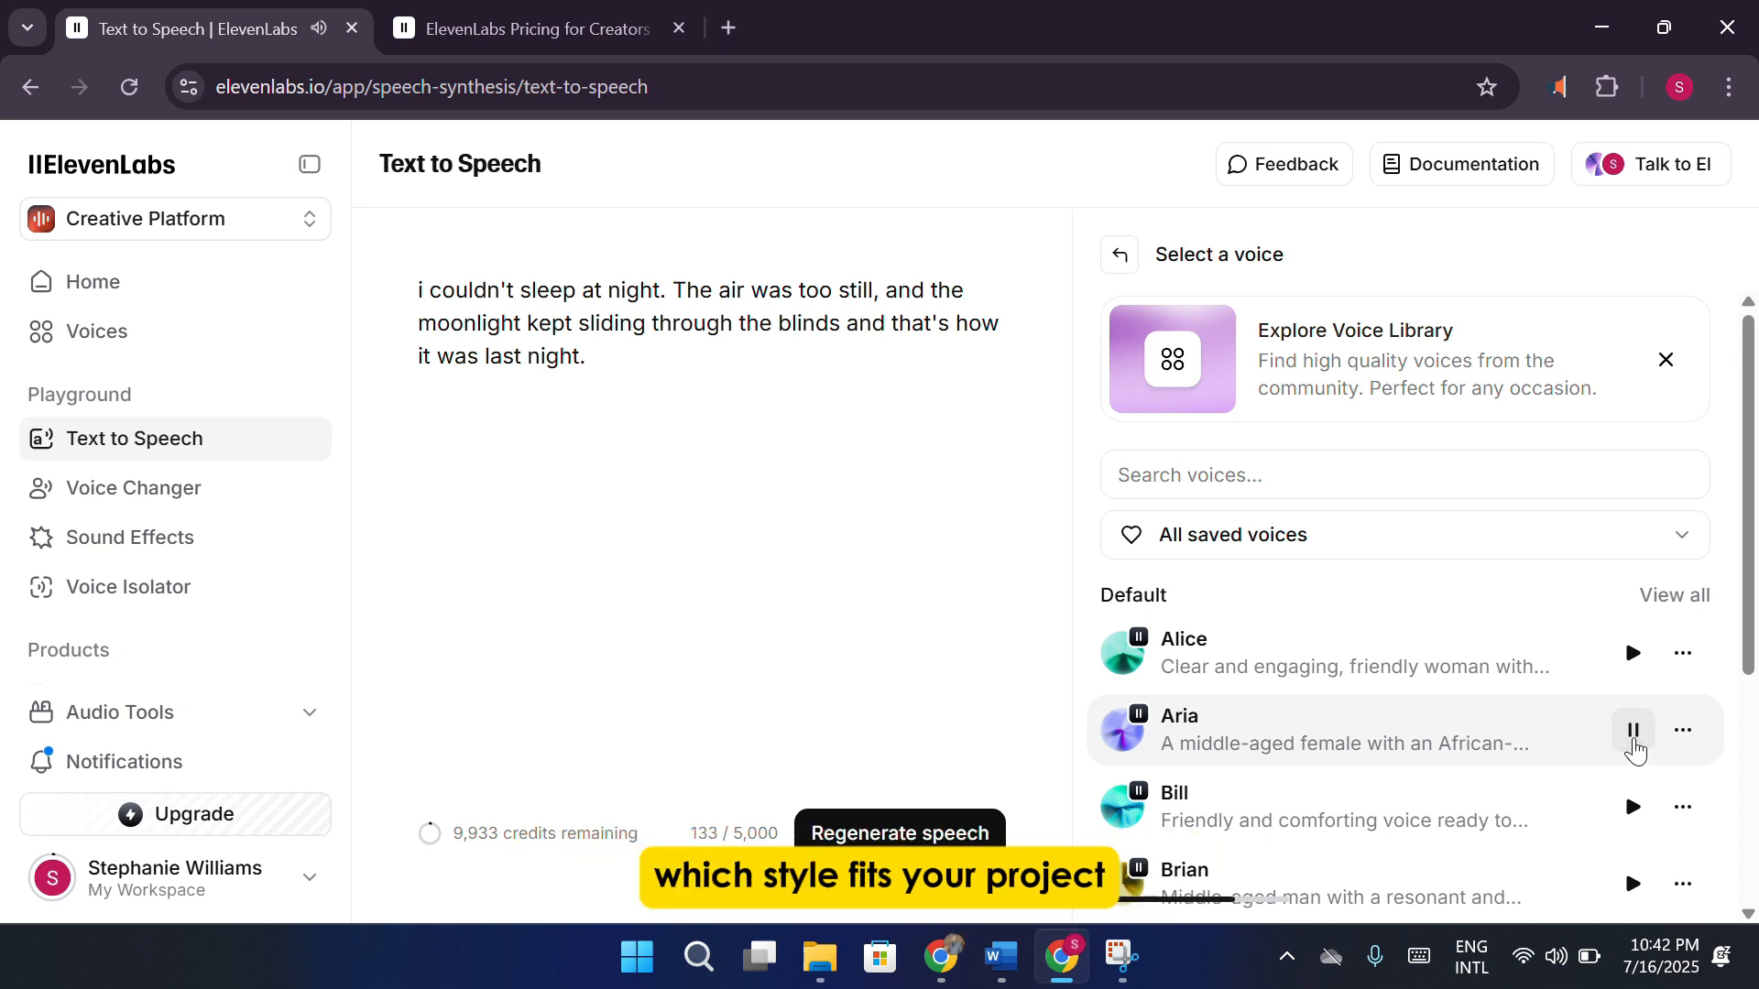
{"action": "left_click", "coordinate": [1634, 730]}
Search the voices for "female" and preview Alice and Dorothy.
{"action": "left_click", "coordinate": [1374, 476]}
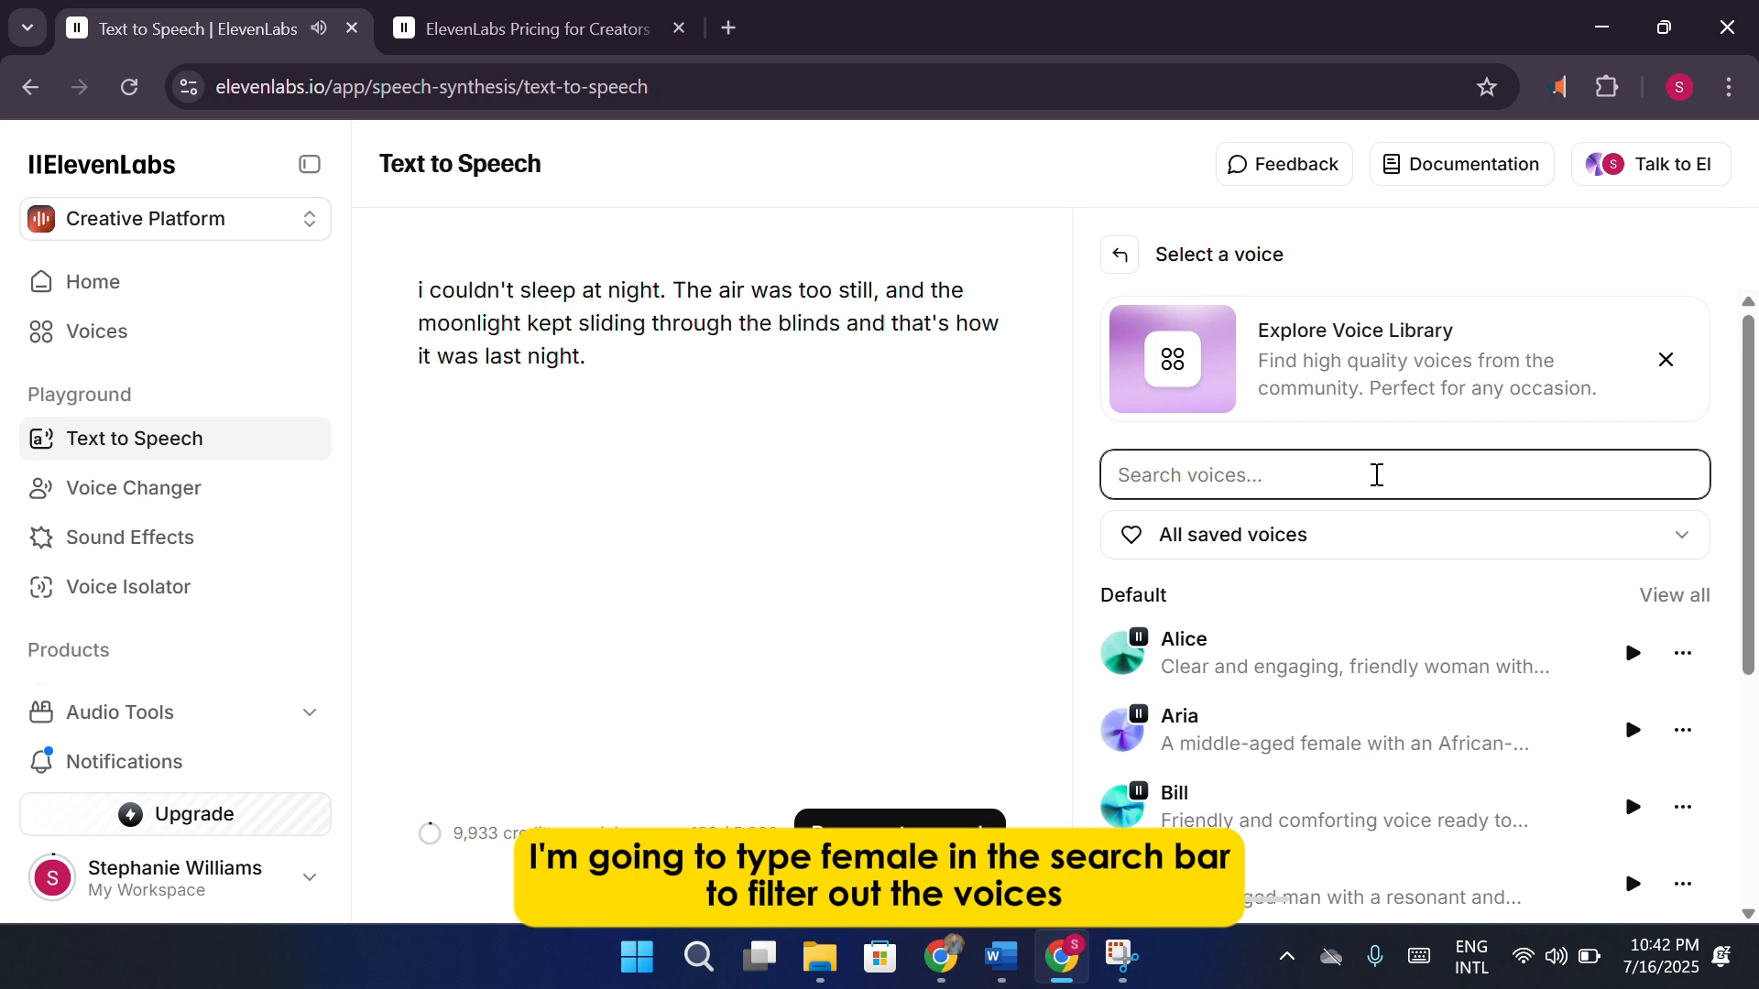
{"action": "type", "text": "female"}
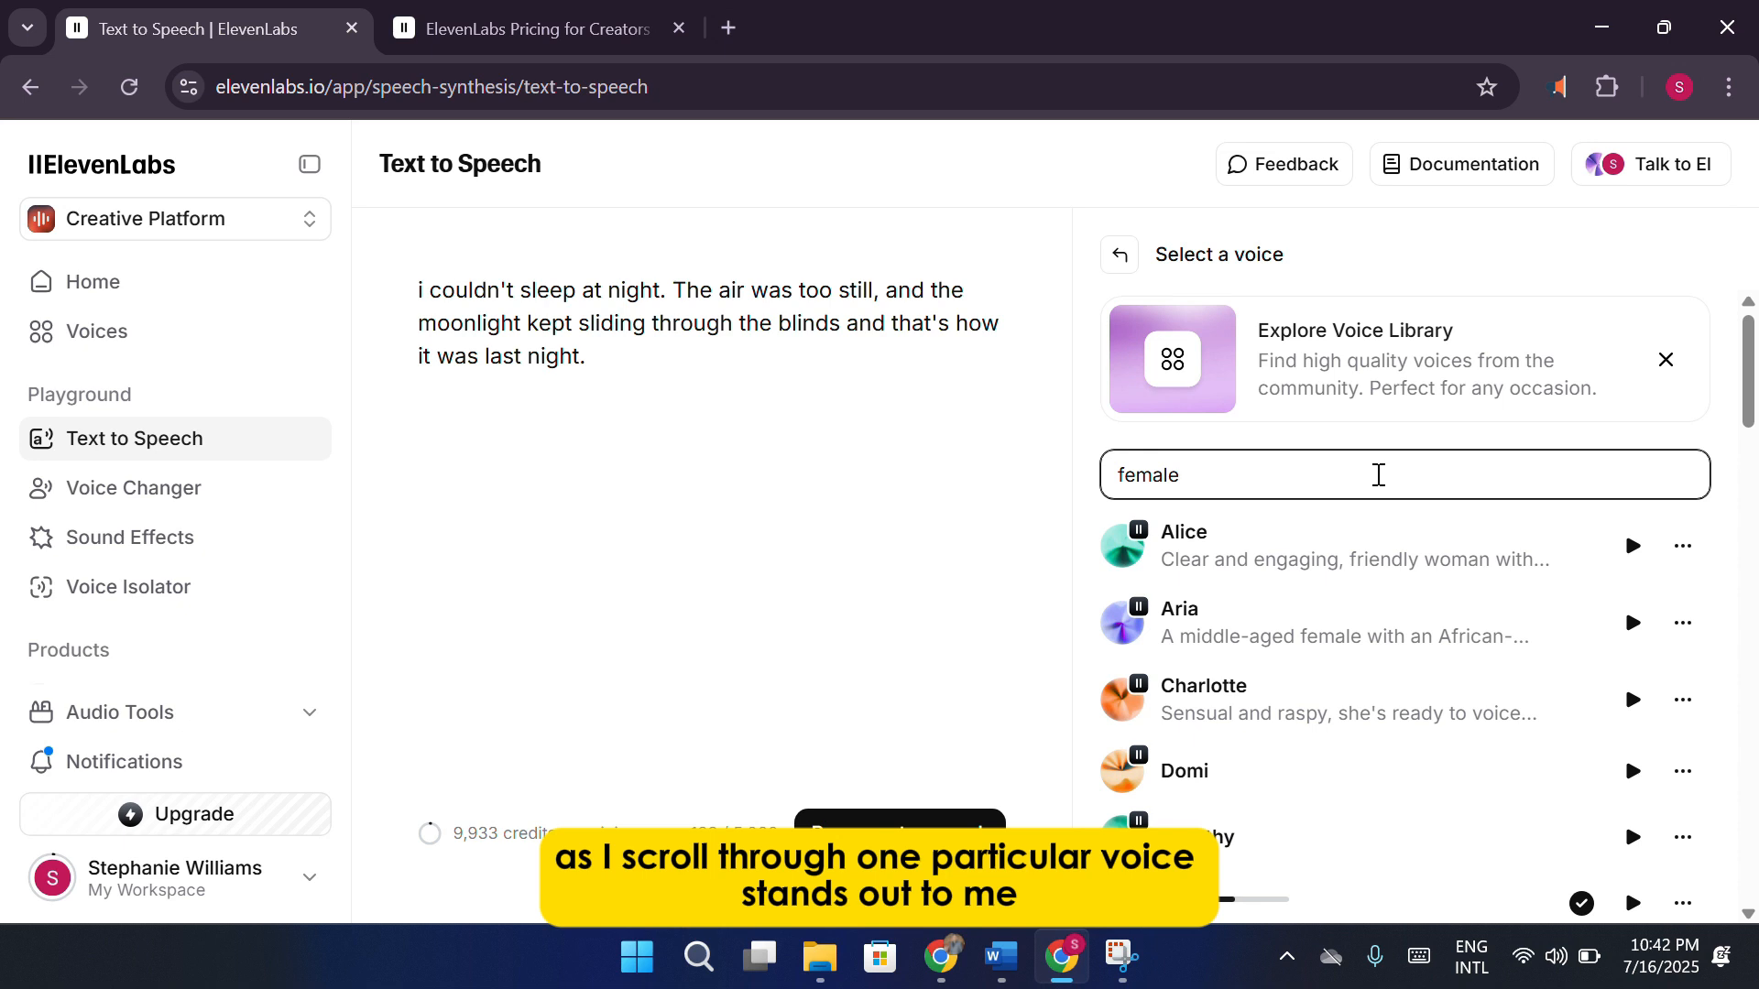
{"action": "left_click", "coordinate": [1639, 551]}
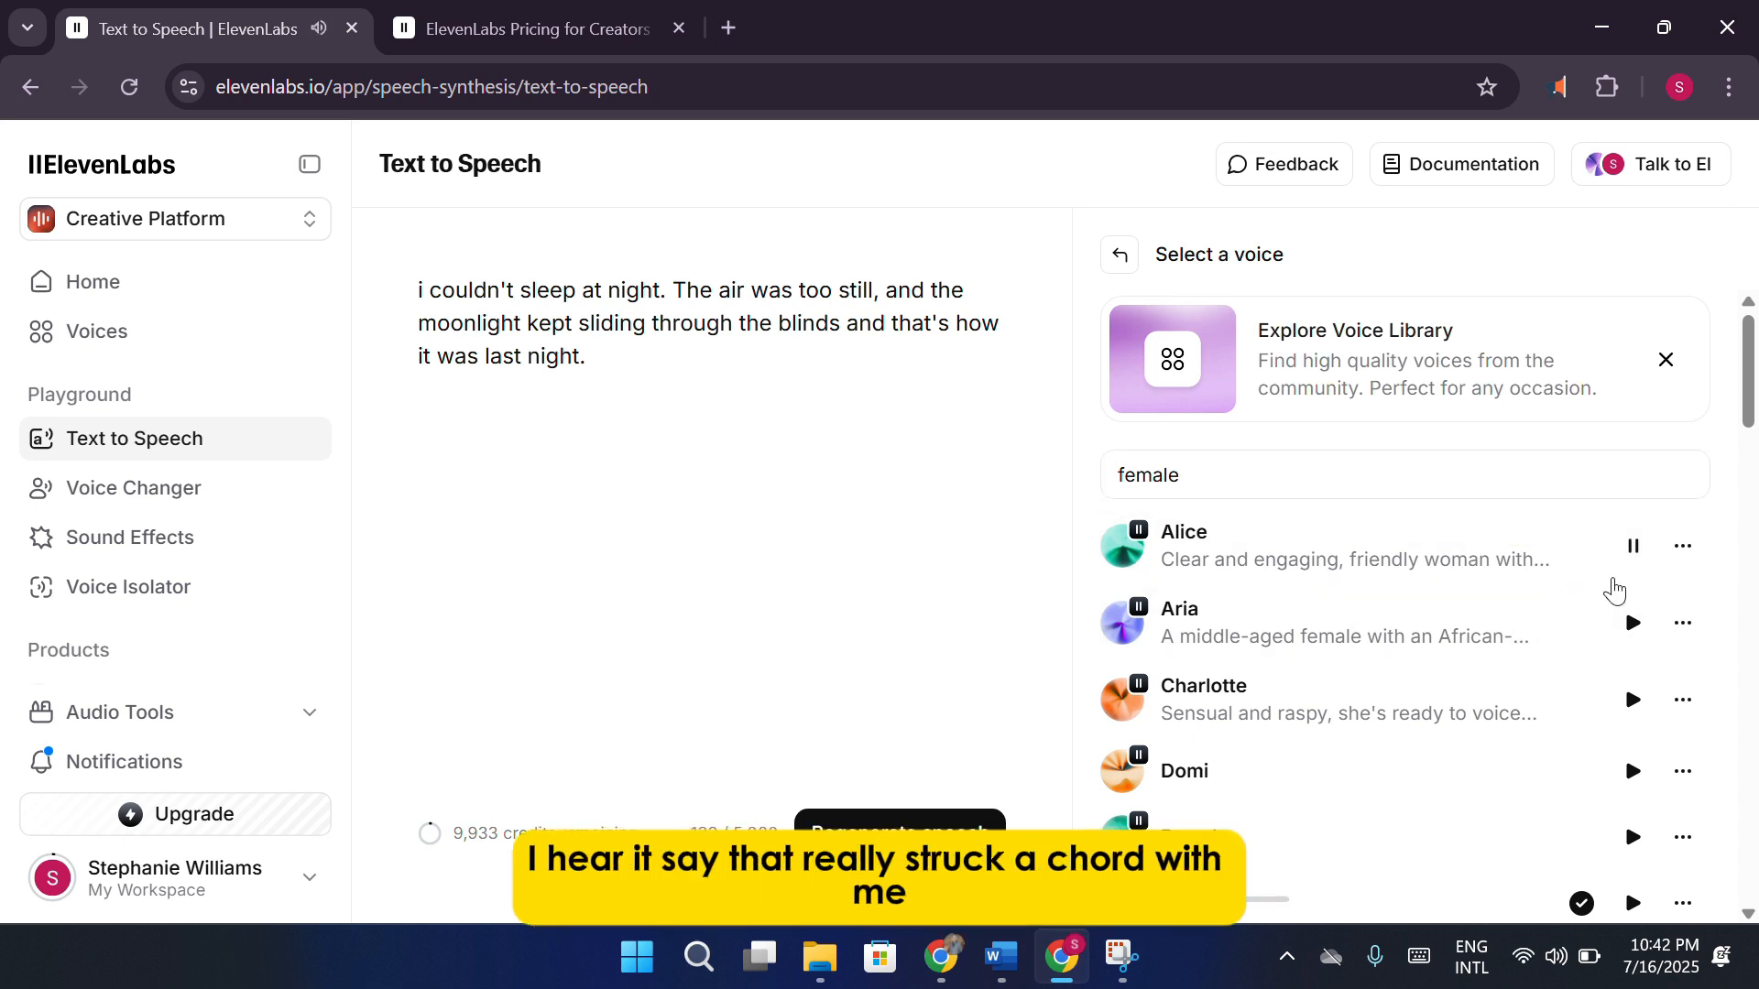
{"action": "scroll", "coordinate": [1617, 642], "scroll_direction": "down", "scroll_amount": 2}
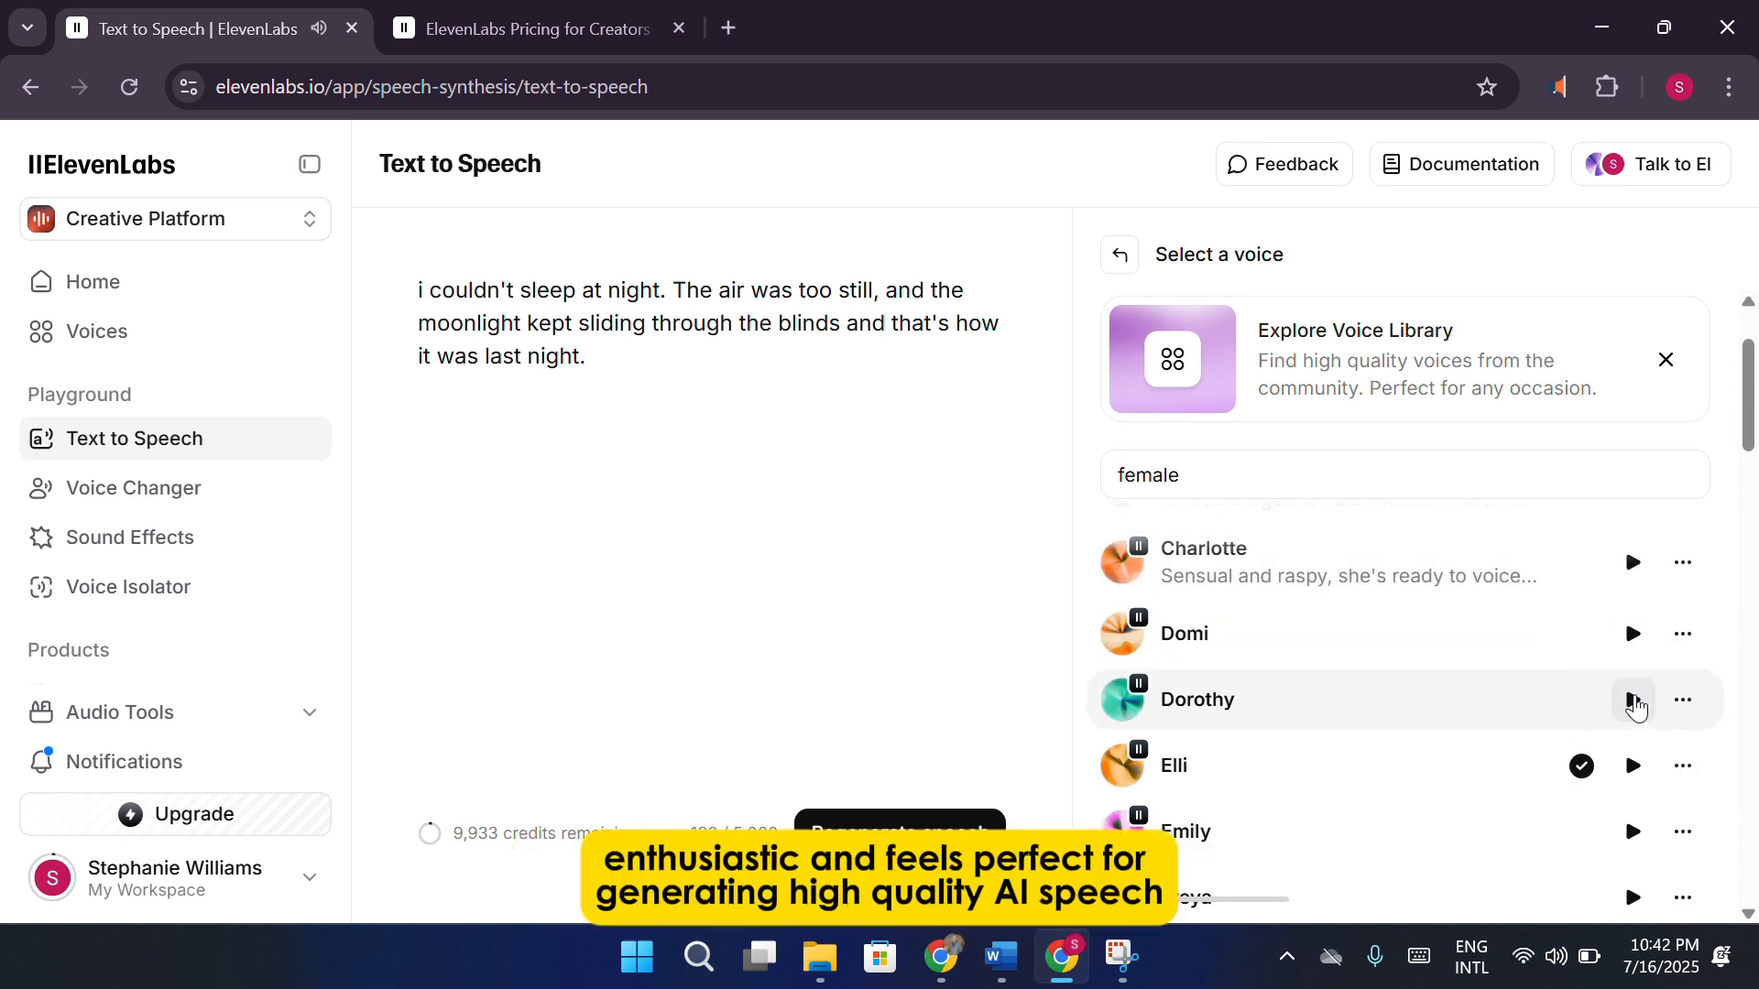
{"action": "left_click", "coordinate": [1634, 701]}
{"action": "scroll", "coordinate": [1635, 702], "scroll_direction": "down", "scroll_amount": 2}
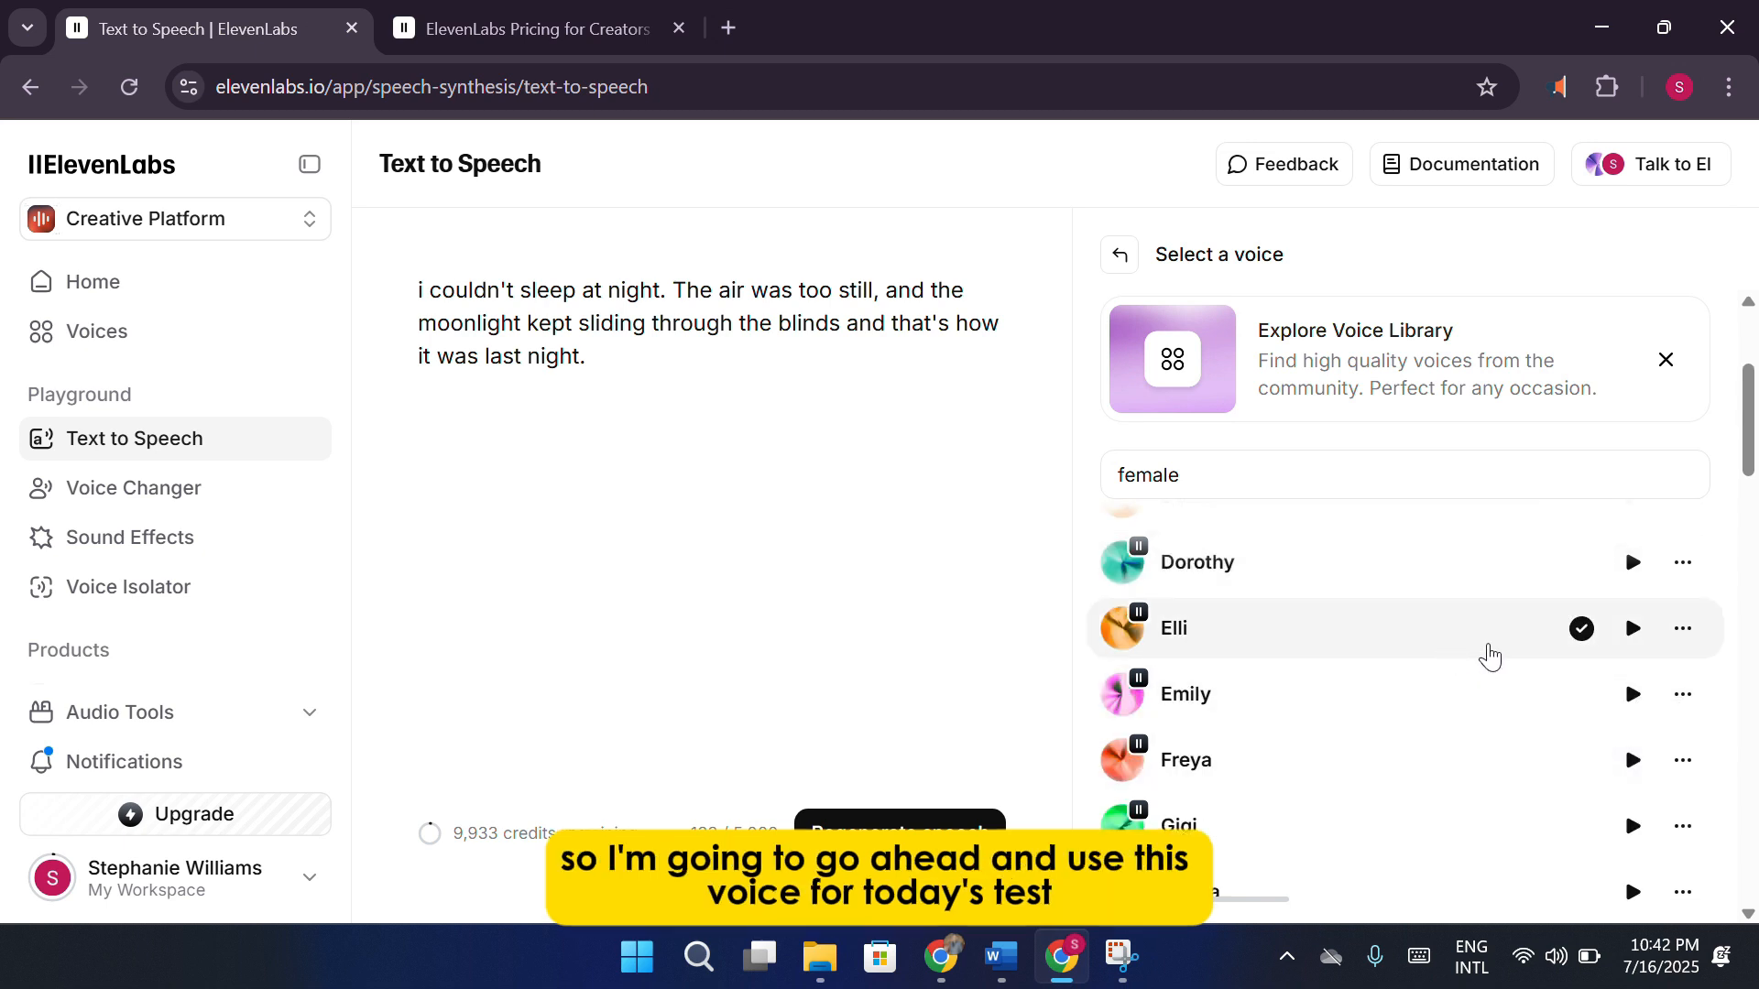
Preview the Elli voice and select it for the speech.
{"action": "left_click", "coordinate": [1633, 628]}
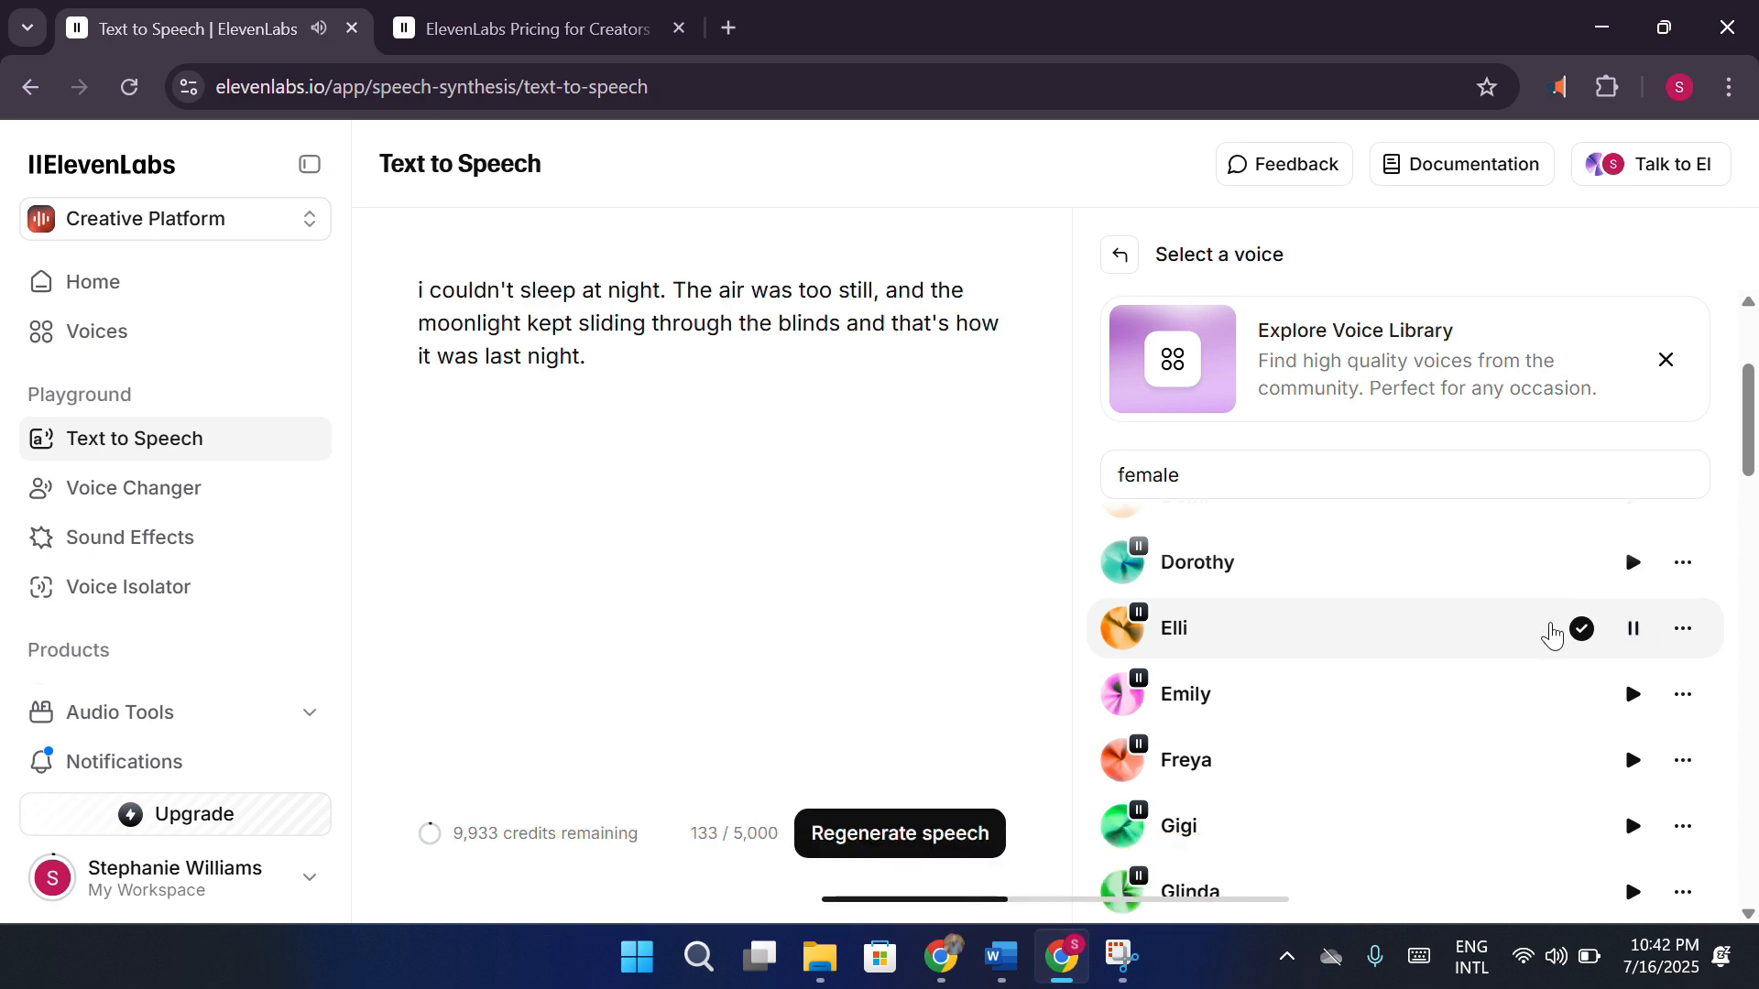
{"action": "left_click", "coordinate": [1632, 629]}
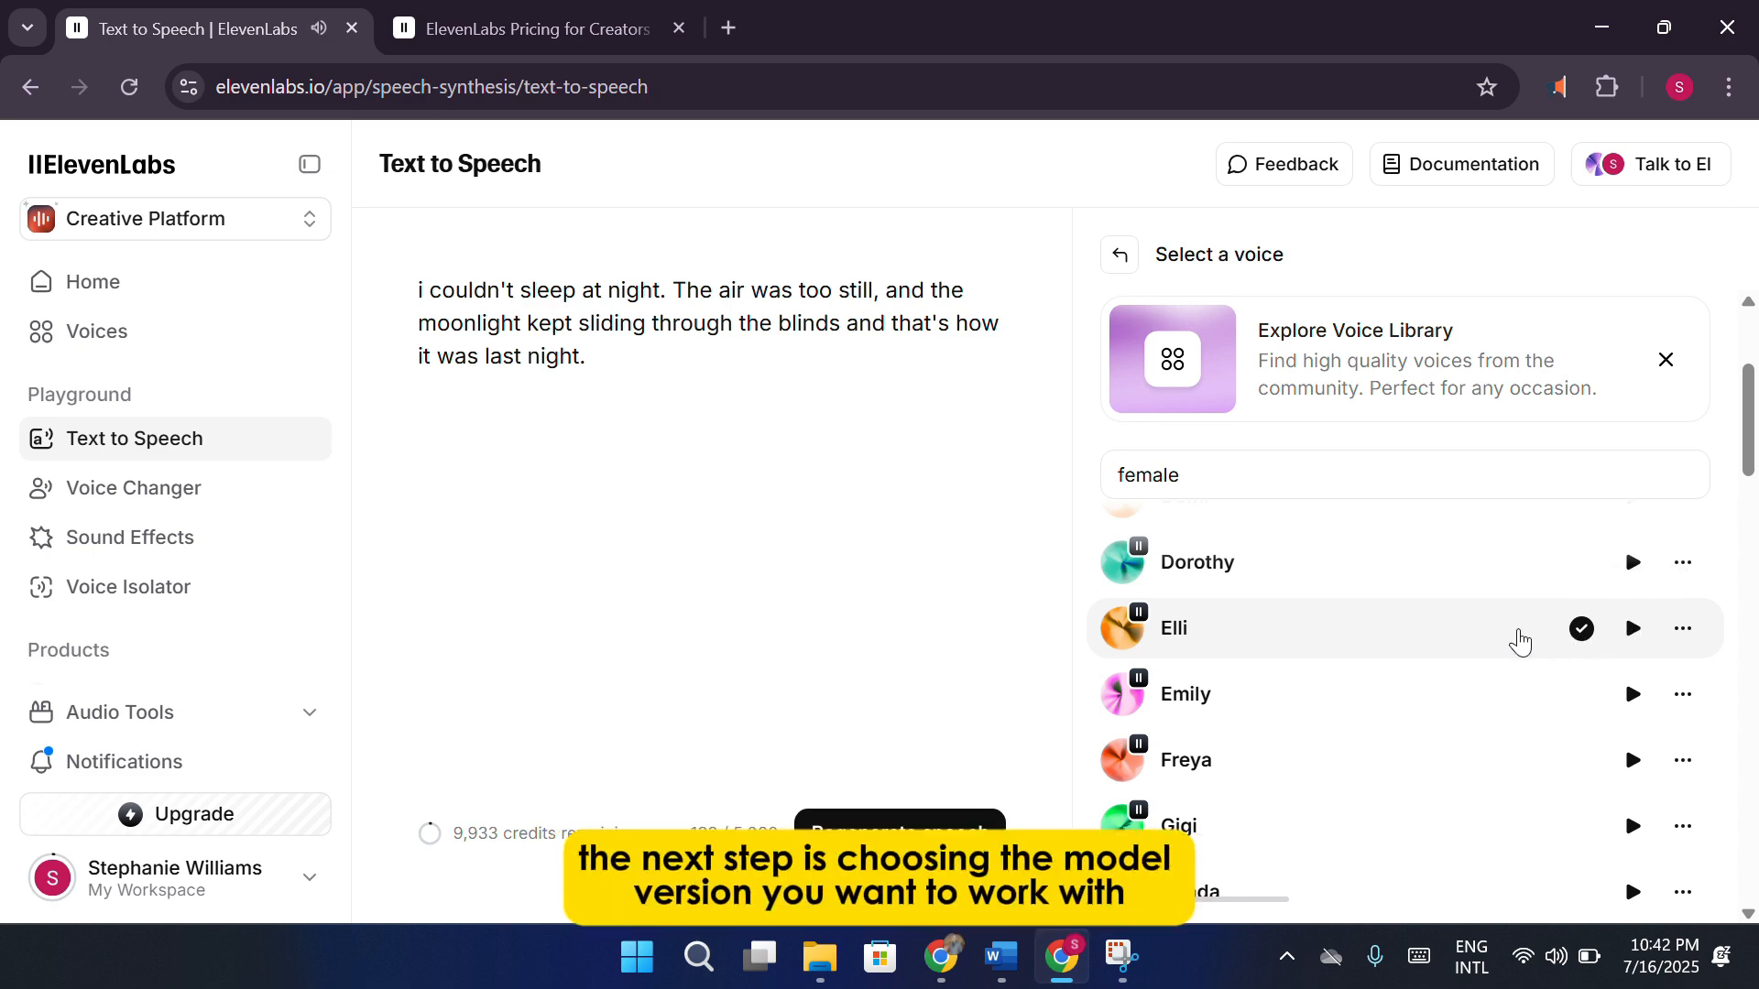
{"action": "left_click", "coordinate": [1520, 641]}
Open the model selection for the speech and dismiss the model recommendation notice.
{"action": "scroll", "coordinate": [1448, 595], "scroll_direction": "down", "scroll_amount": 1}
{"action": "left_click", "coordinate": [1391, 527]}
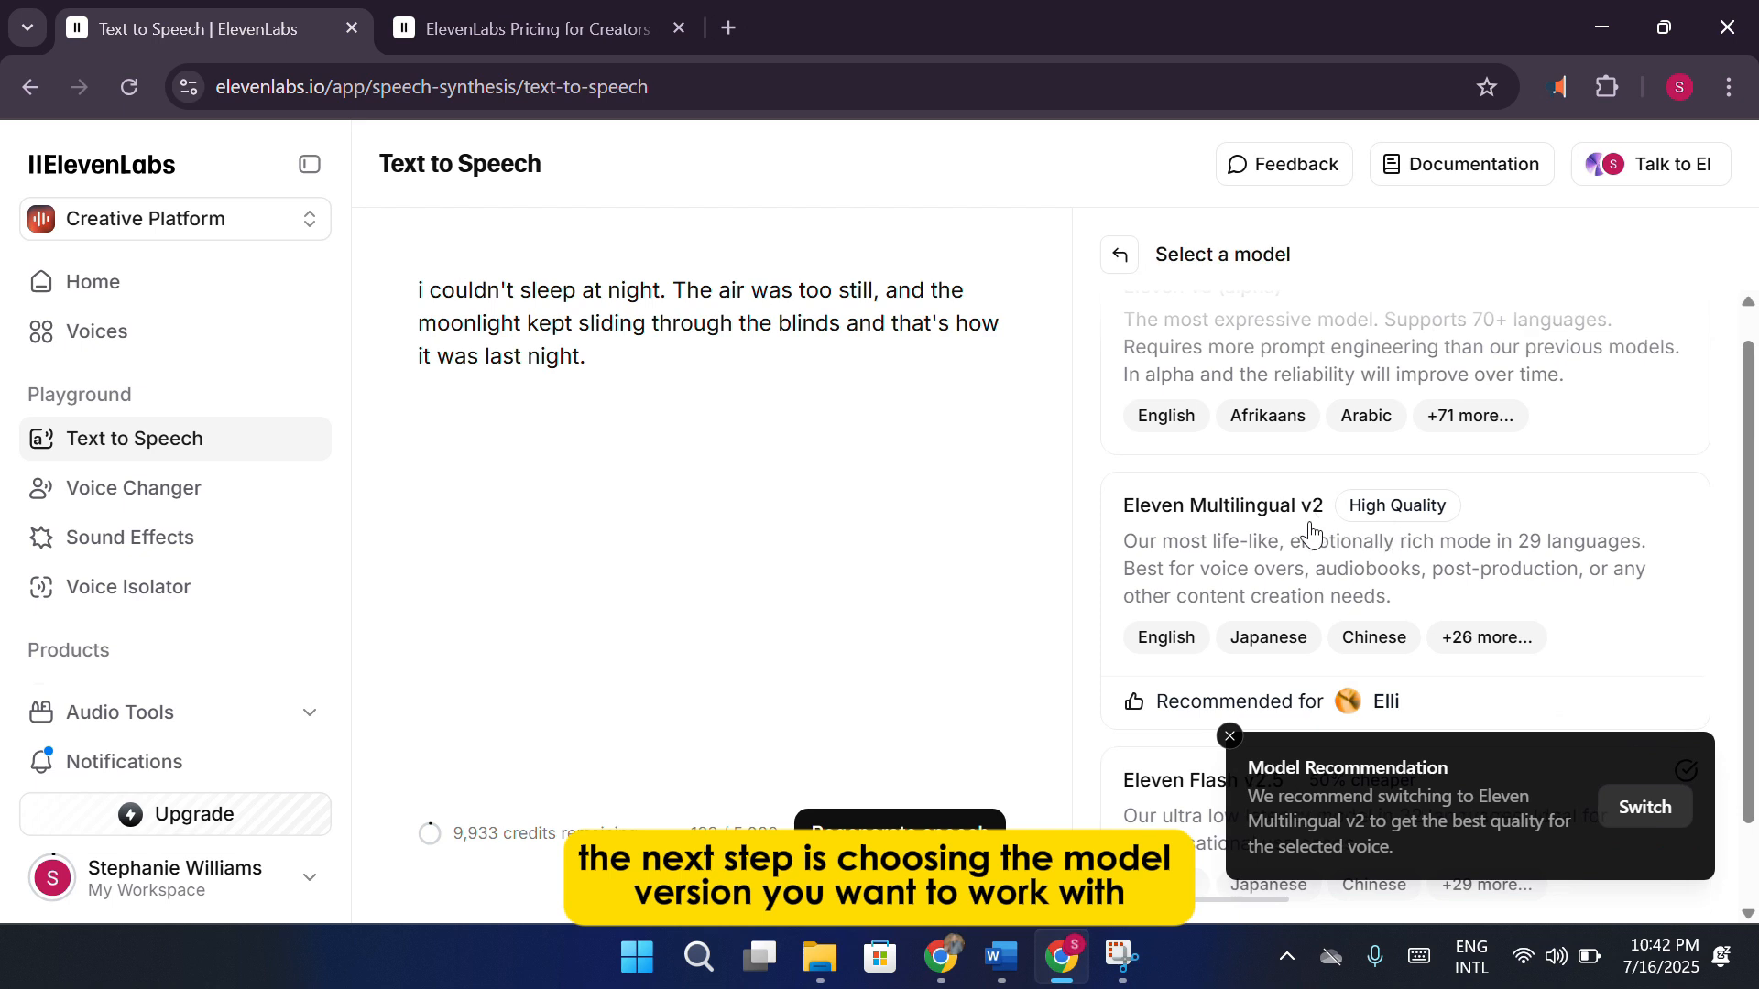
{"action": "scroll", "coordinate": [1355, 477], "scroll_direction": "up", "scroll_amount": 1}
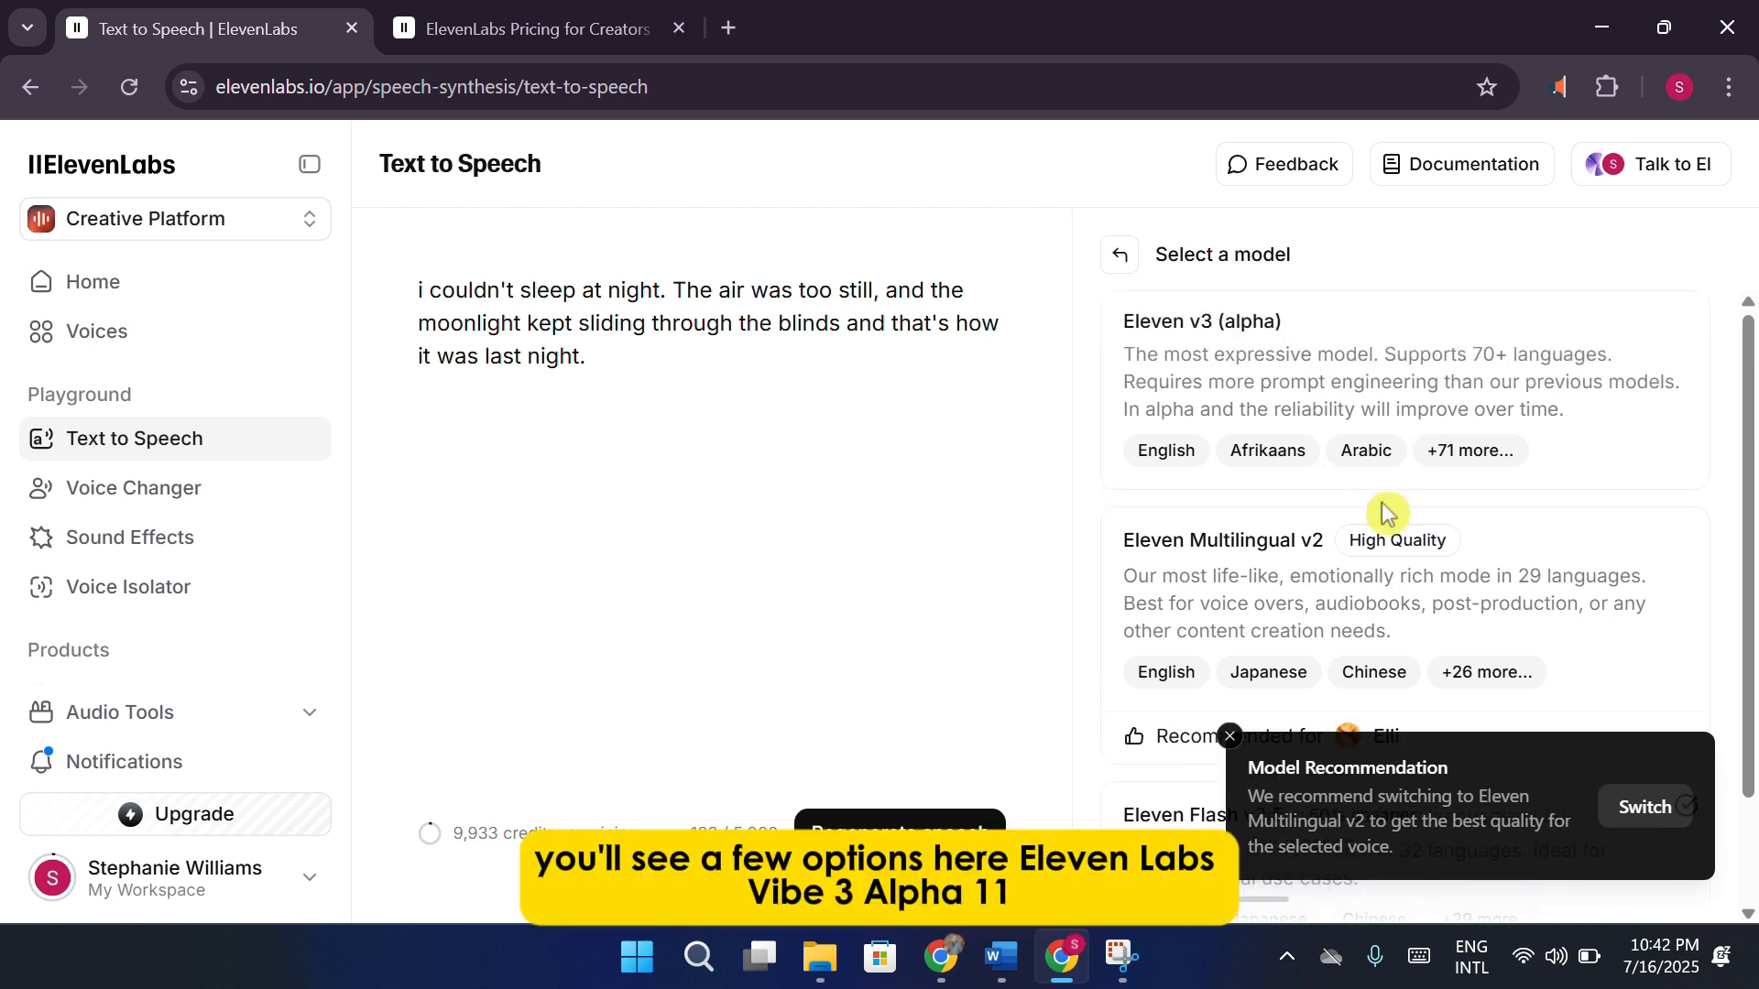
{"action": "scroll", "coordinate": [1644, 563], "scroll_direction": "down", "scroll_amount": 1}
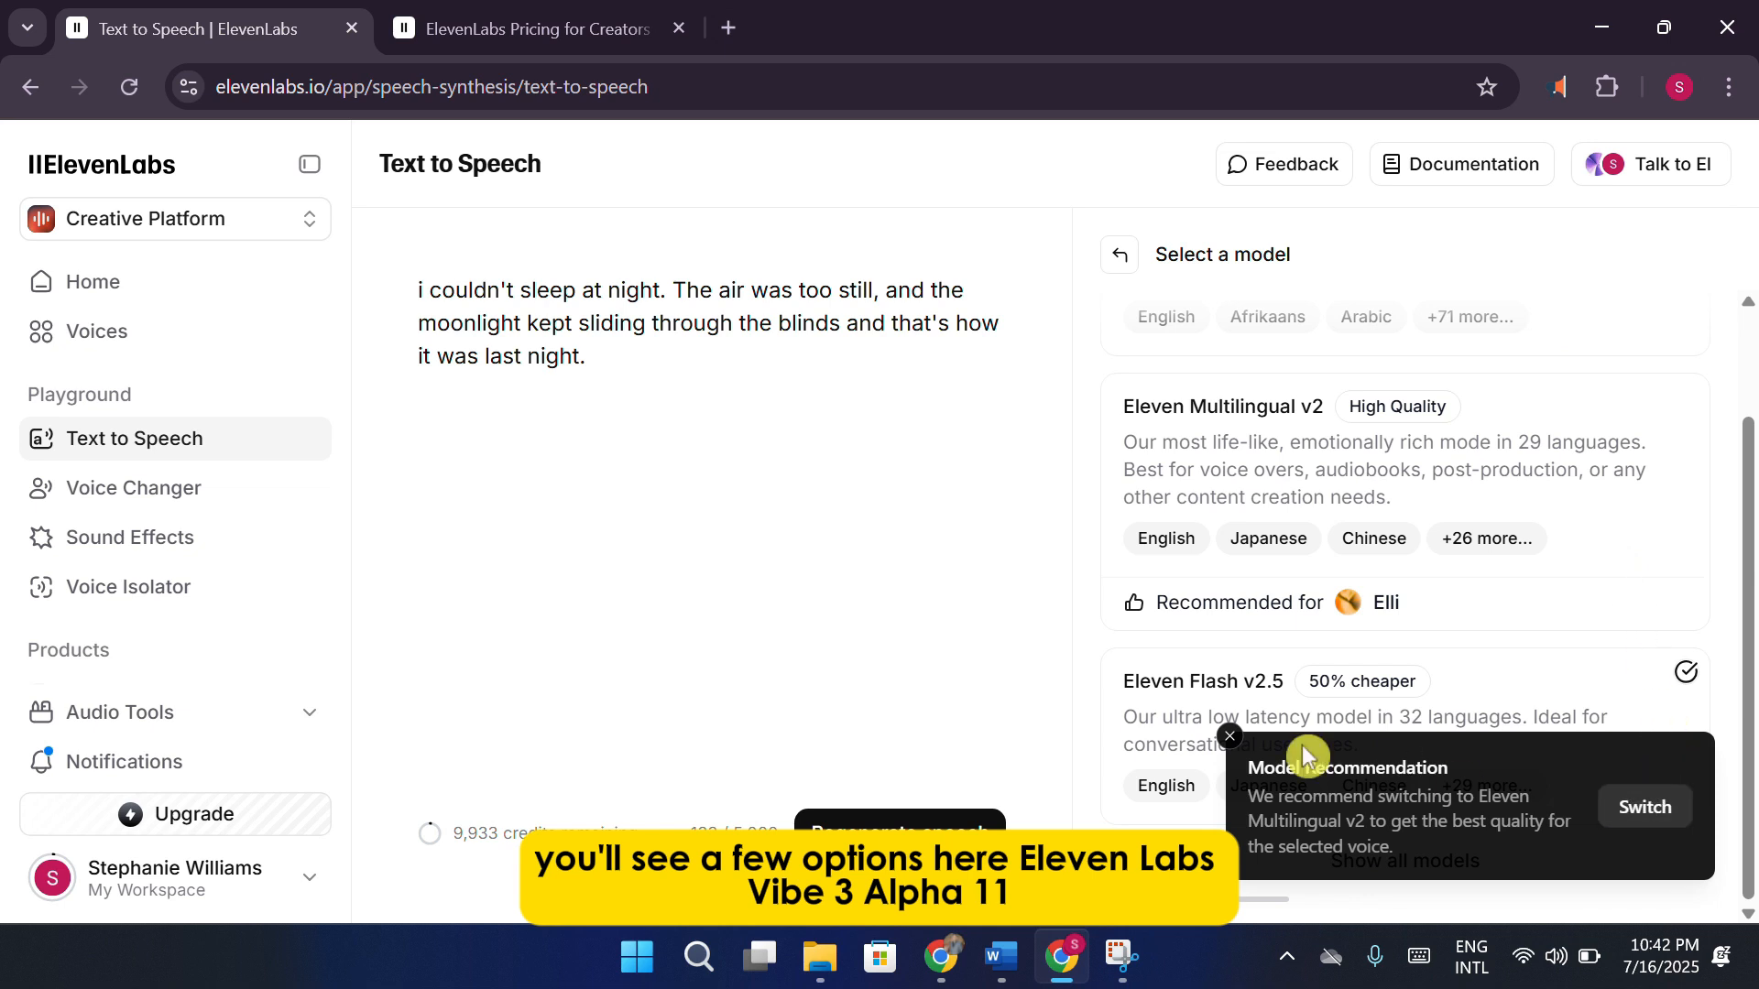
{"action": "left_click", "coordinate": [1230, 737]}
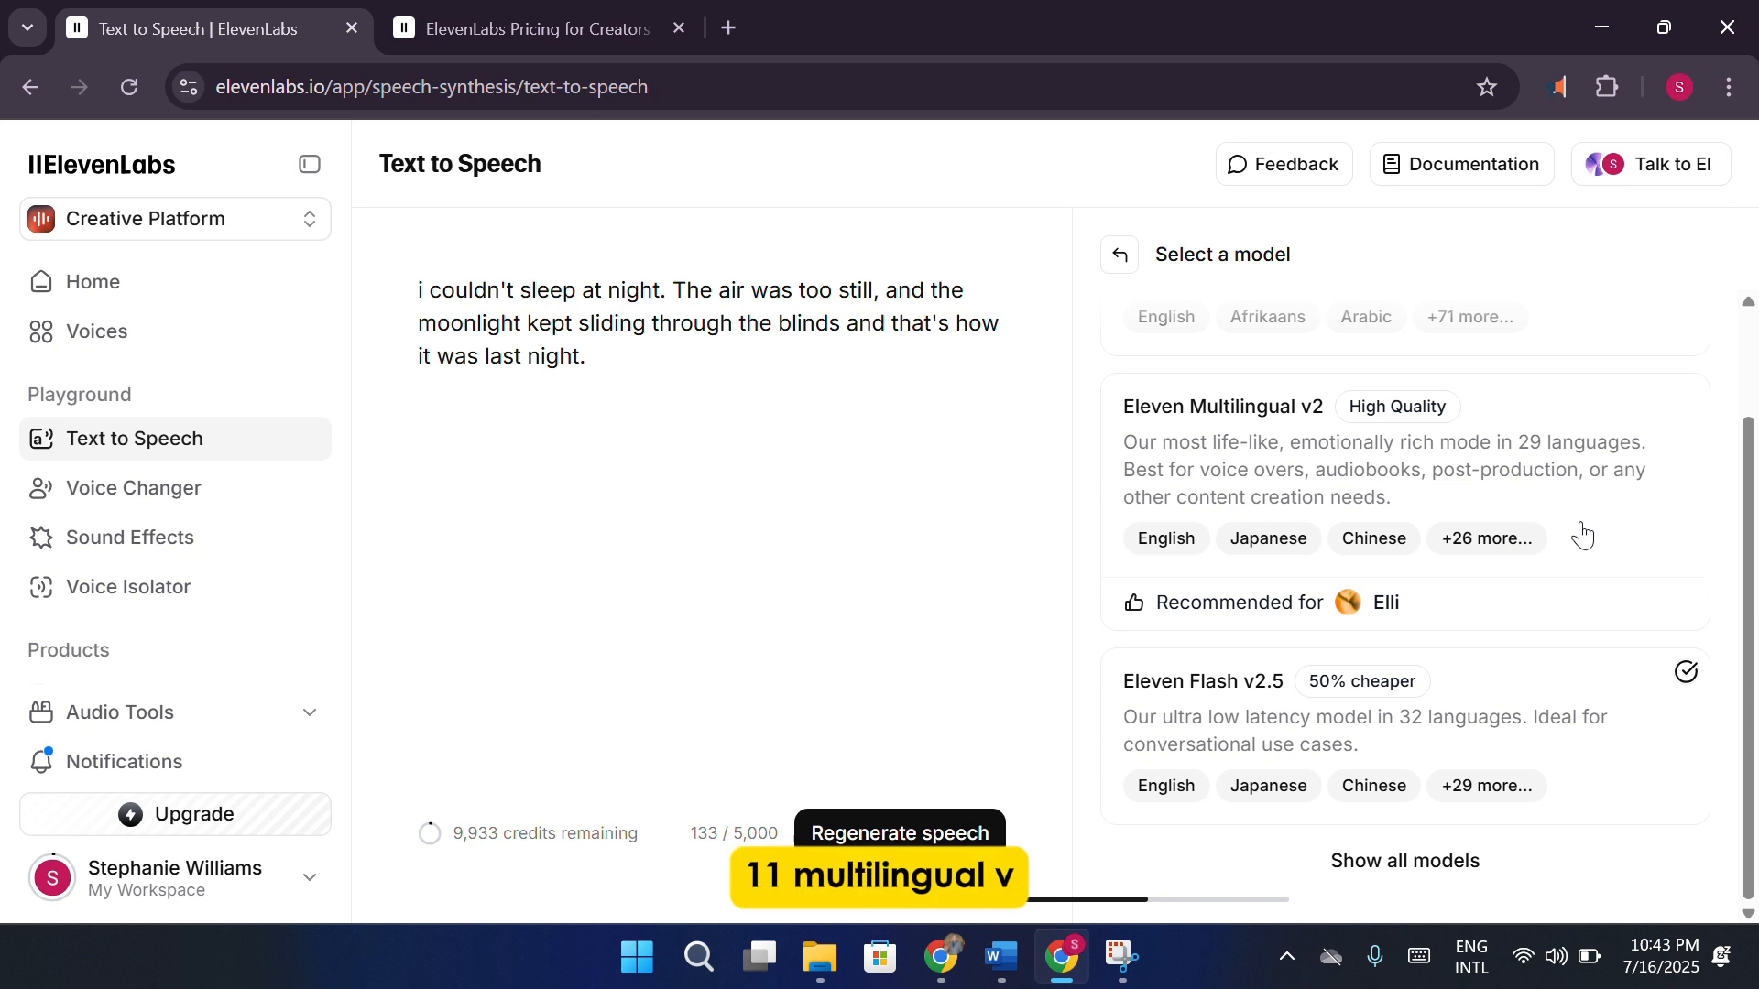
Expand the selection to all models and examine their descriptions, supported languages and relative costs.
{"action": "scroll", "coordinate": [1583, 536], "scroll_direction": "up", "scroll_amount": 2}
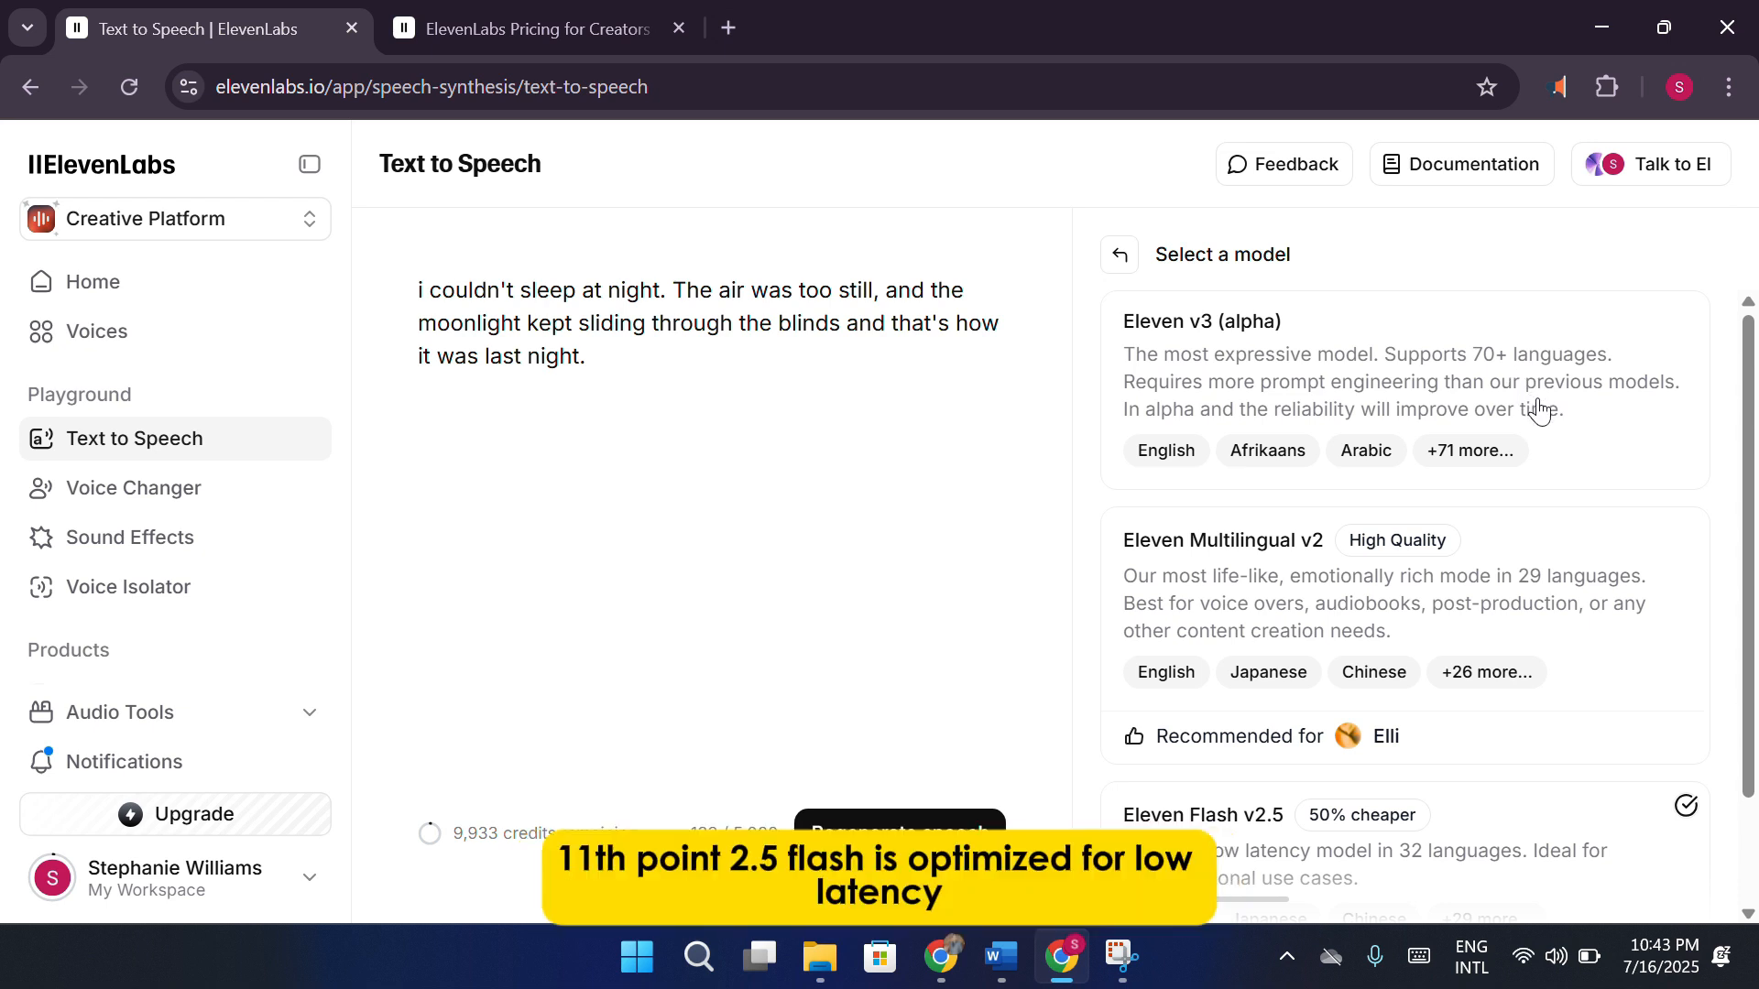
{"action": "scroll", "coordinate": [1543, 412], "scroll_direction": "down", "scroll_amount": 2}
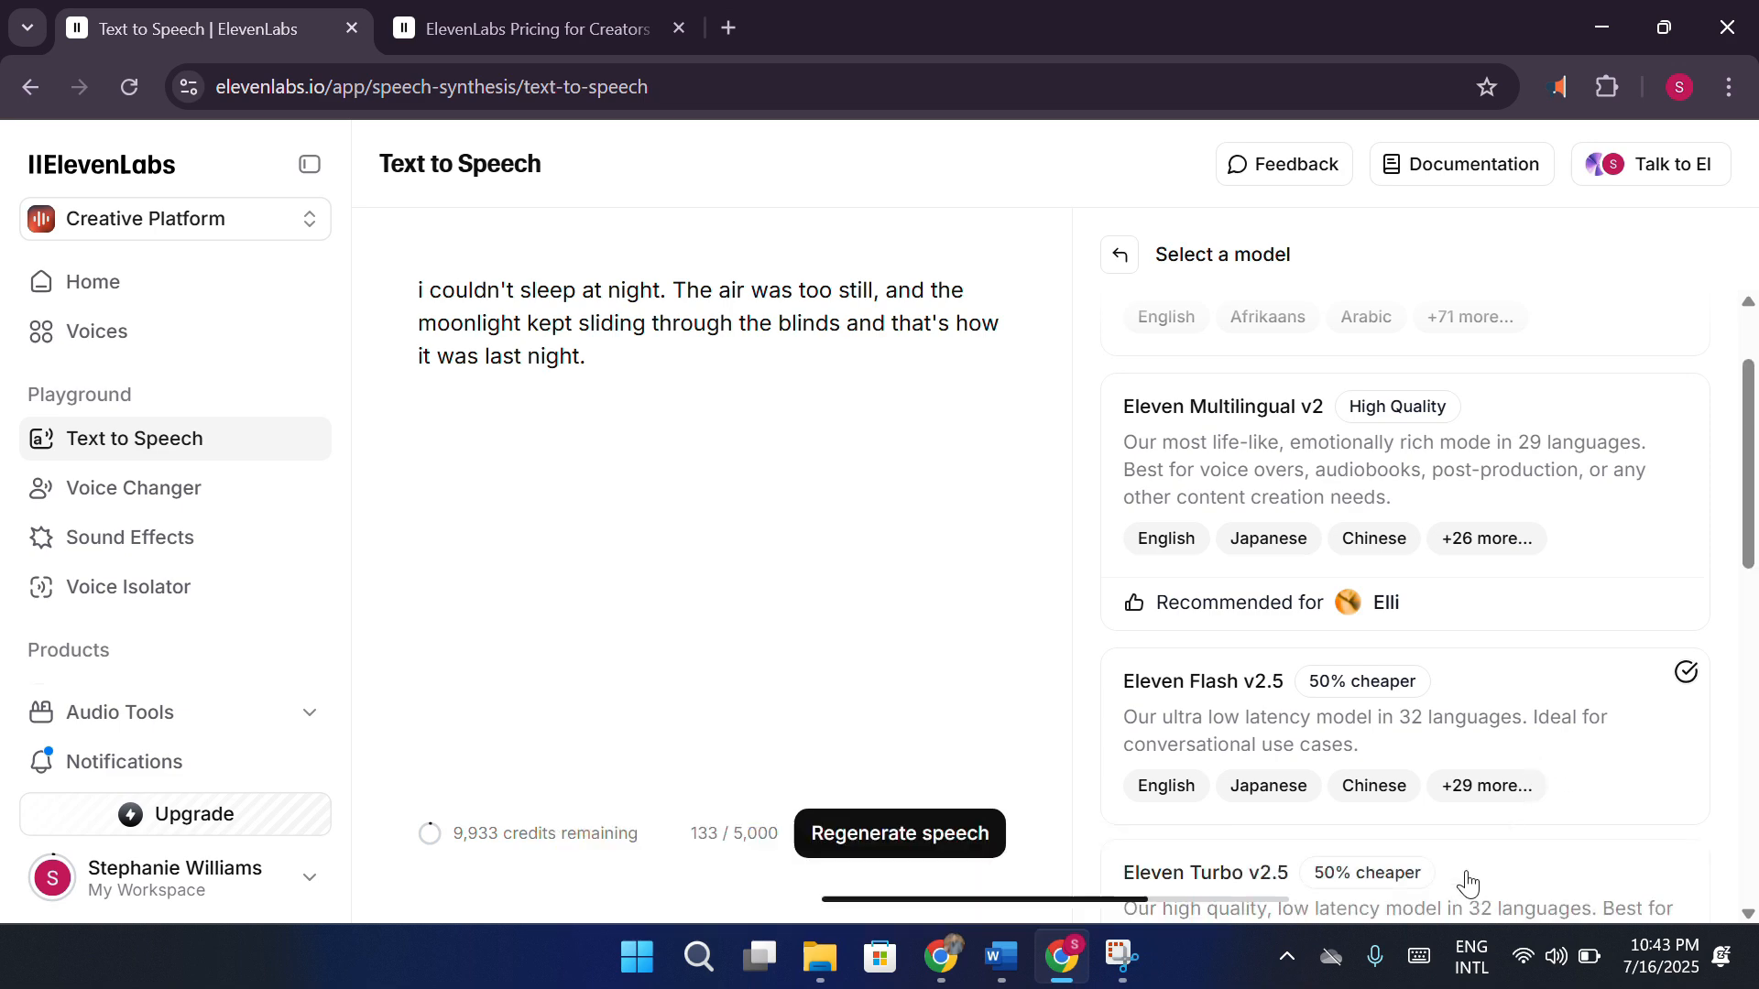
{"action": "scroll", "coordinate": [1546, 751], "scroll_direction": "down", "scroll_amount": 3}
{"action": "scroll", "coordinate": [1555, 727], "scroll_direction": "down", "scroll_amount": 2}
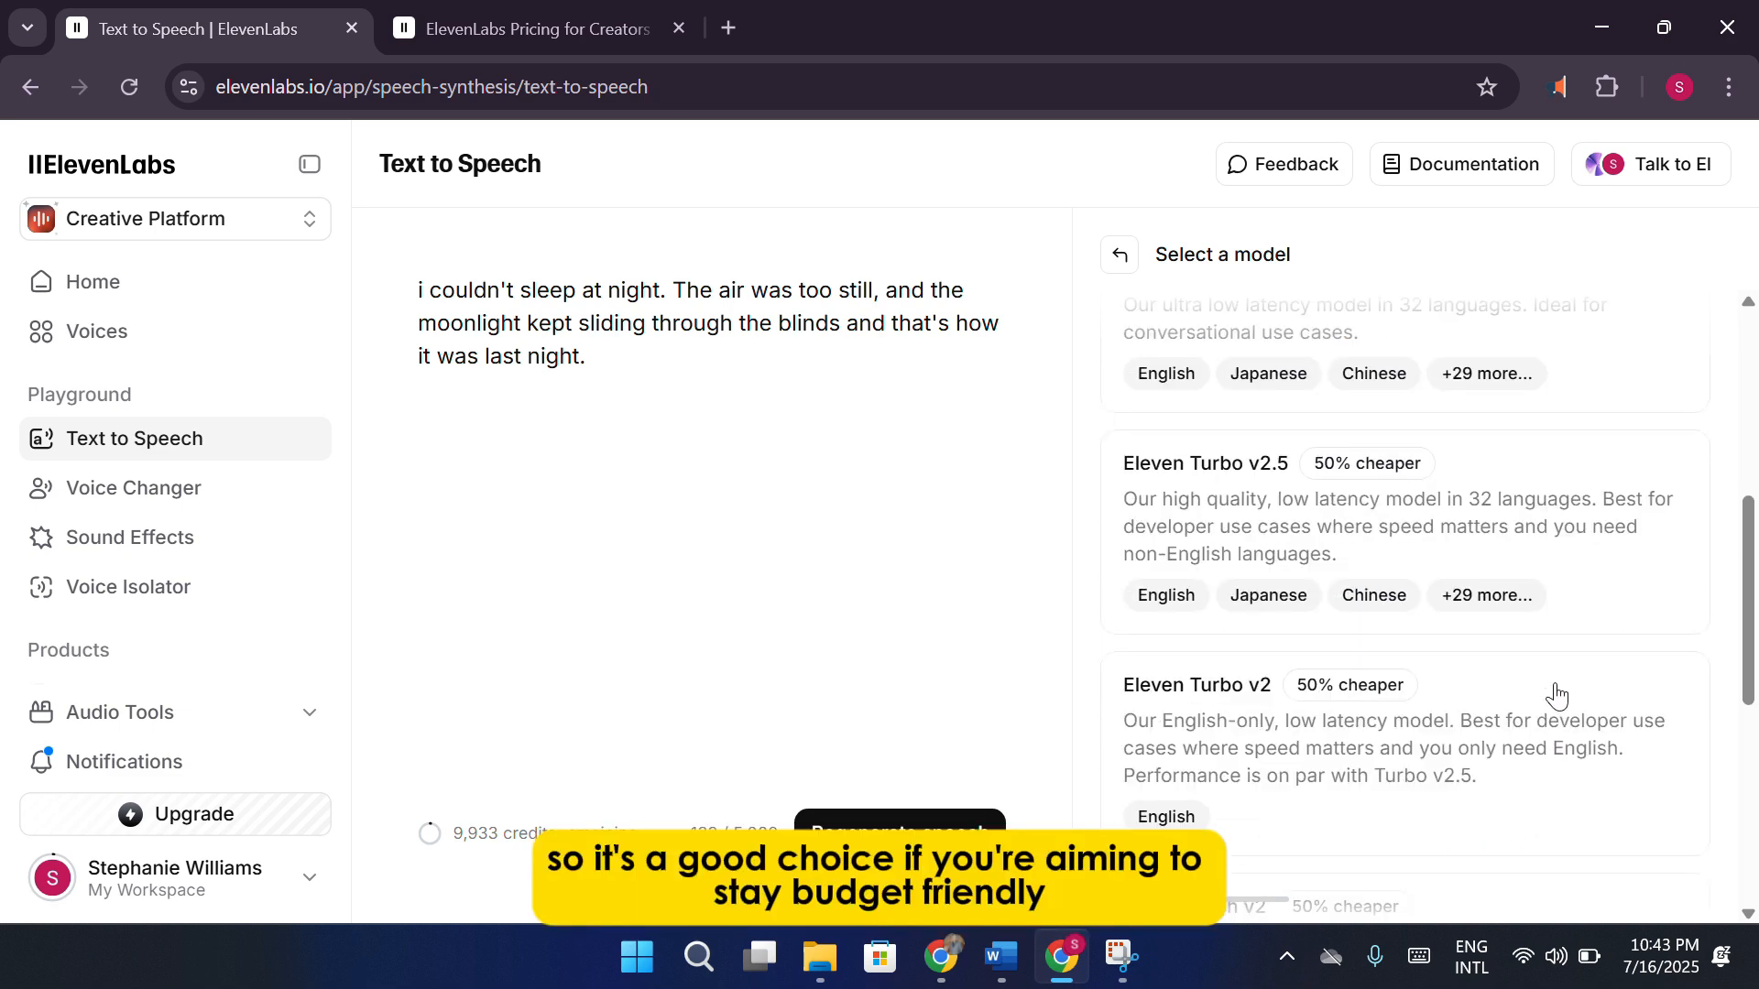
{"action": "scroll", "coordinate": [1556, 695], "scroll_direction": "down", "scroll_amount": 6}
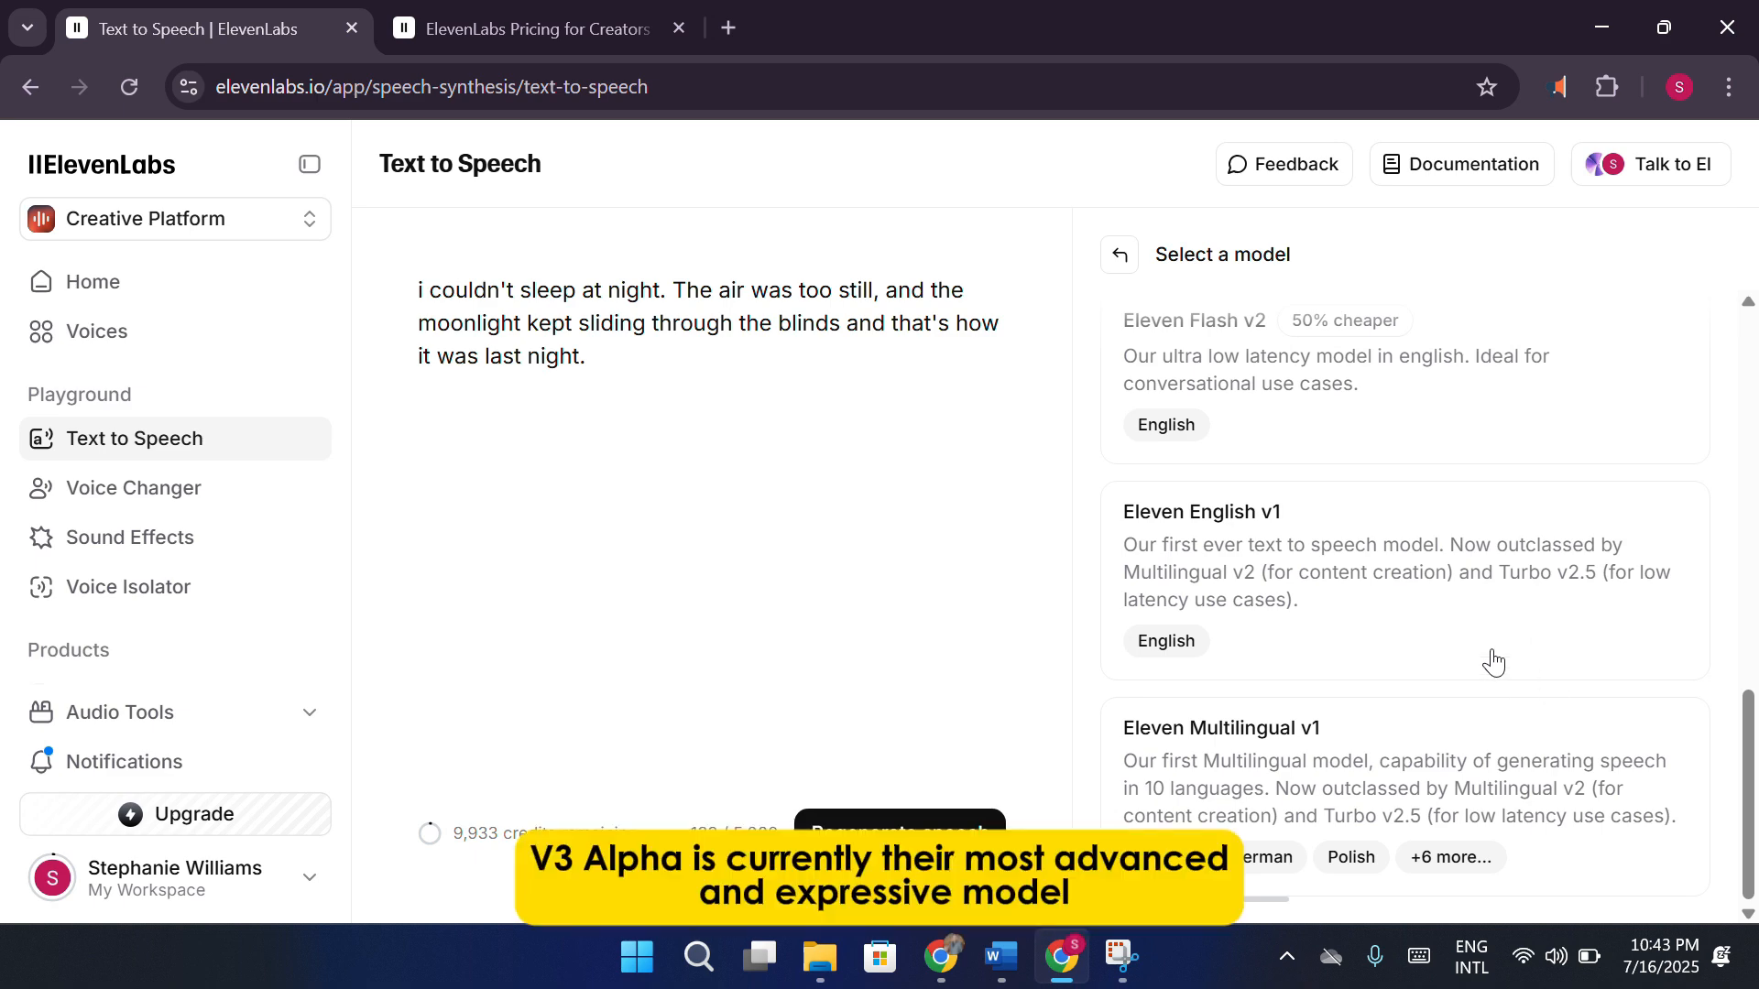
{"action": "scroll", "coordinate": [1456, 649], "scroll_direction": "up", "scroll_amount": 2}
{"action": "scroll", "coordinate": [1456, 648], "scroll_direction": "up", "scroll_amount": 6}
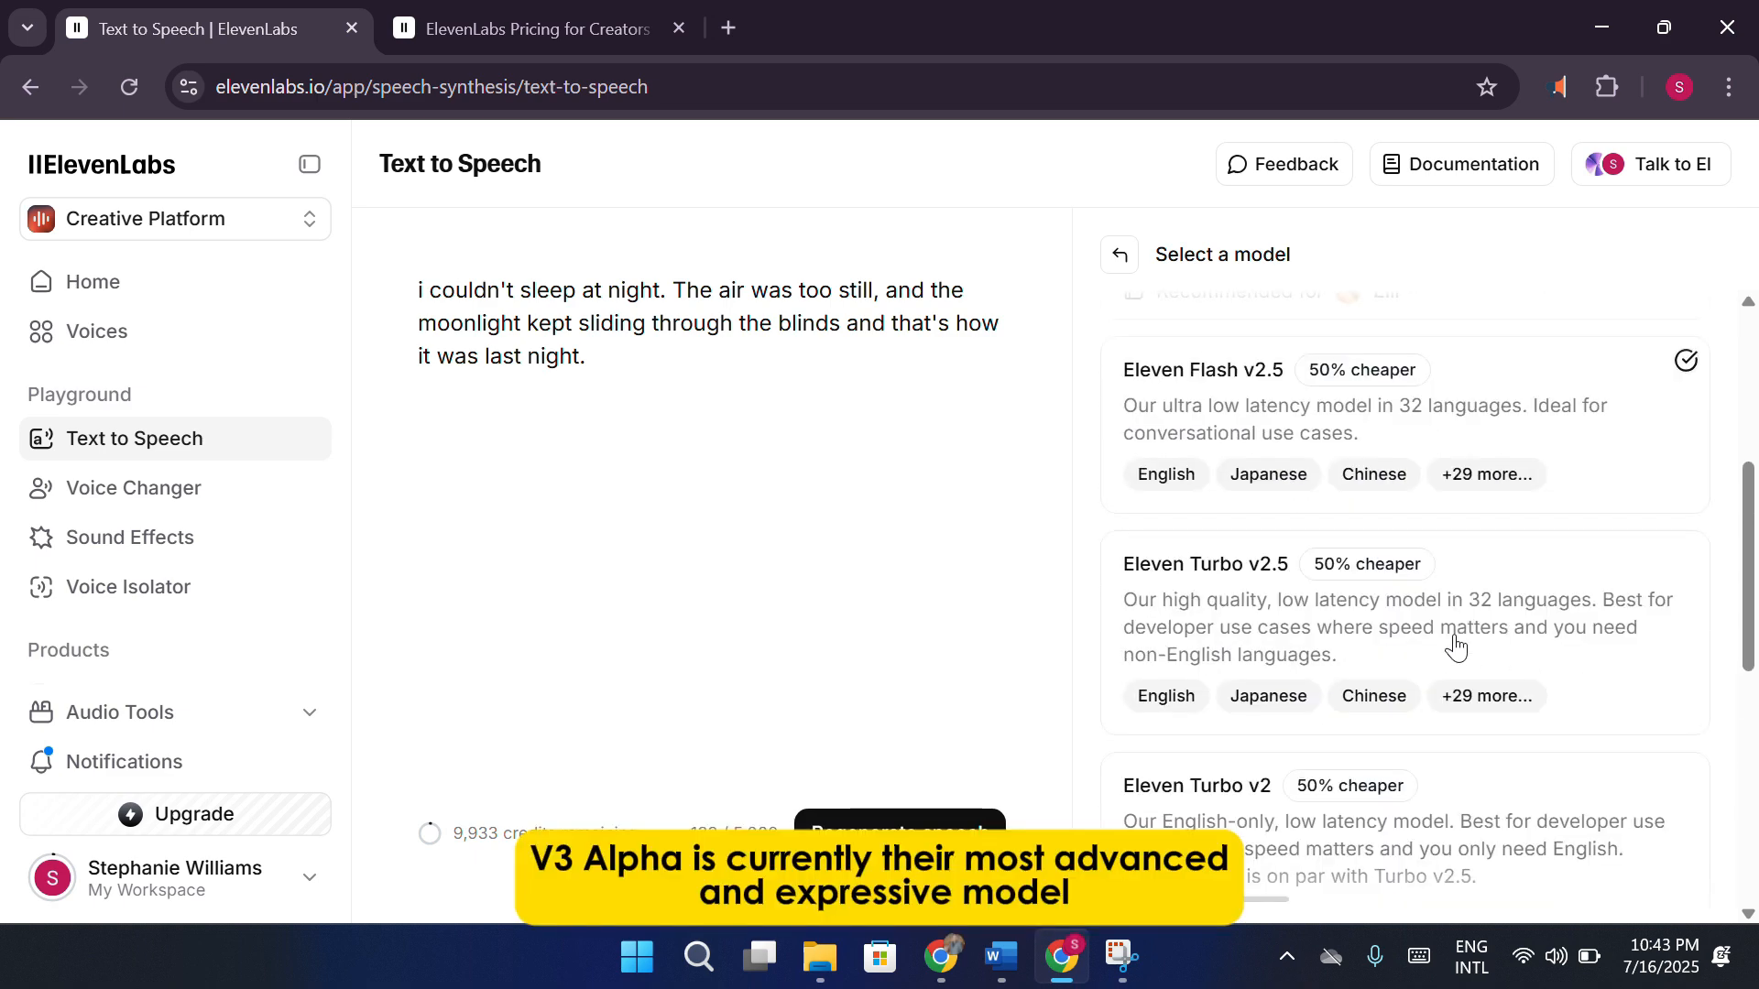
{"action": "scroll", "coordinate": [1462, 629], "scroll_direction": "down", "scroll_amount": 4}
{"action": "scroll", "coordinate": [1465, 633], "scroll_direction": "down", "scroll_amount": 3}
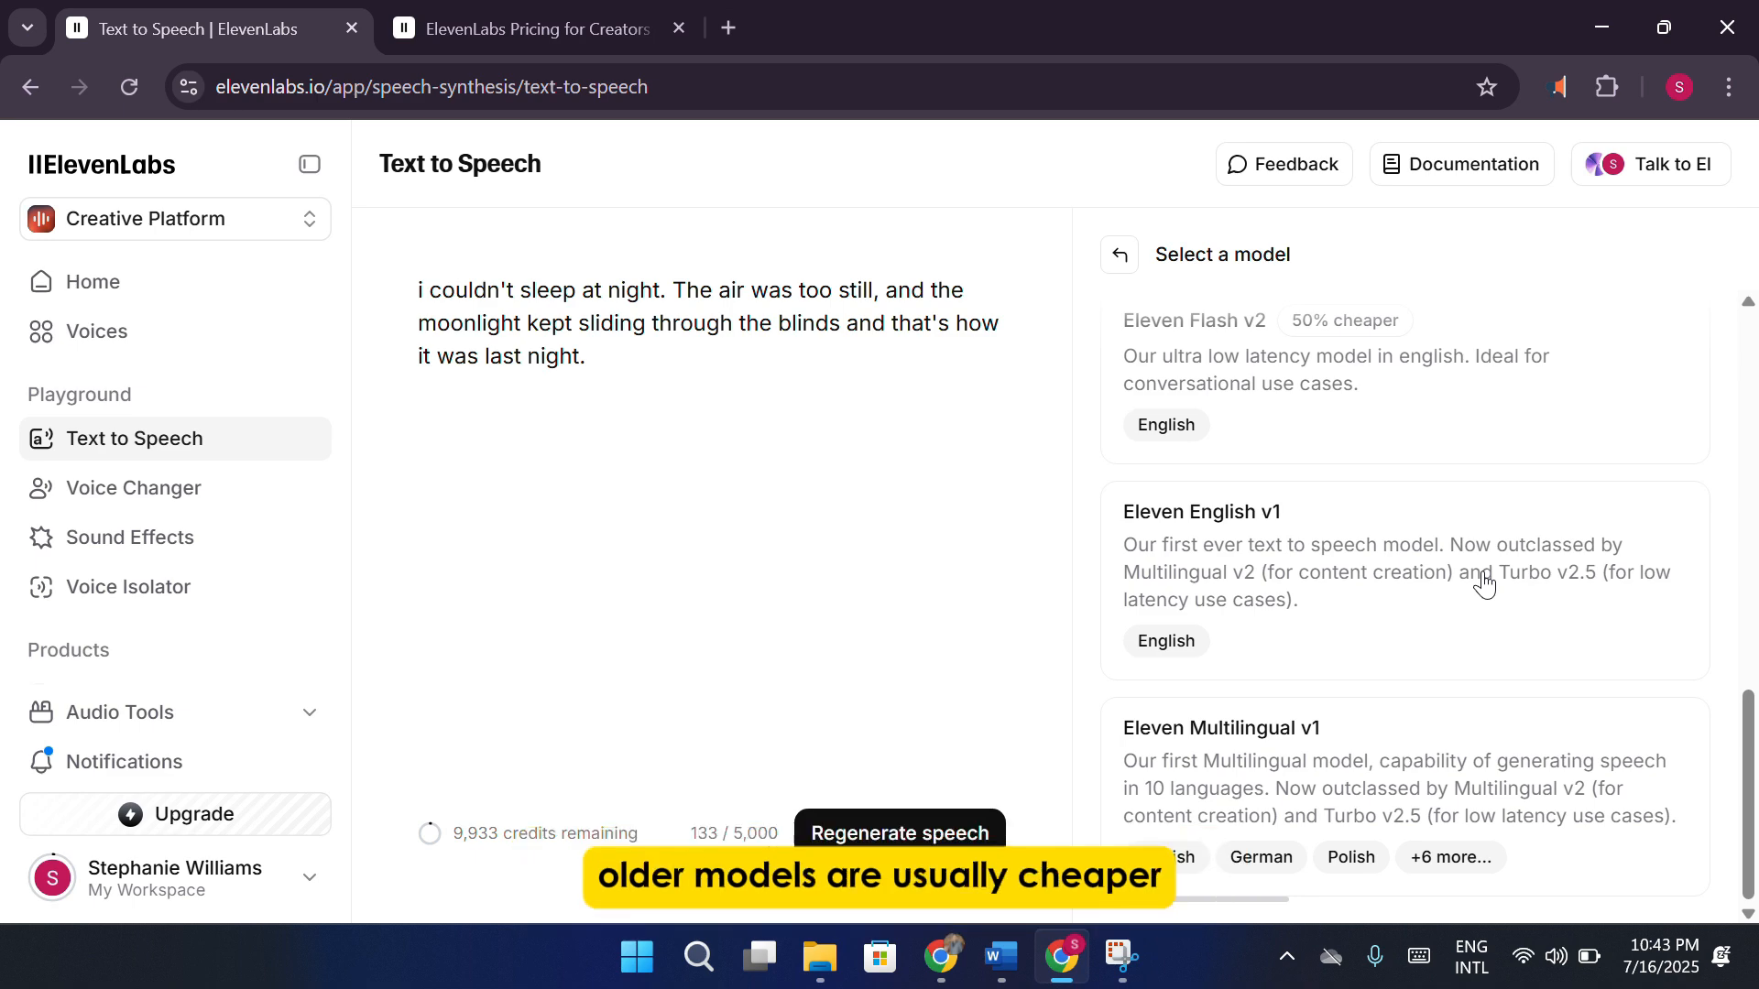
Choose Eleven Multilingual v2 as the speech model.
{"action": "scroll", "coordinate": [1347, 580], "scroll_direction": "up", "scroll_amount": 4}
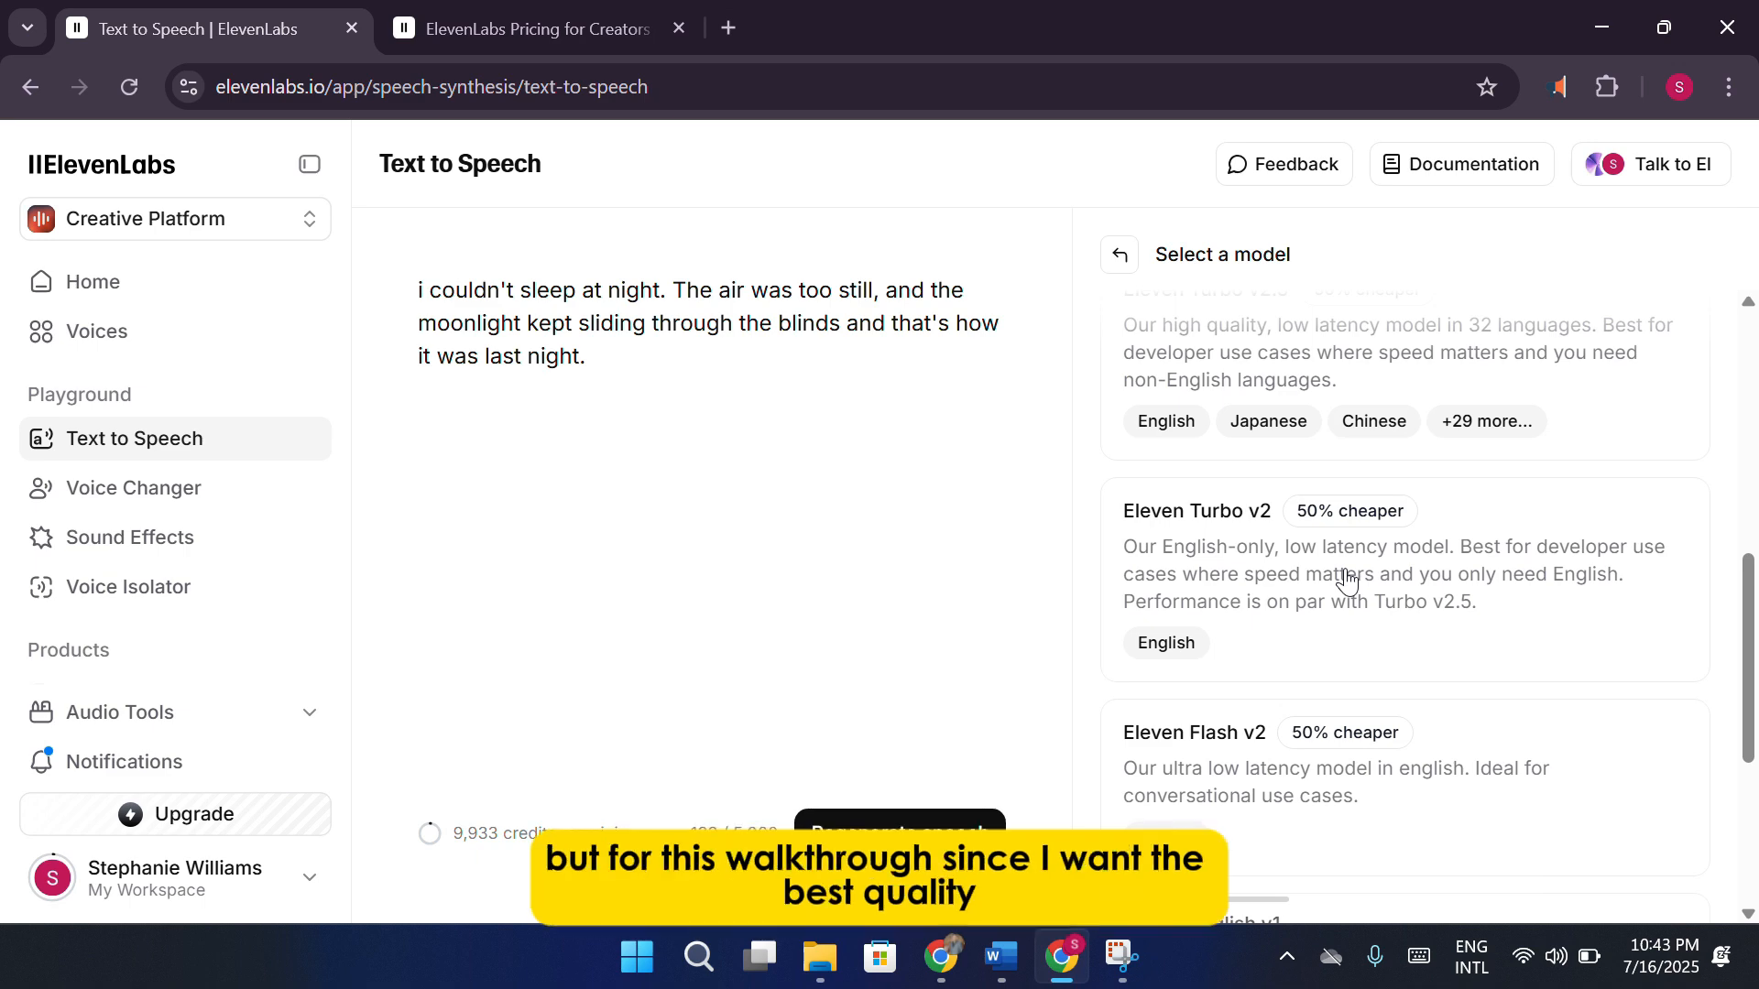
{"action": "scroll", "coordinate": [1413, 589], "scroll_direction": "up", "scroll_amount": 10}
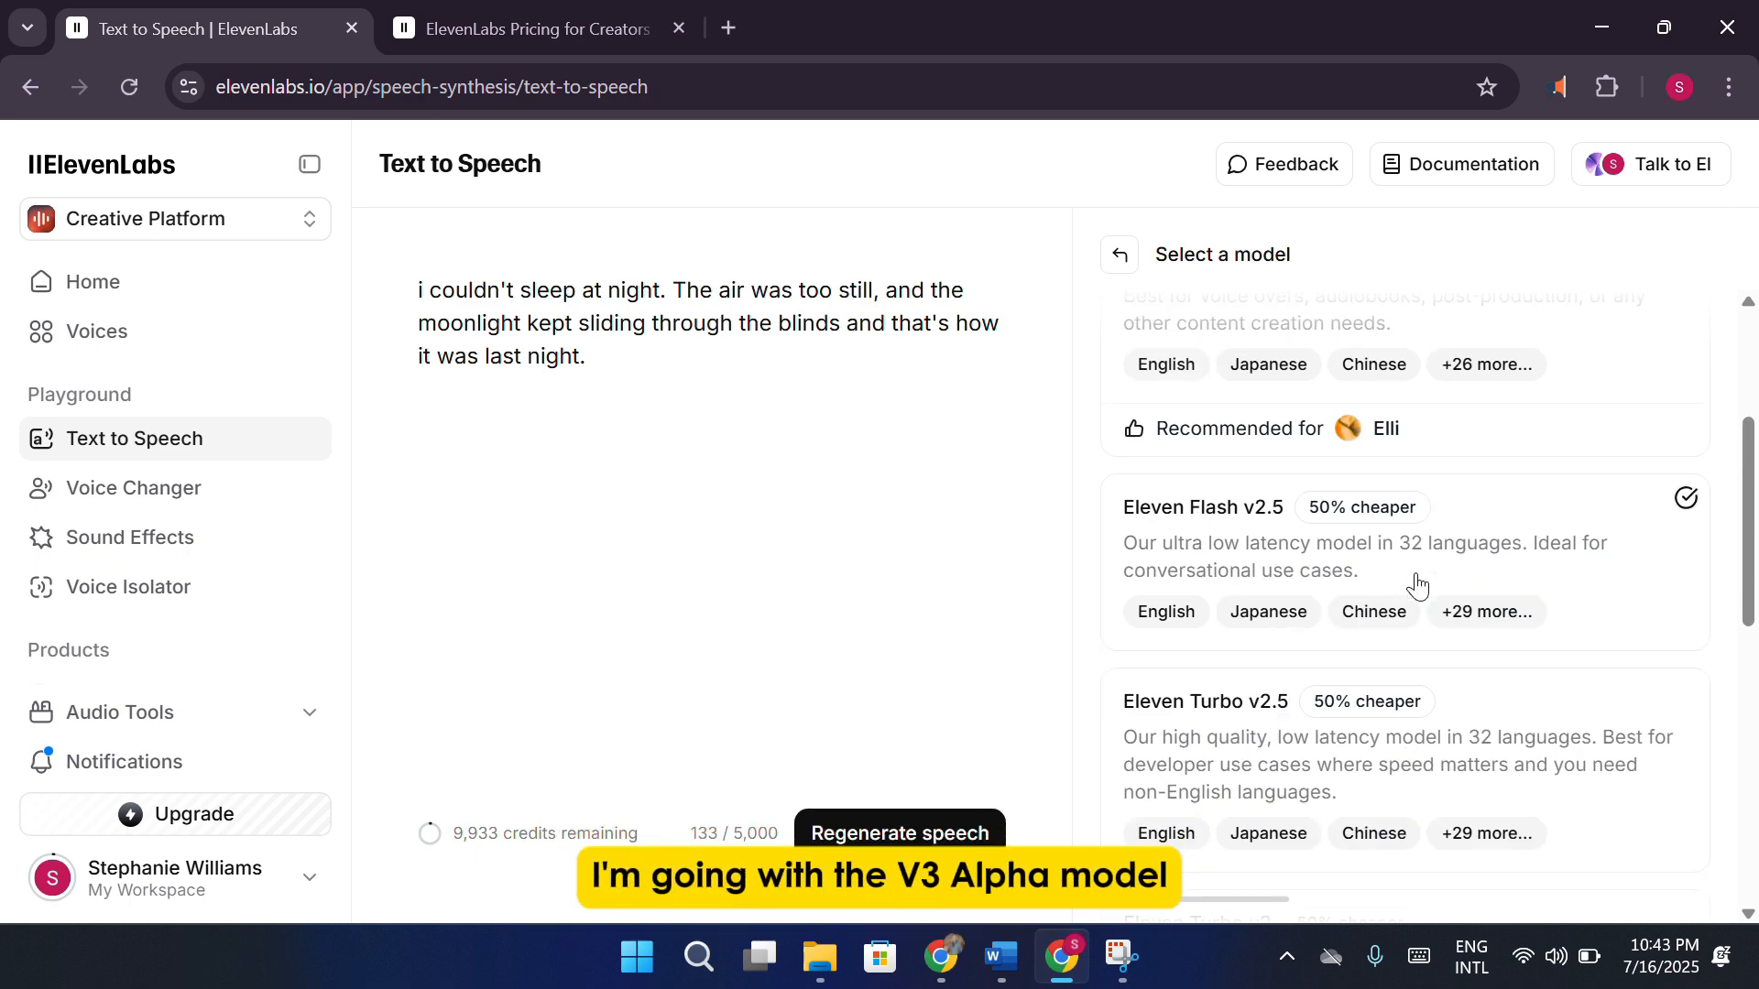
{"action": "left_click", "coordinate": [1252, 541]}
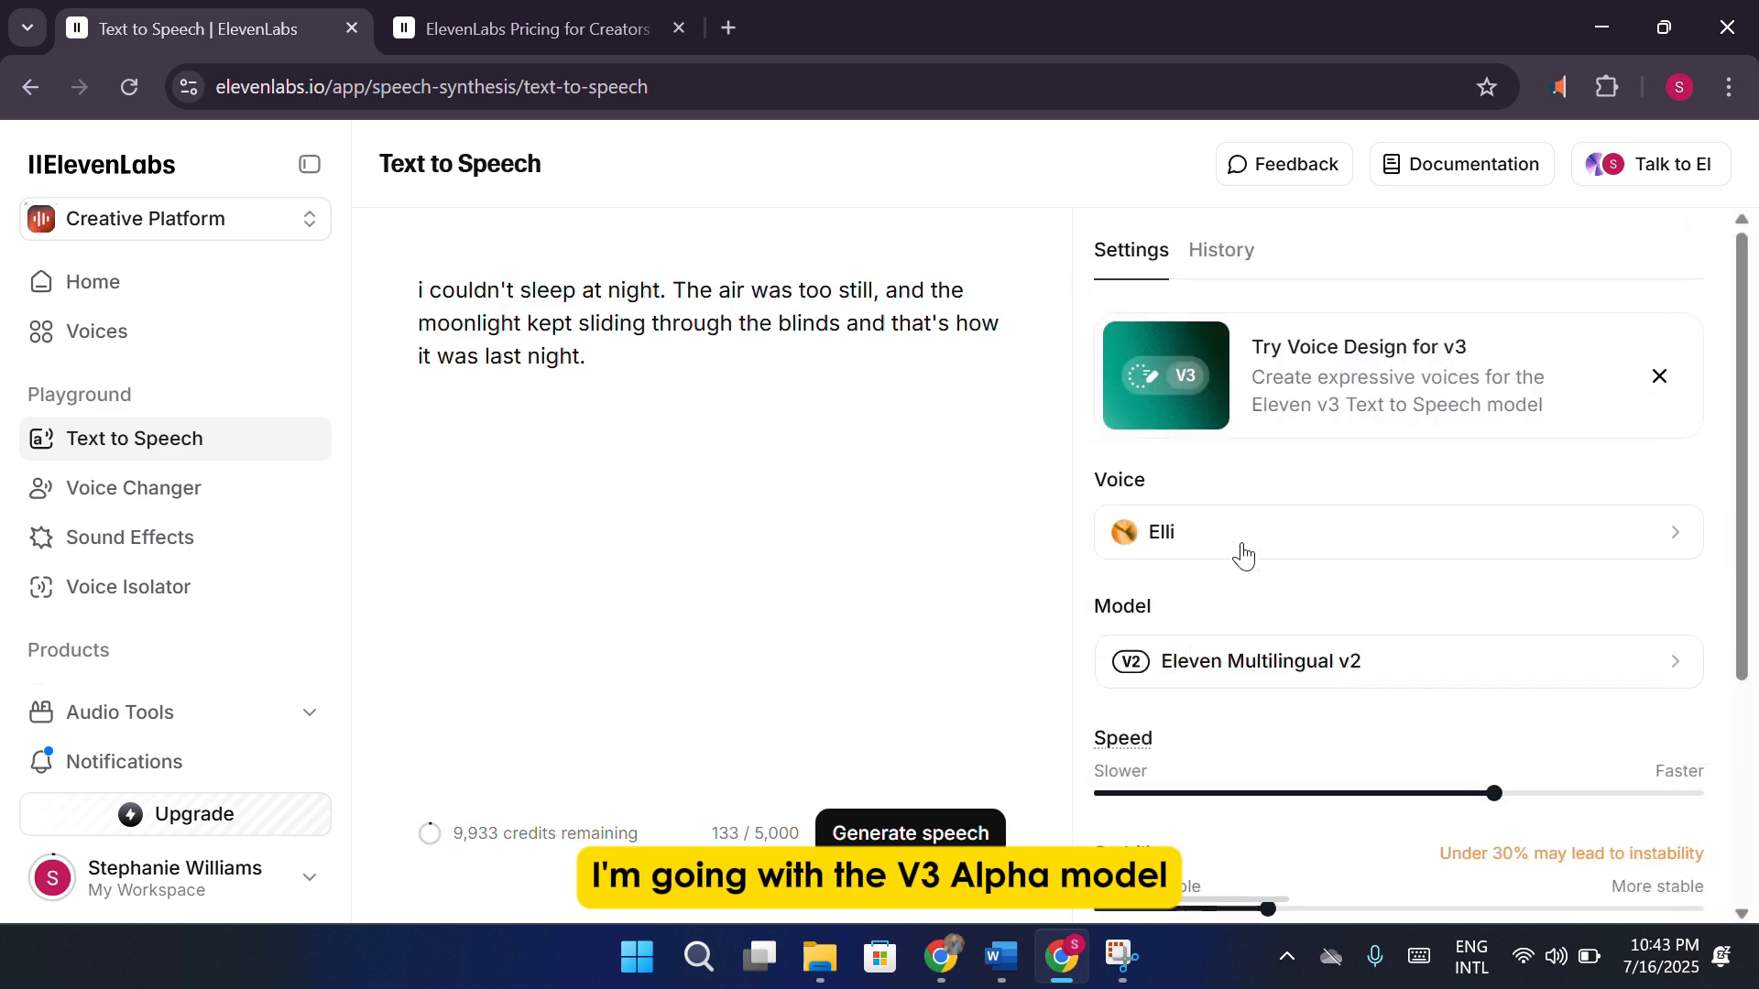
Generate the speech with similarity at 100%, the slowest speed and the most variable stability.
{"action": "scroll", "coordinate": [1282, 605], "scroll_direction": "down", "scroll_amount": 3}
{"action": "scroll", "coordinate": [1339, 526], "scroll_direction": "down", "scroll_amount": 1}
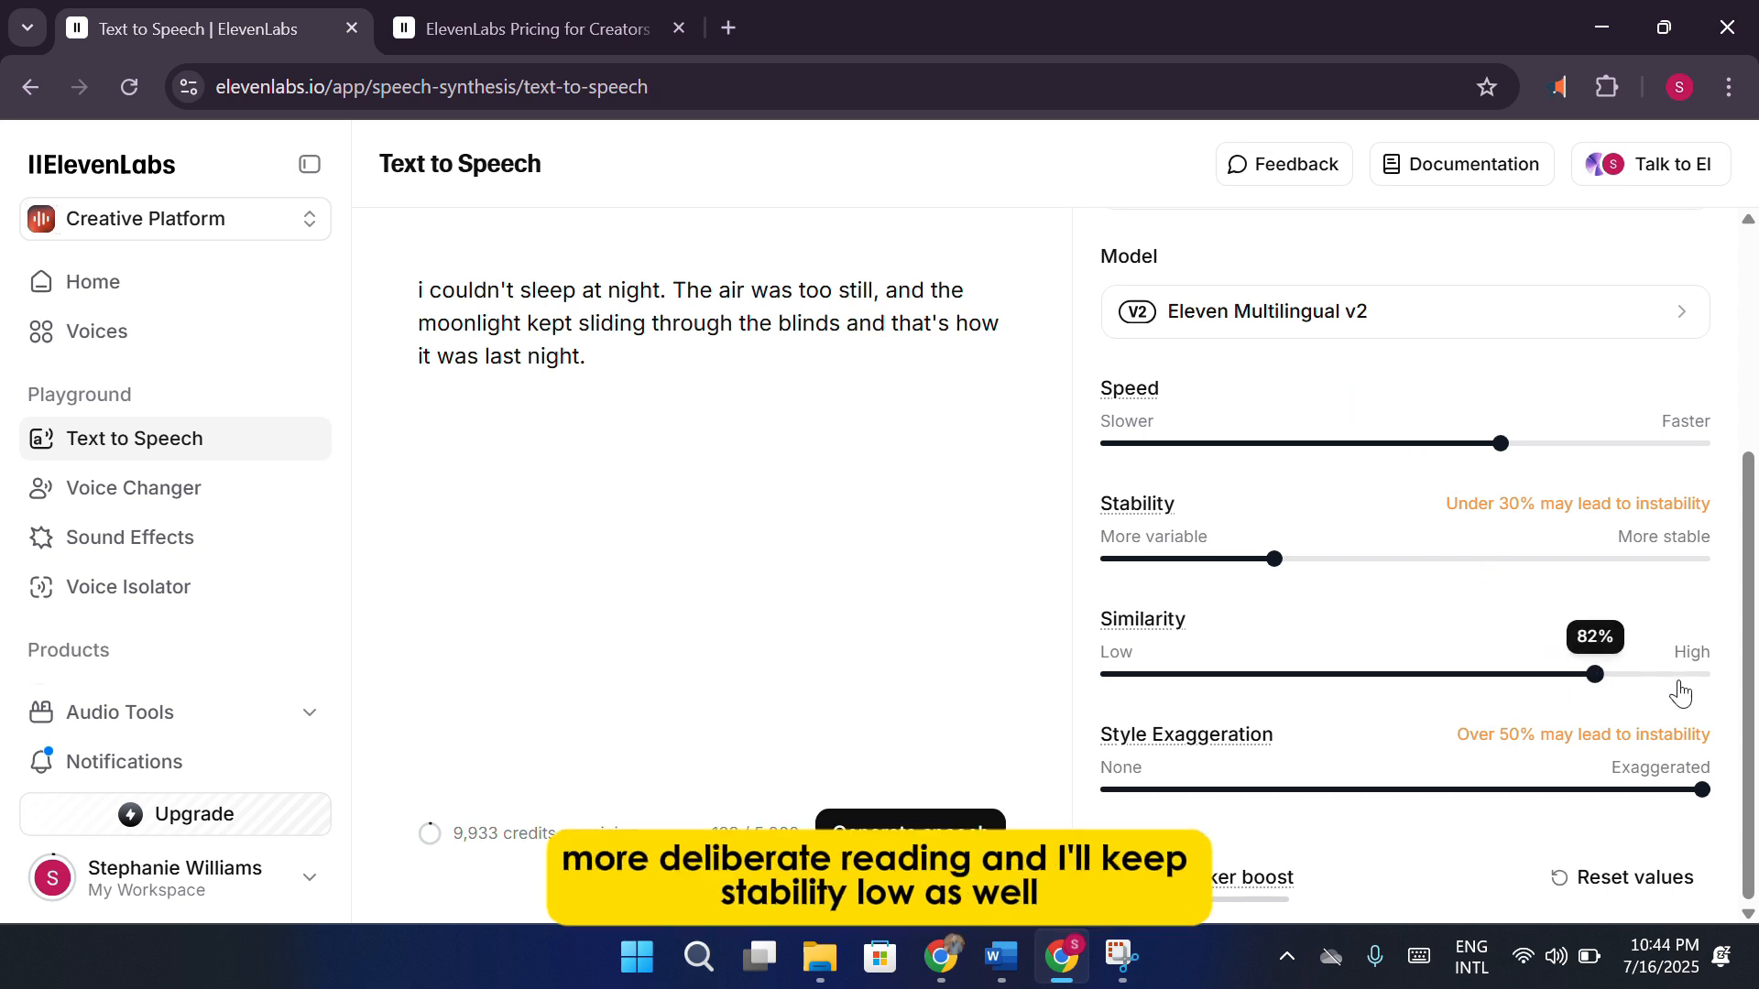
{"action": "left_click", "coordinate": [1711, 673]}
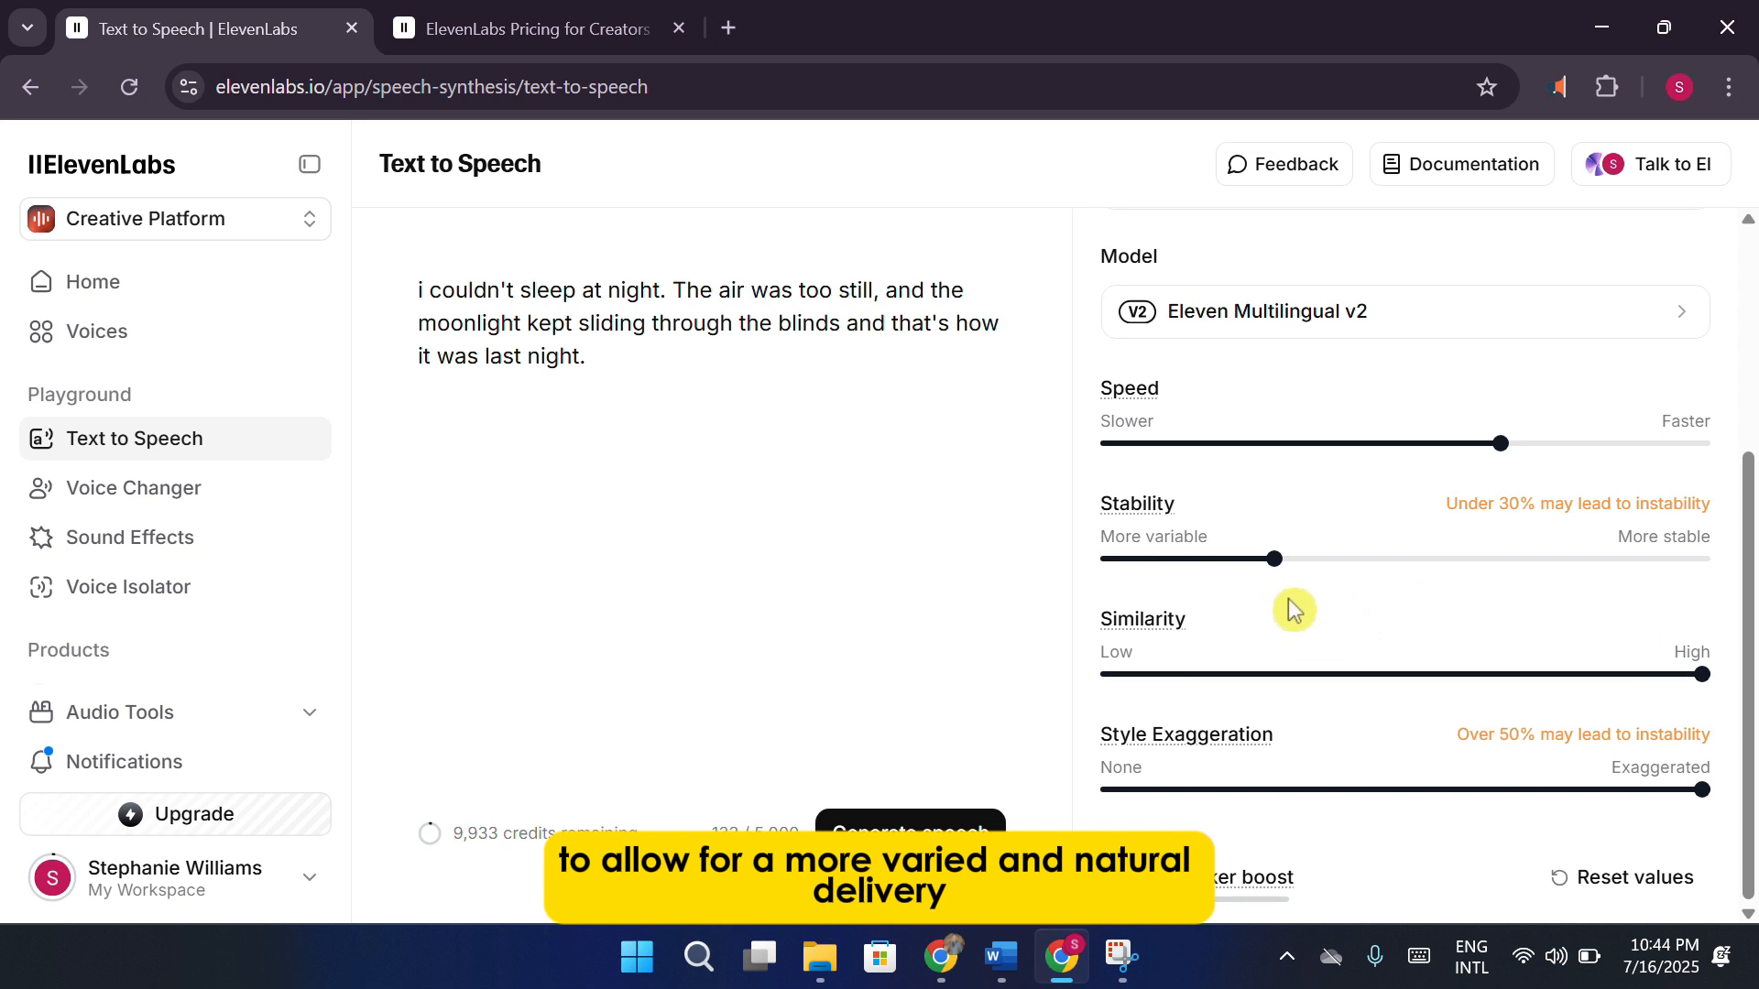
{"action": "left_click_drag", "start_coordinate": [1496, 444], "coordinate": [1136, 481]}
{"action": "left_click_drag", "start_coordinate": [1280, 562], "coordinate": [1063, 570]}
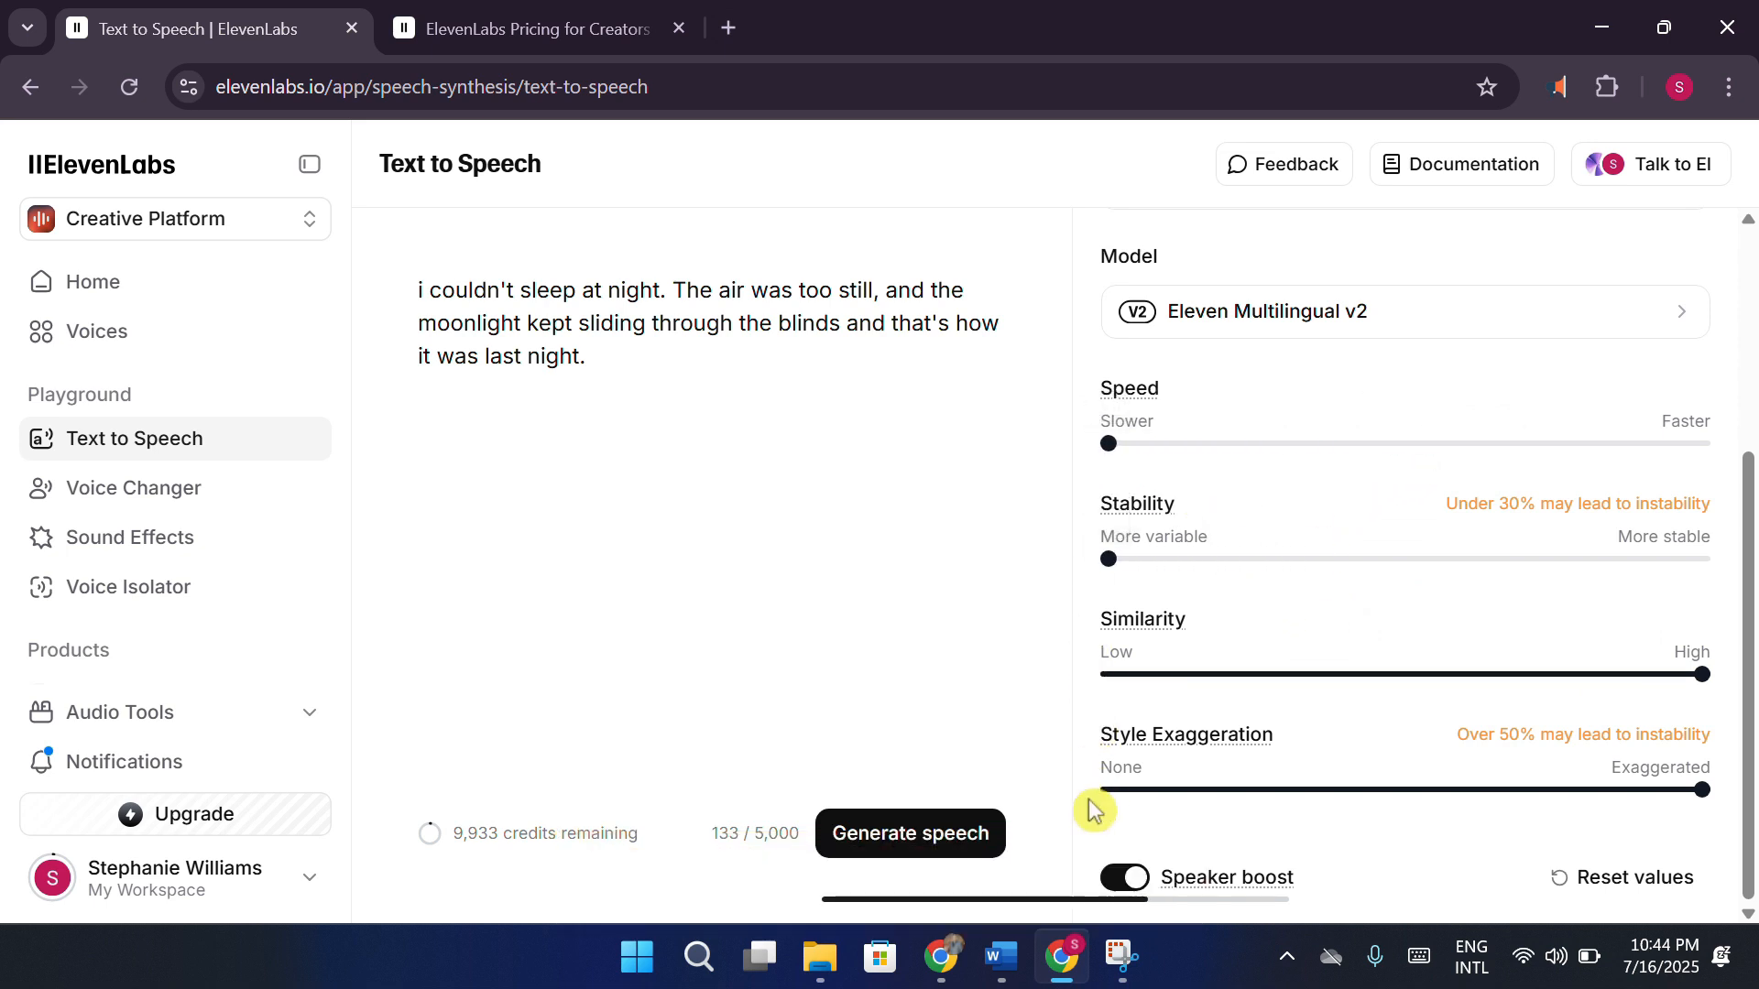
{"action": "left_click", "coordinate": [961, 842]}
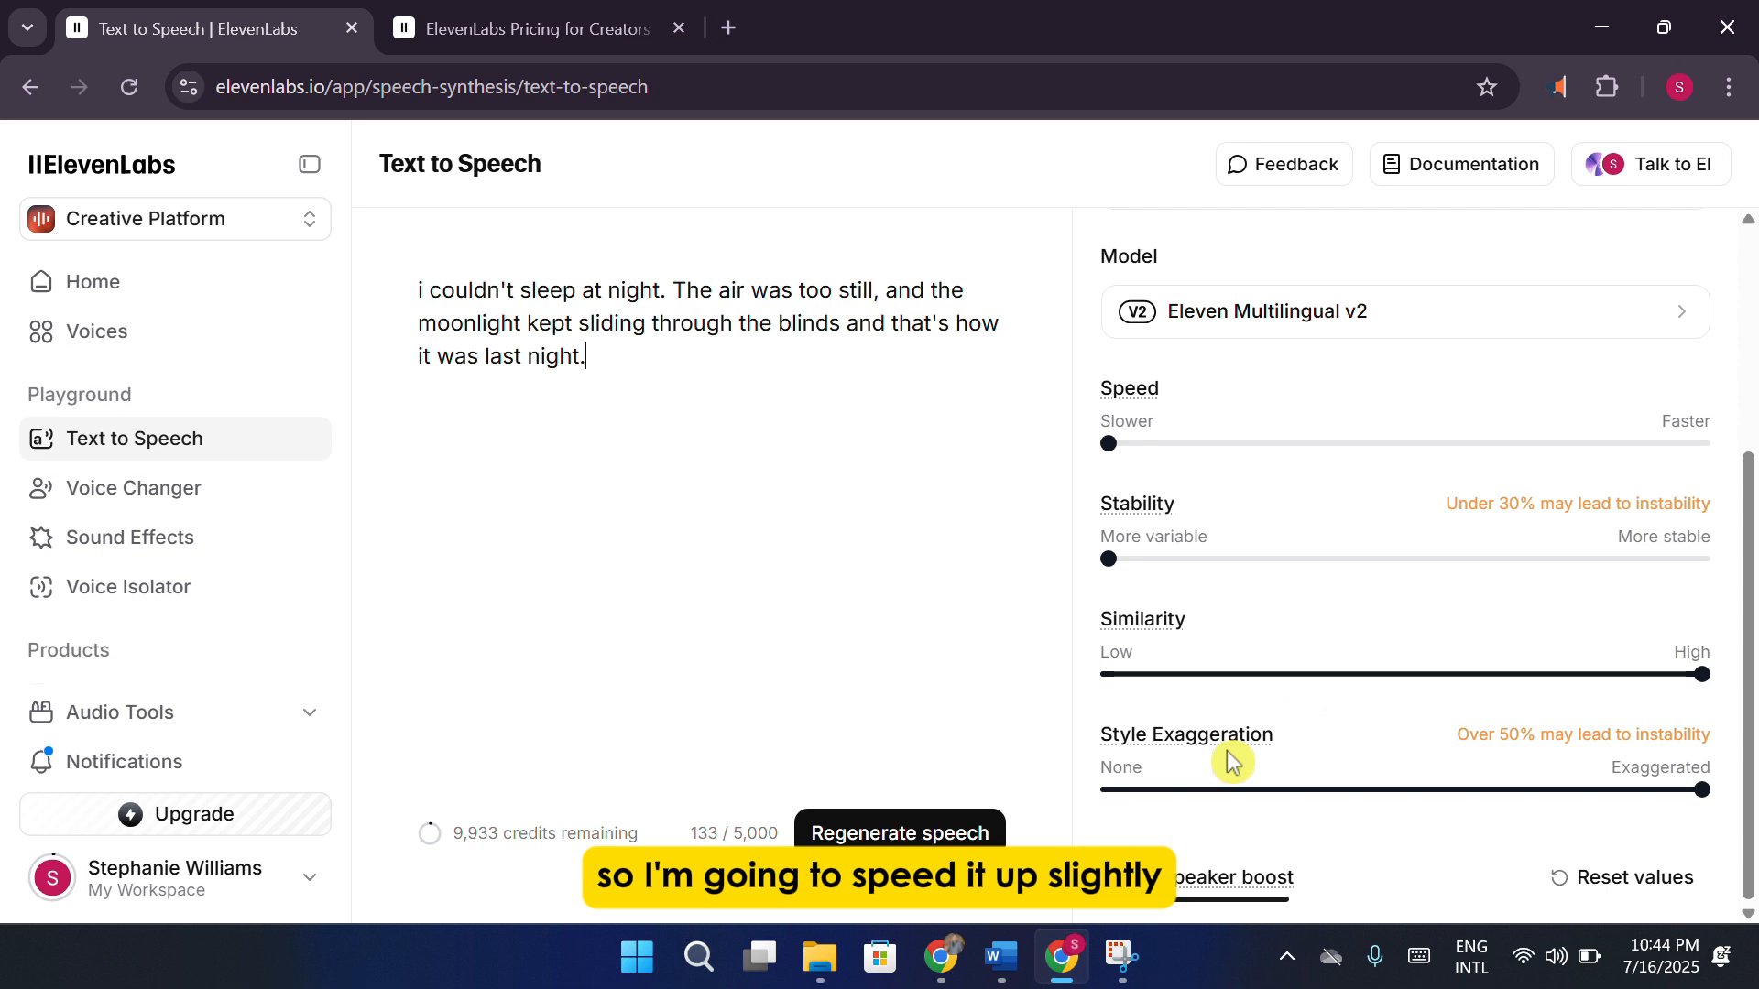
Raise the speed to around mid-range and set stability to 67% and similarity to 75%.
{"action": "left_click_drag", "start_coordinate": [1163, 452], "coordinate": [1393, 464]}
{"action": "left_click_drag", "start_coordinate": [1109, 559], "coordinate": [1511, 560]}
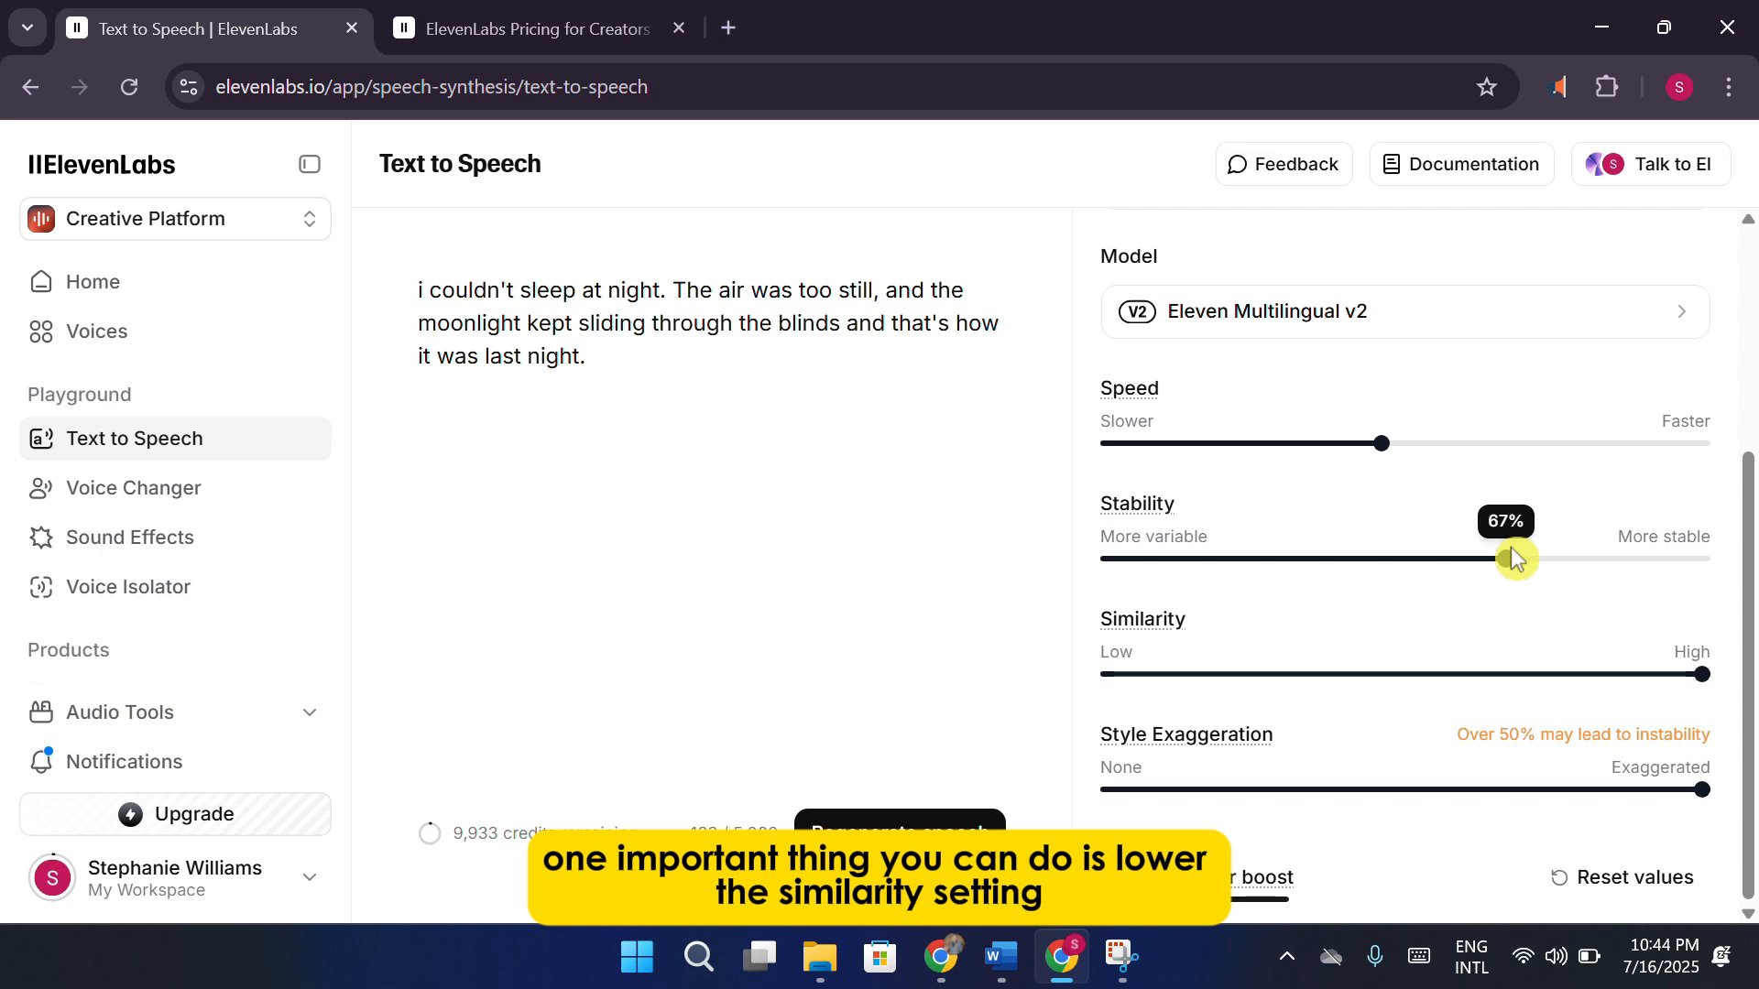
{"action": "mouse_move", "coordinate": [1702, 678]}
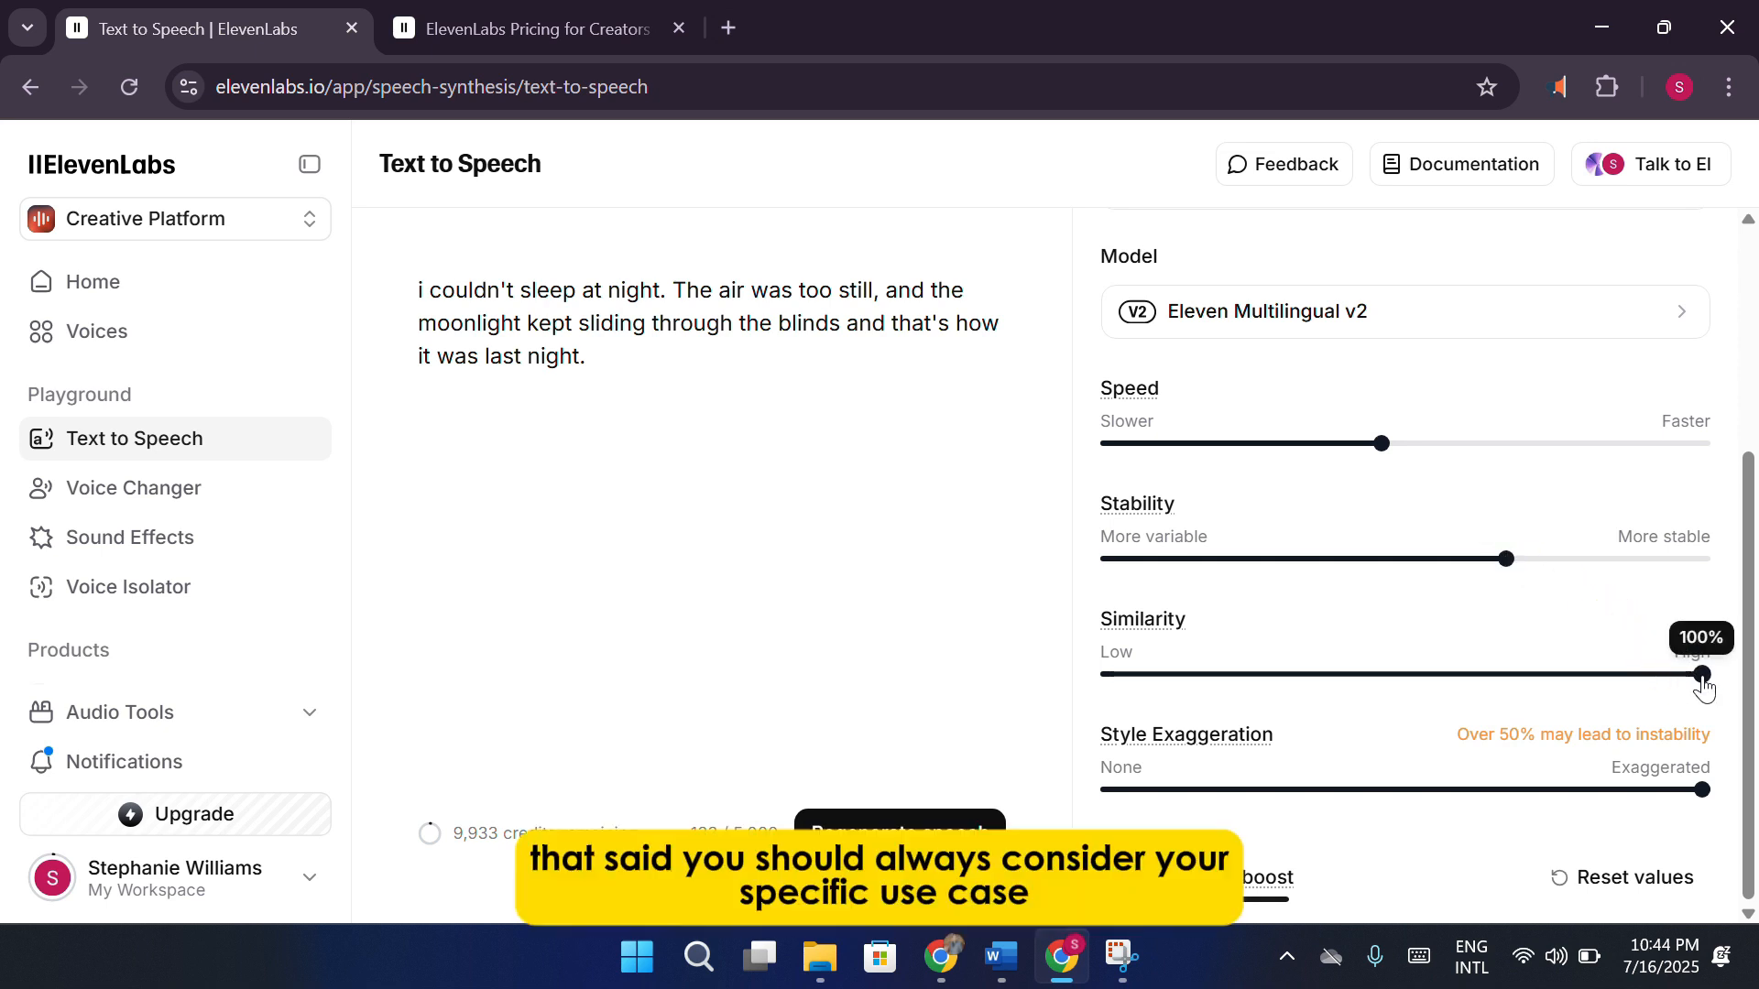
{"action": "left_click_drag", "start_coordinate": [1697, 689], "coordinate": [1510, 695]}
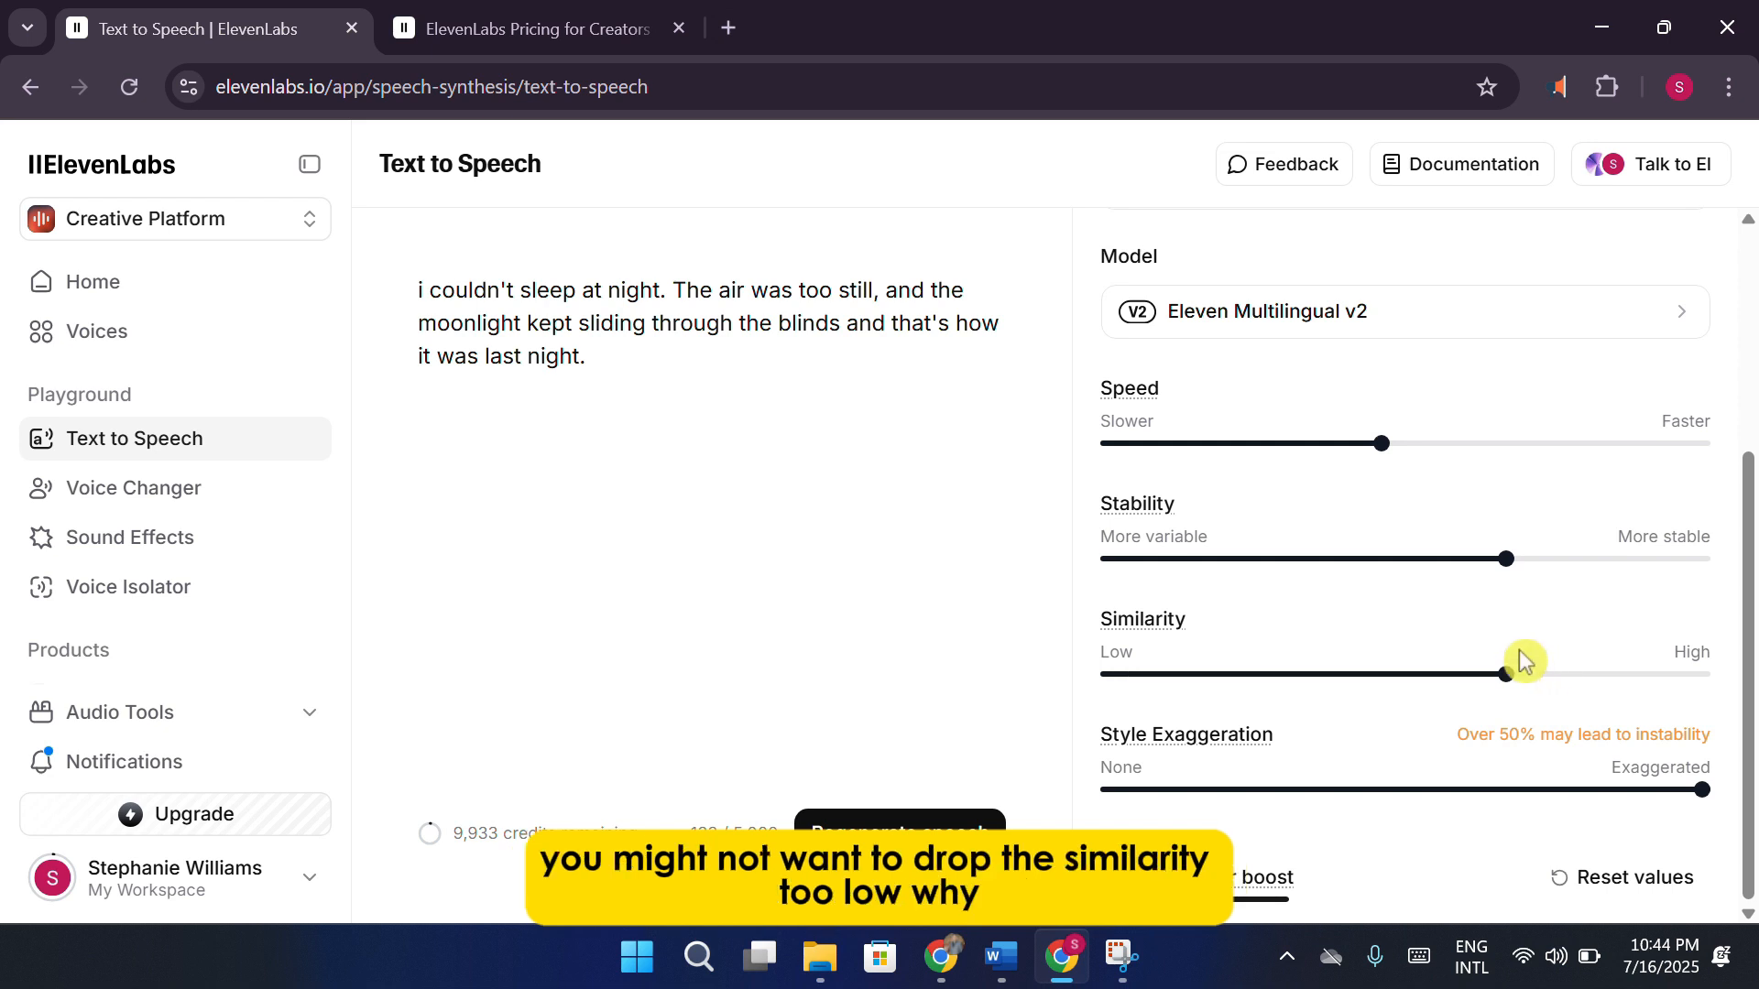
{"action": "left_click_drag", "start_coordinate": [1512, 680], "coordinate": [1557, 674]}
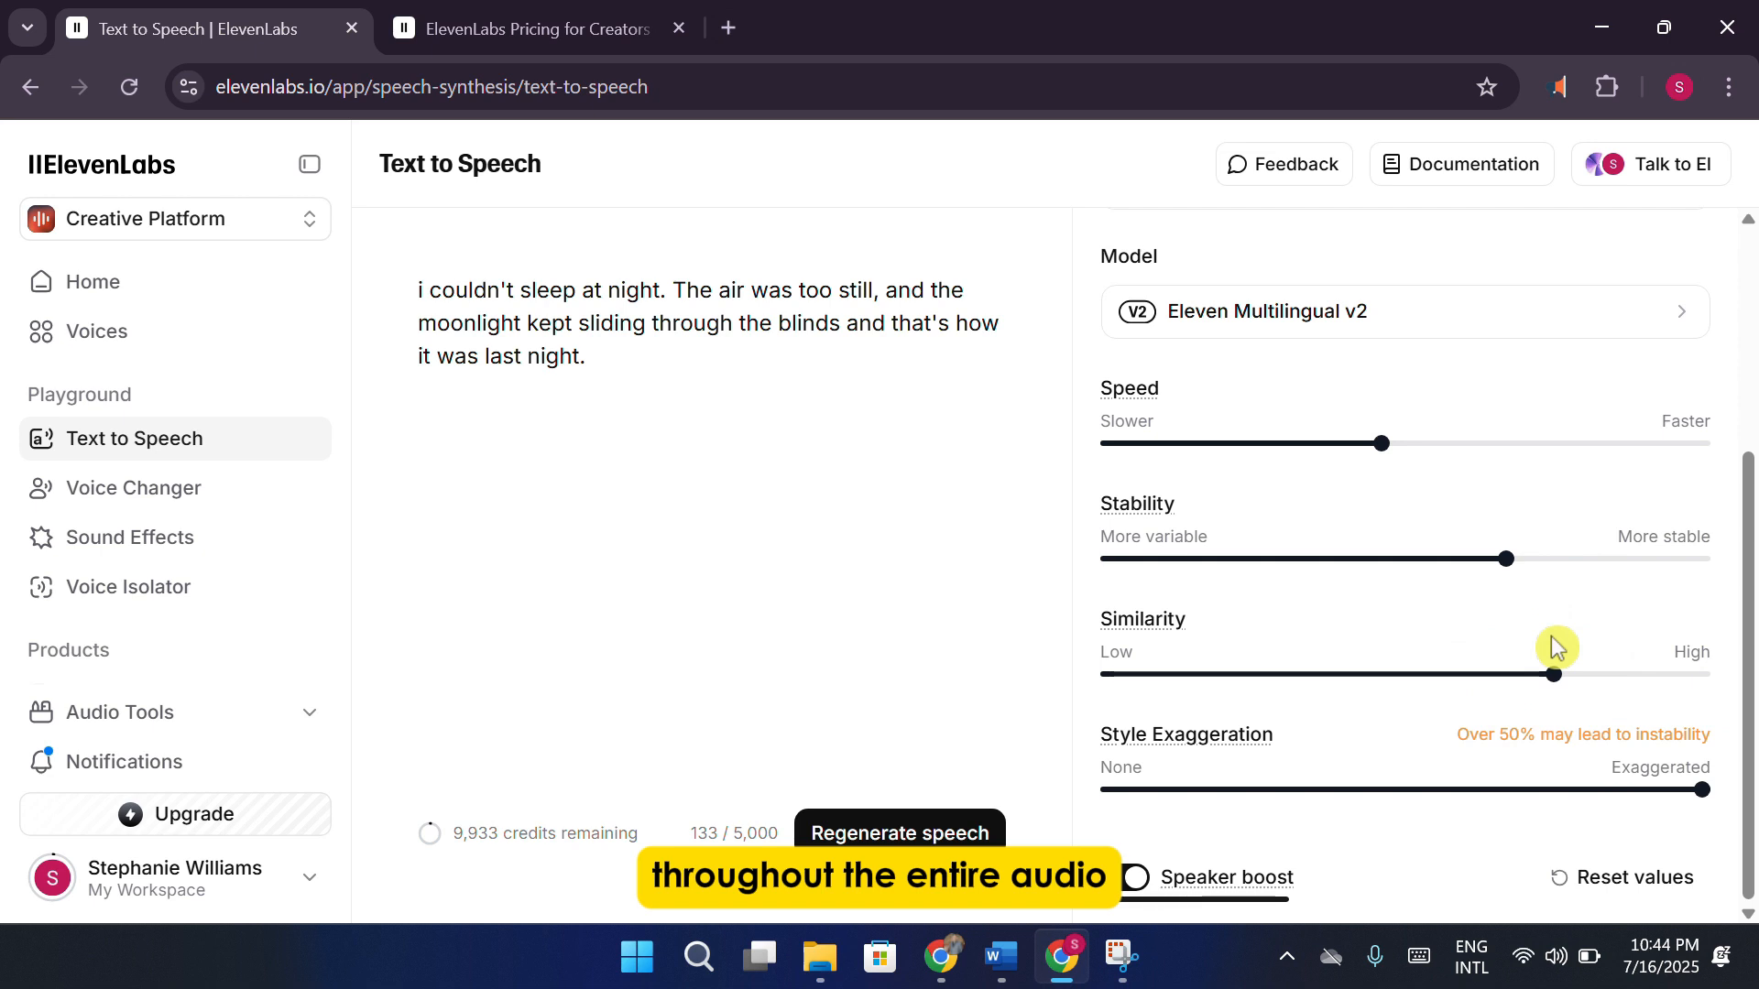
Regenerate the speech with similarity lowered to slightly above the midpoint and style exaggeration set to none.
{"action": "mouse_move", "coordinate": [1552, 675]}
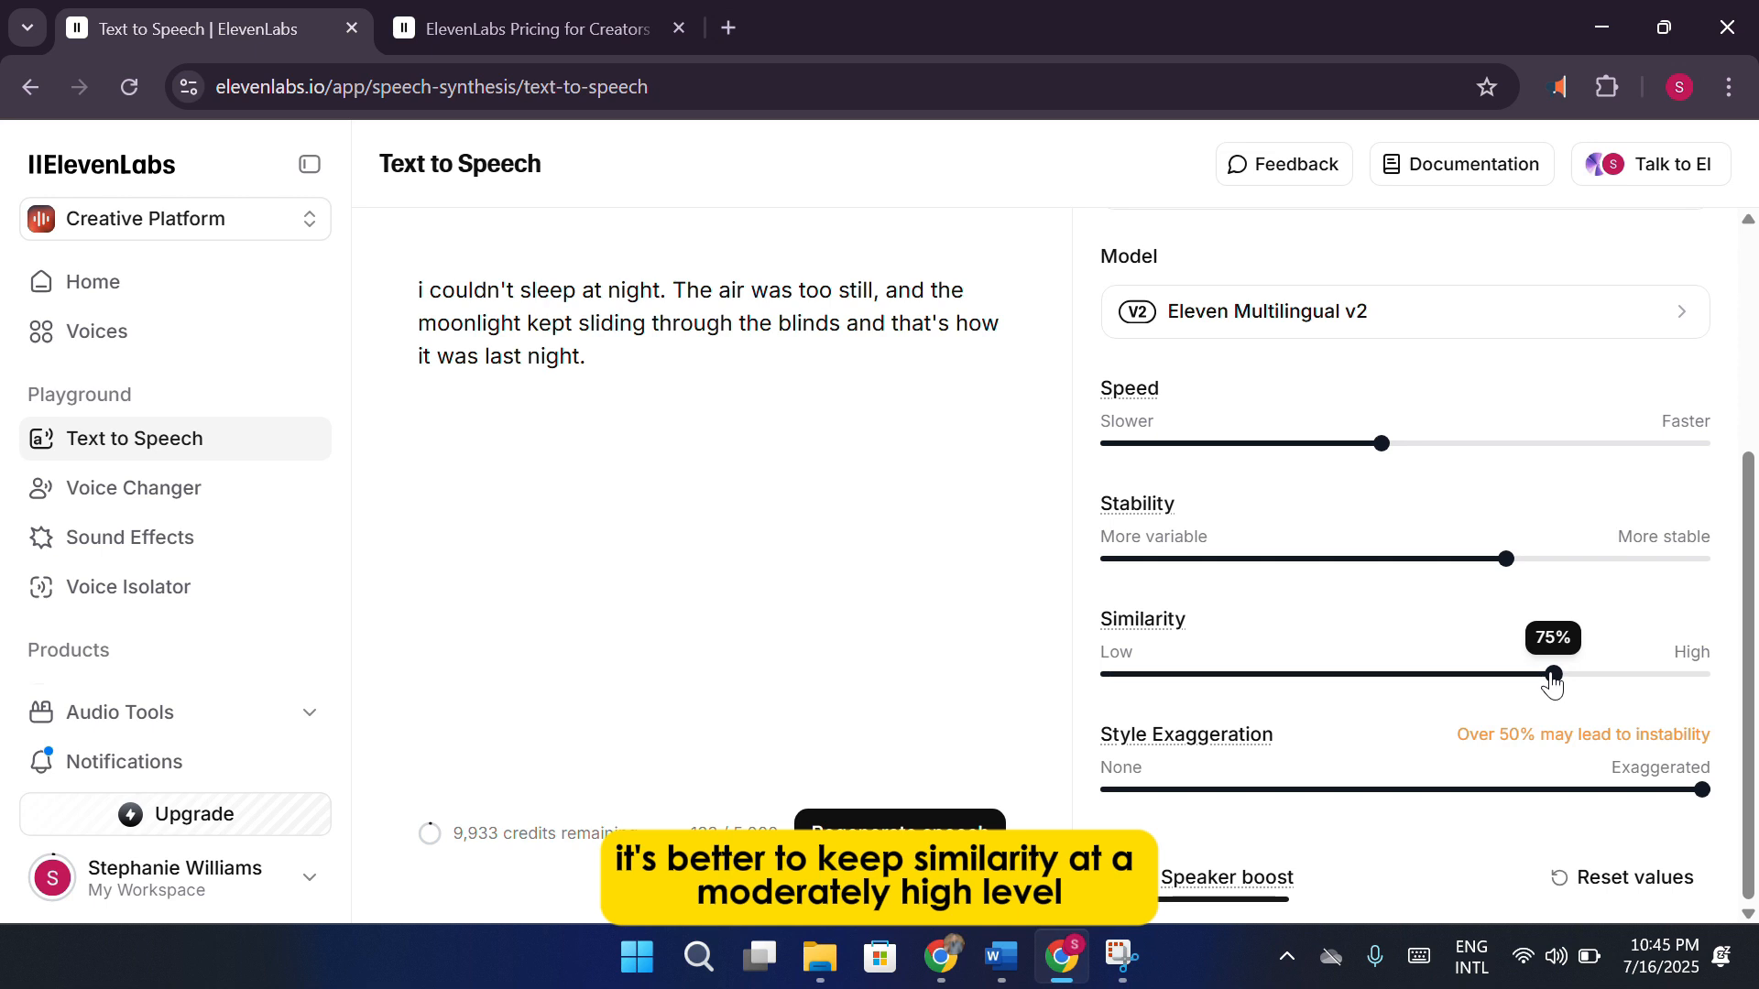
{"action": "left_click_drag", "start_coordinate": [1552, 675], "coordinate": [1465, 676]}
{"action": "left_click_drag", "start_coordinate": [1699, 790], "coordinate": [1099, 756]}
{"action": "mouse_move", "coordinate": [1252, 744]}
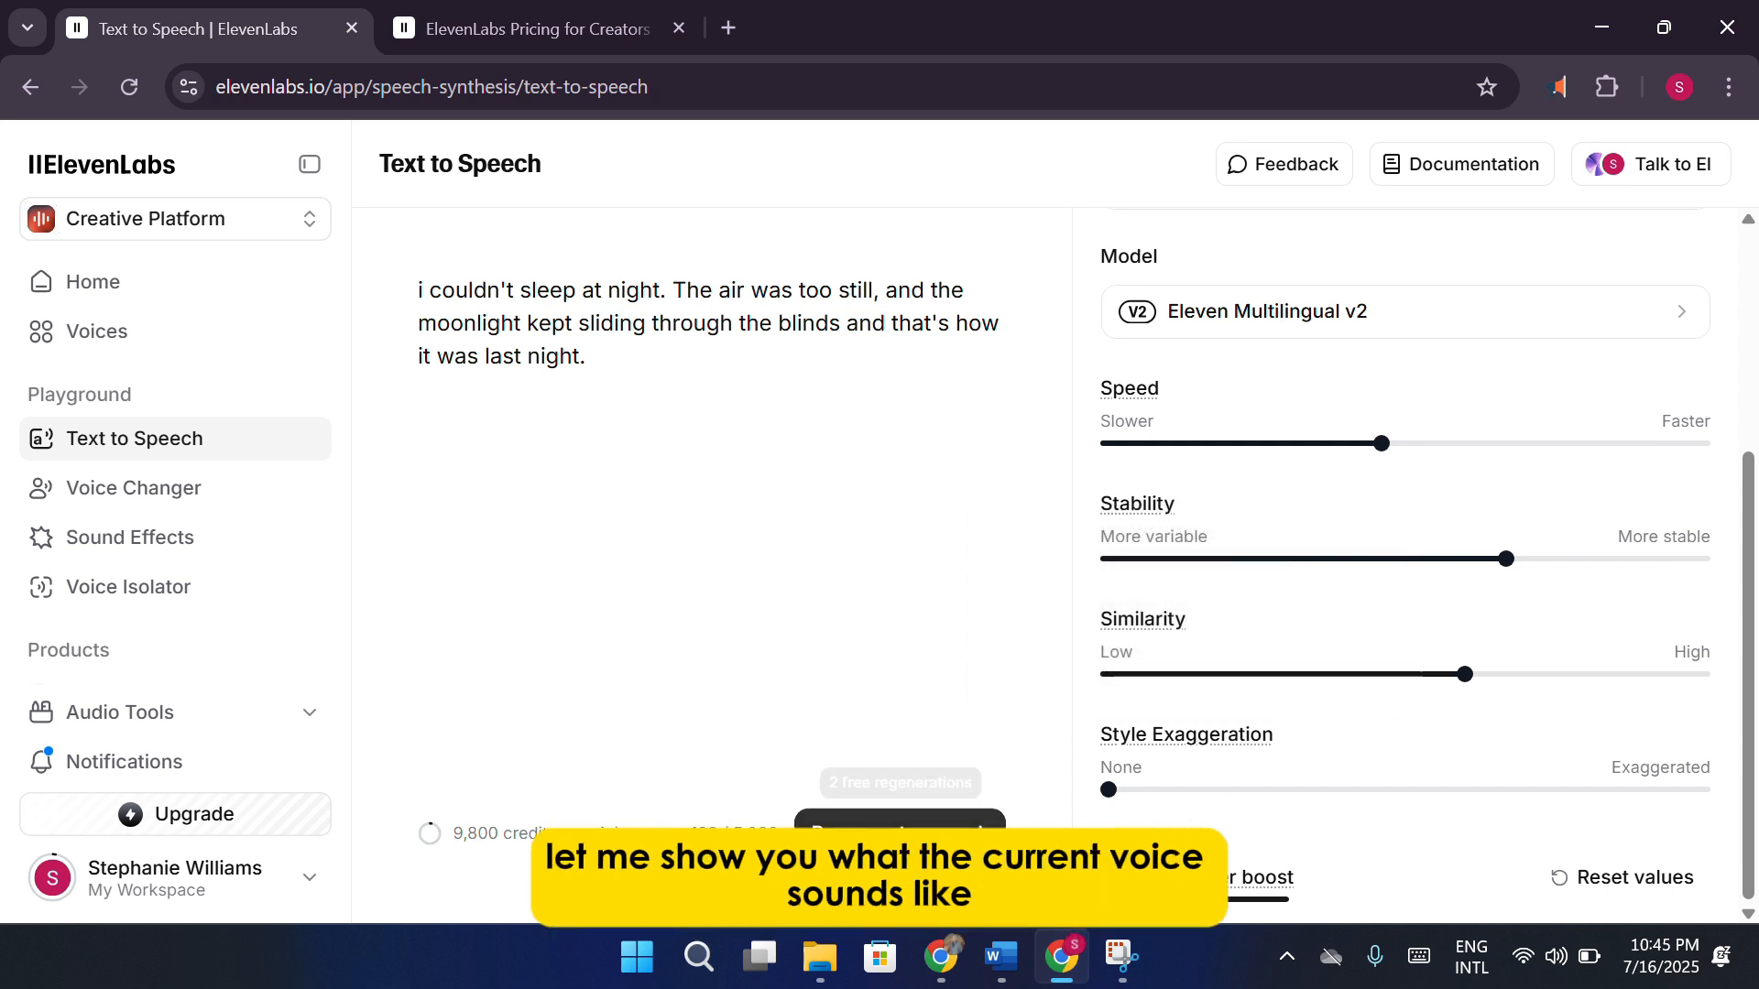
{"action": "left_click", "coordinate": [900, 834]}
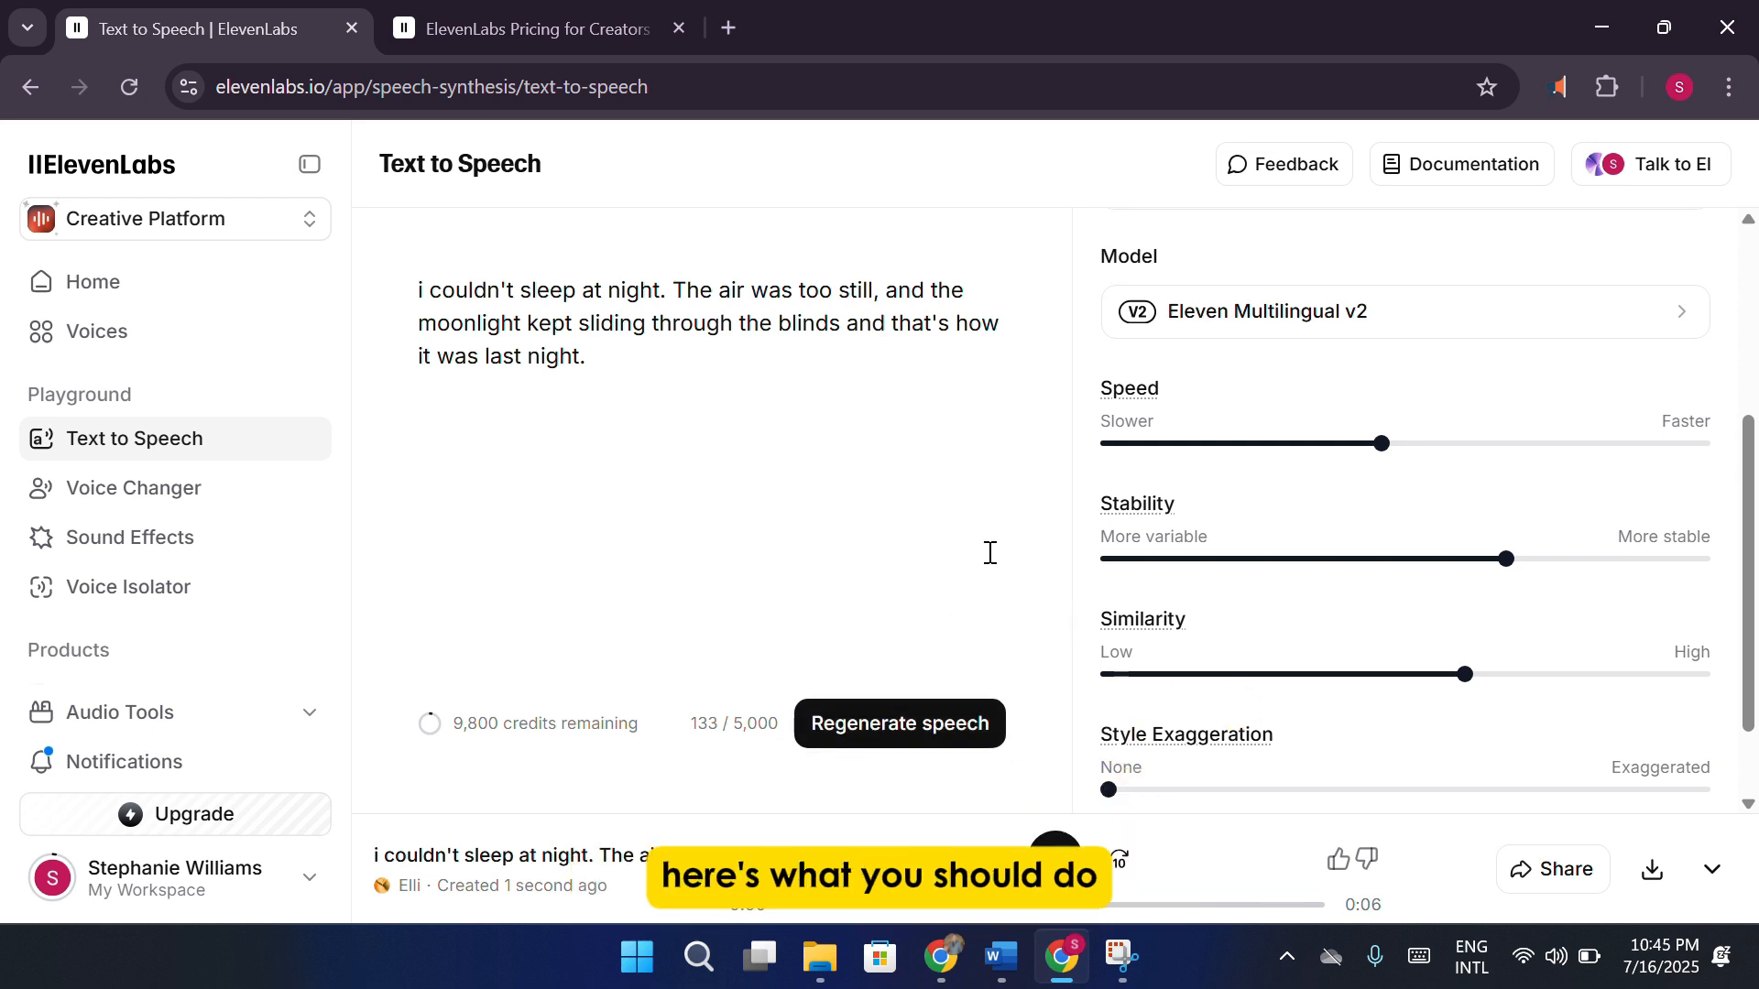
Raise the similarity to a high level and lower the stability to about a third of its range.
{"action": "scroll", "coordinate": [1356, 710], "scroll_direction": "down", "scroll_amount": 2}
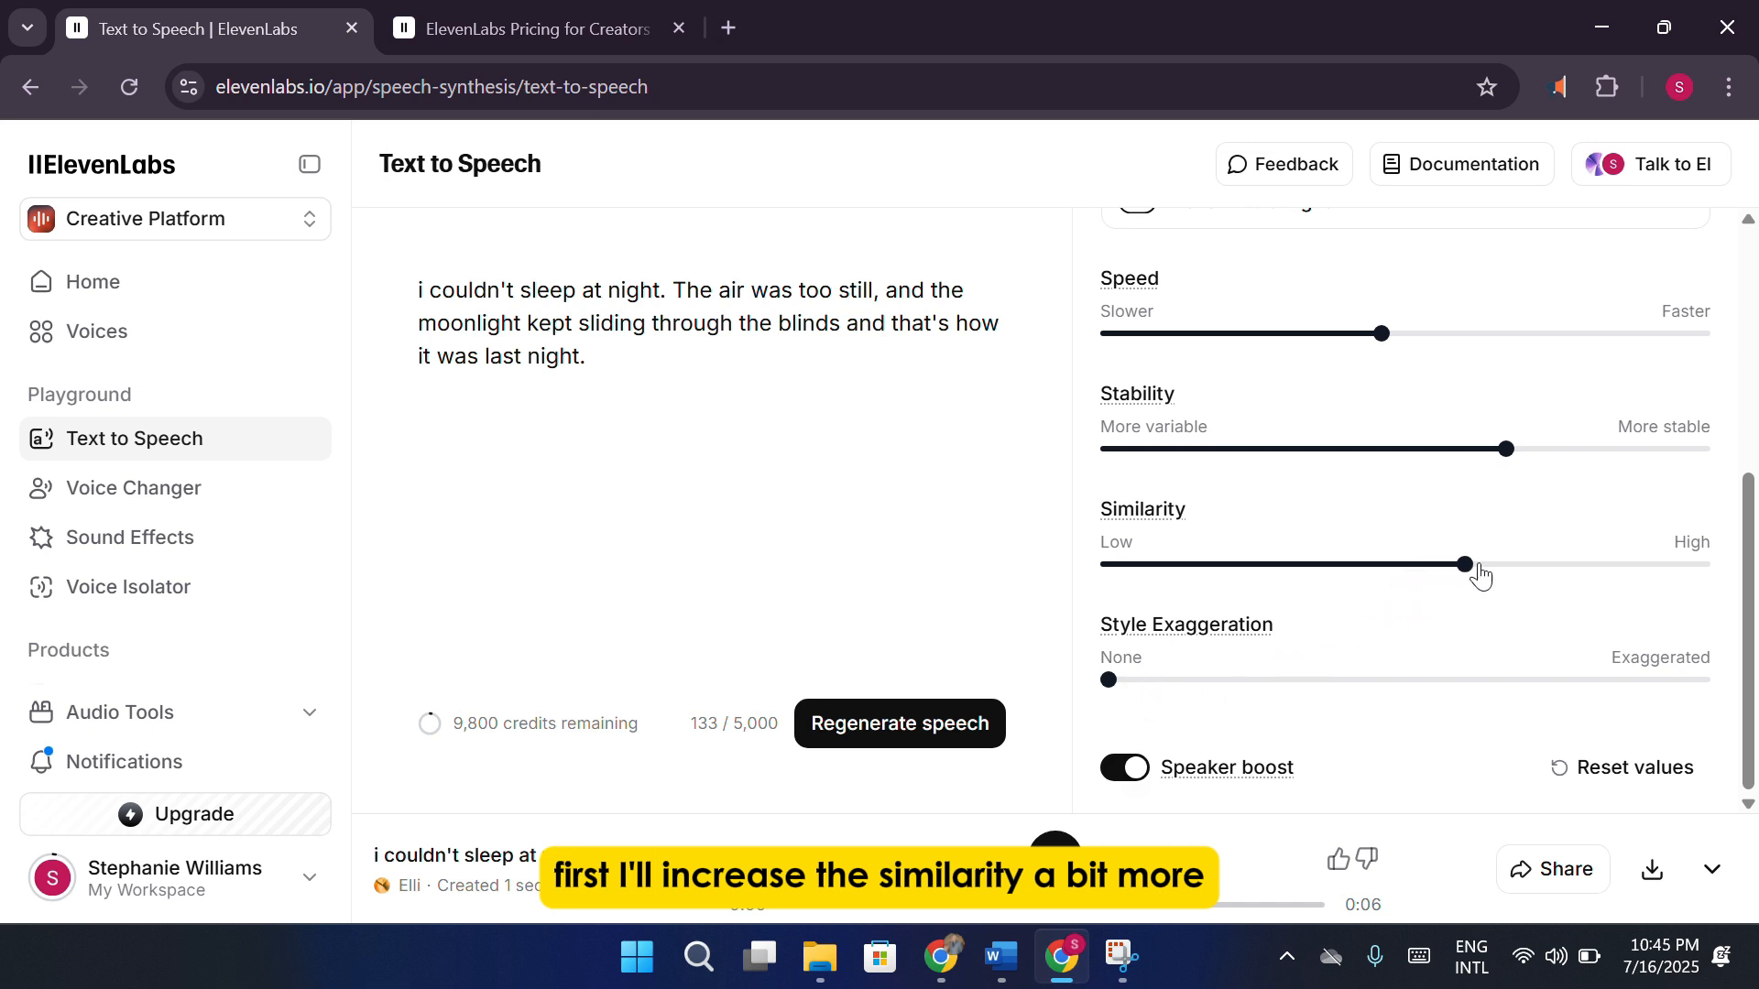
{"action": "mouse_move", "coordinate": [1468, 576]}
{"action": "left_click_drag", "start_coordinate": [1467, 573], "coordinate": [1591, 569]}
{"action": "mouse_move", "coordinate": [1503, 452]}
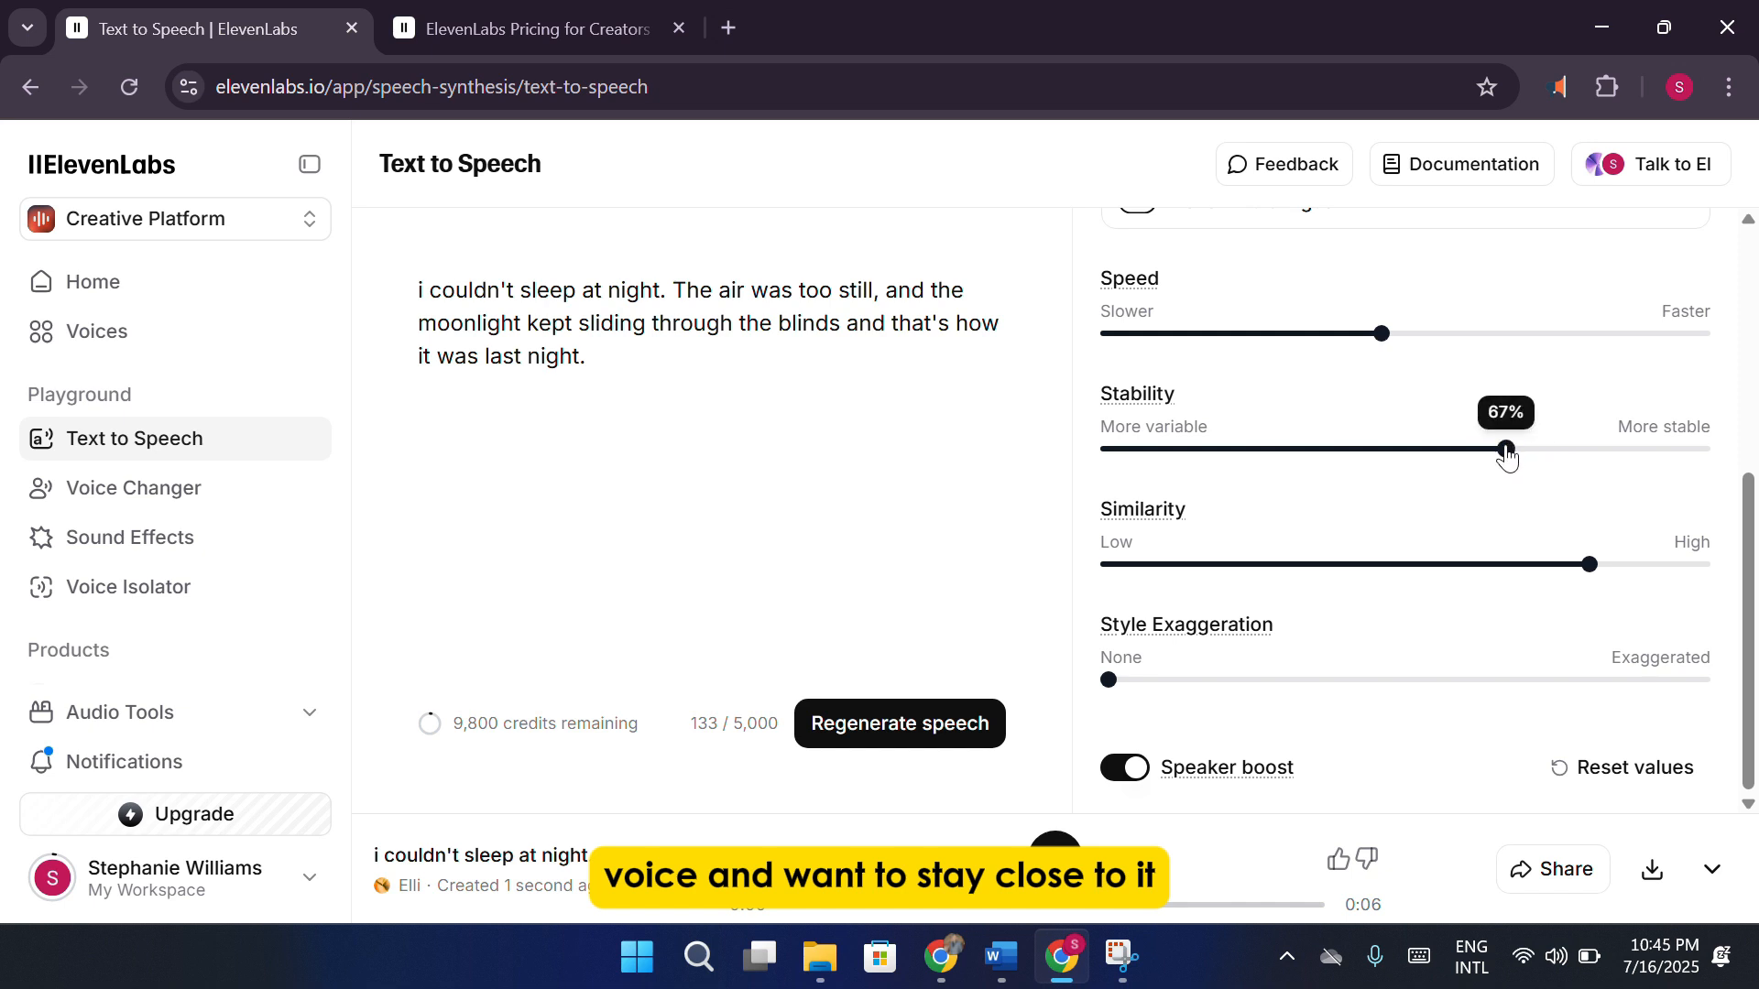
{"action": "left_click_drag", "start_coordinate": [1503, 460], "coordinate": [1299, 453]}
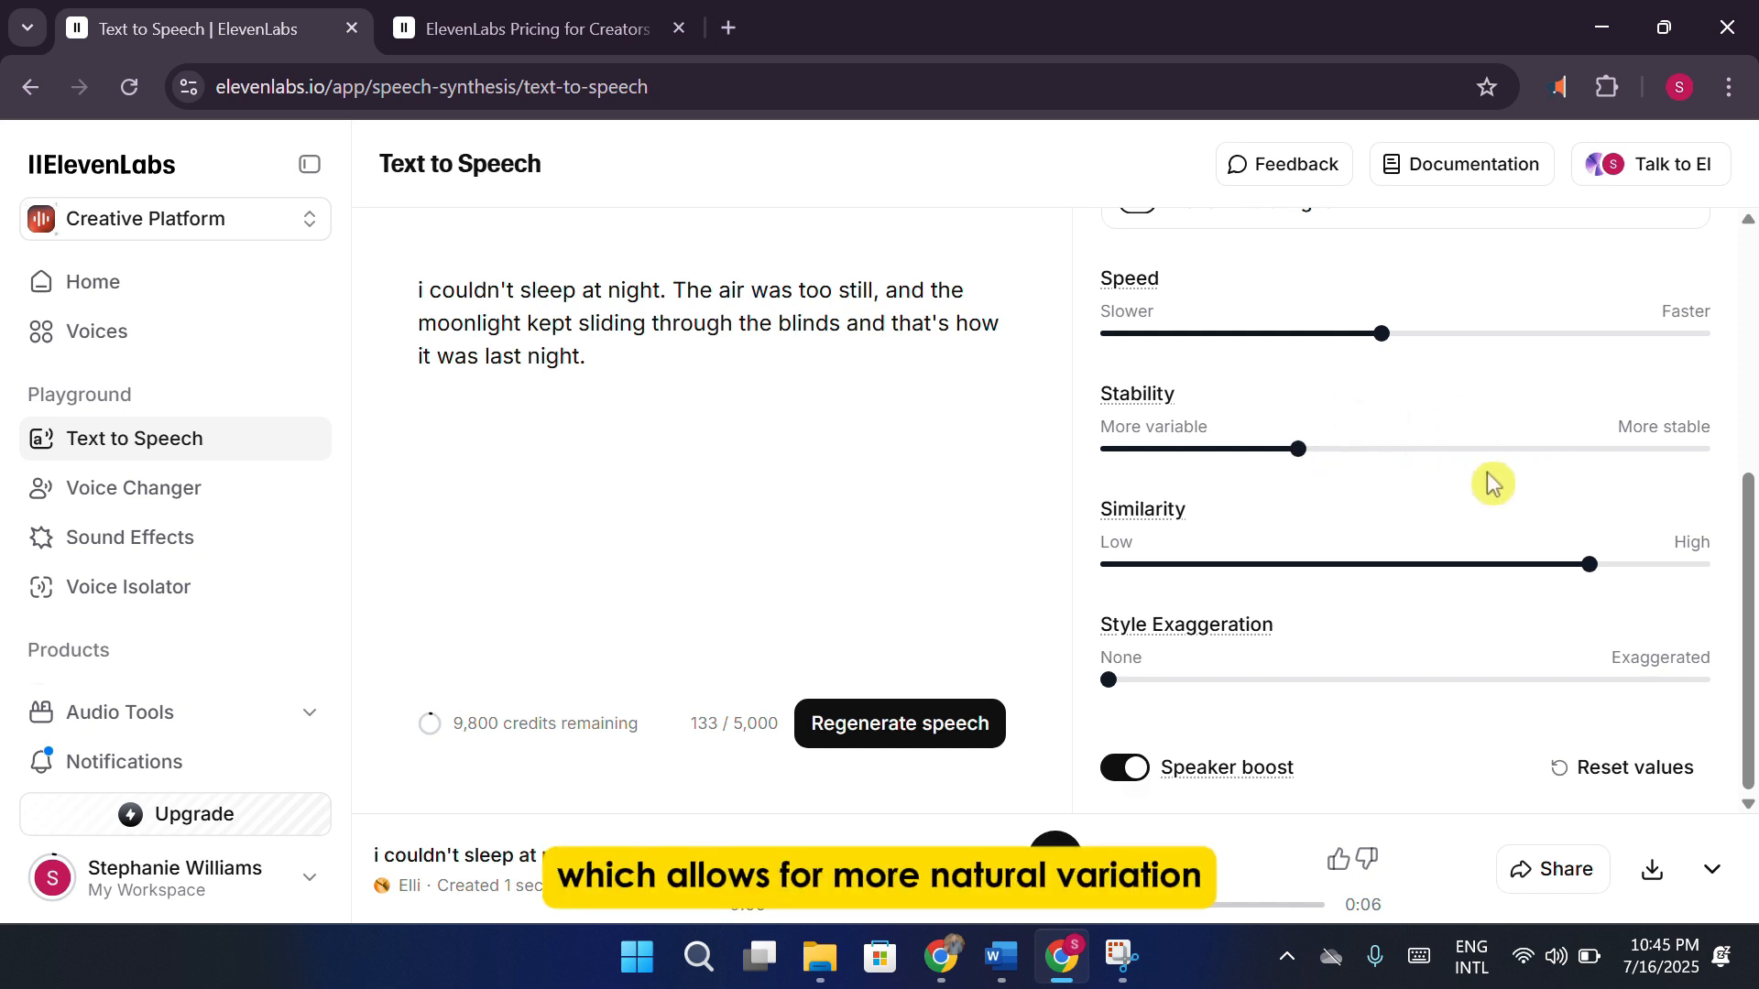
Increase the speed to roughly three quarters of its range, maximize style exaggeration and play the speech.
{"action": "left_click_drag", "start_coordinate": [1382, 345], "coordinate": [1408, 349]}
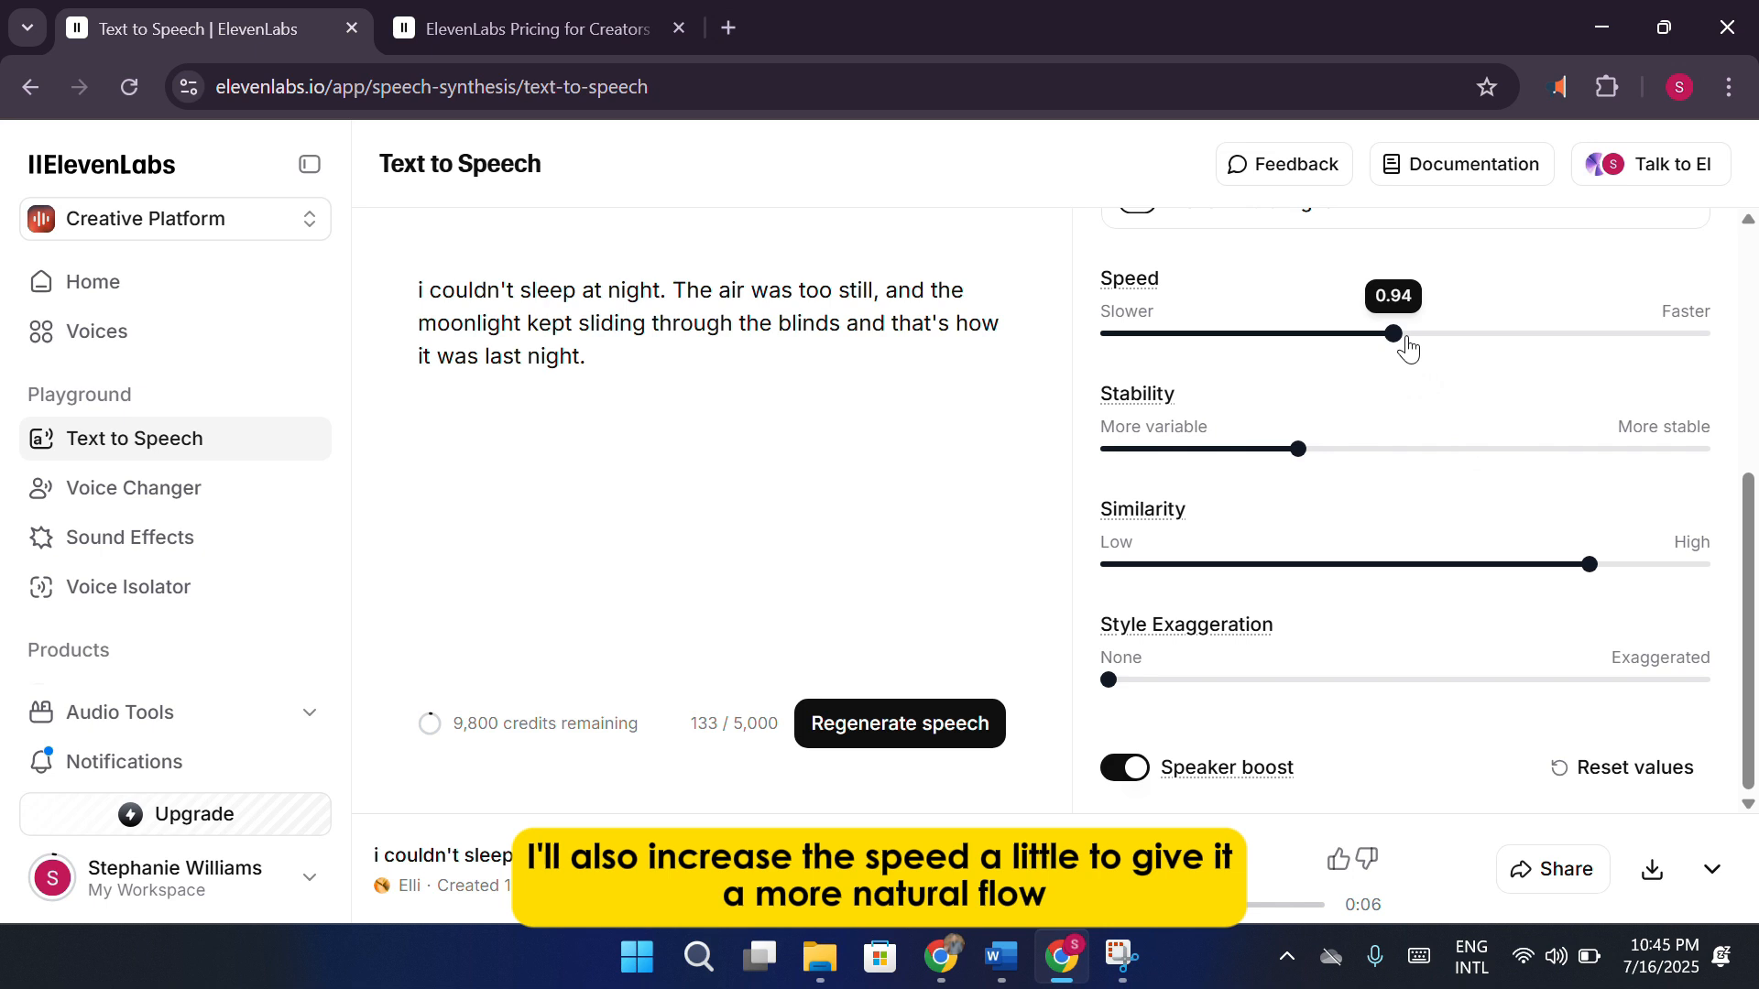
{"action": "left_click_drag", "start_coordinate": [1408, 349], "coordinate": [1539, 357]}
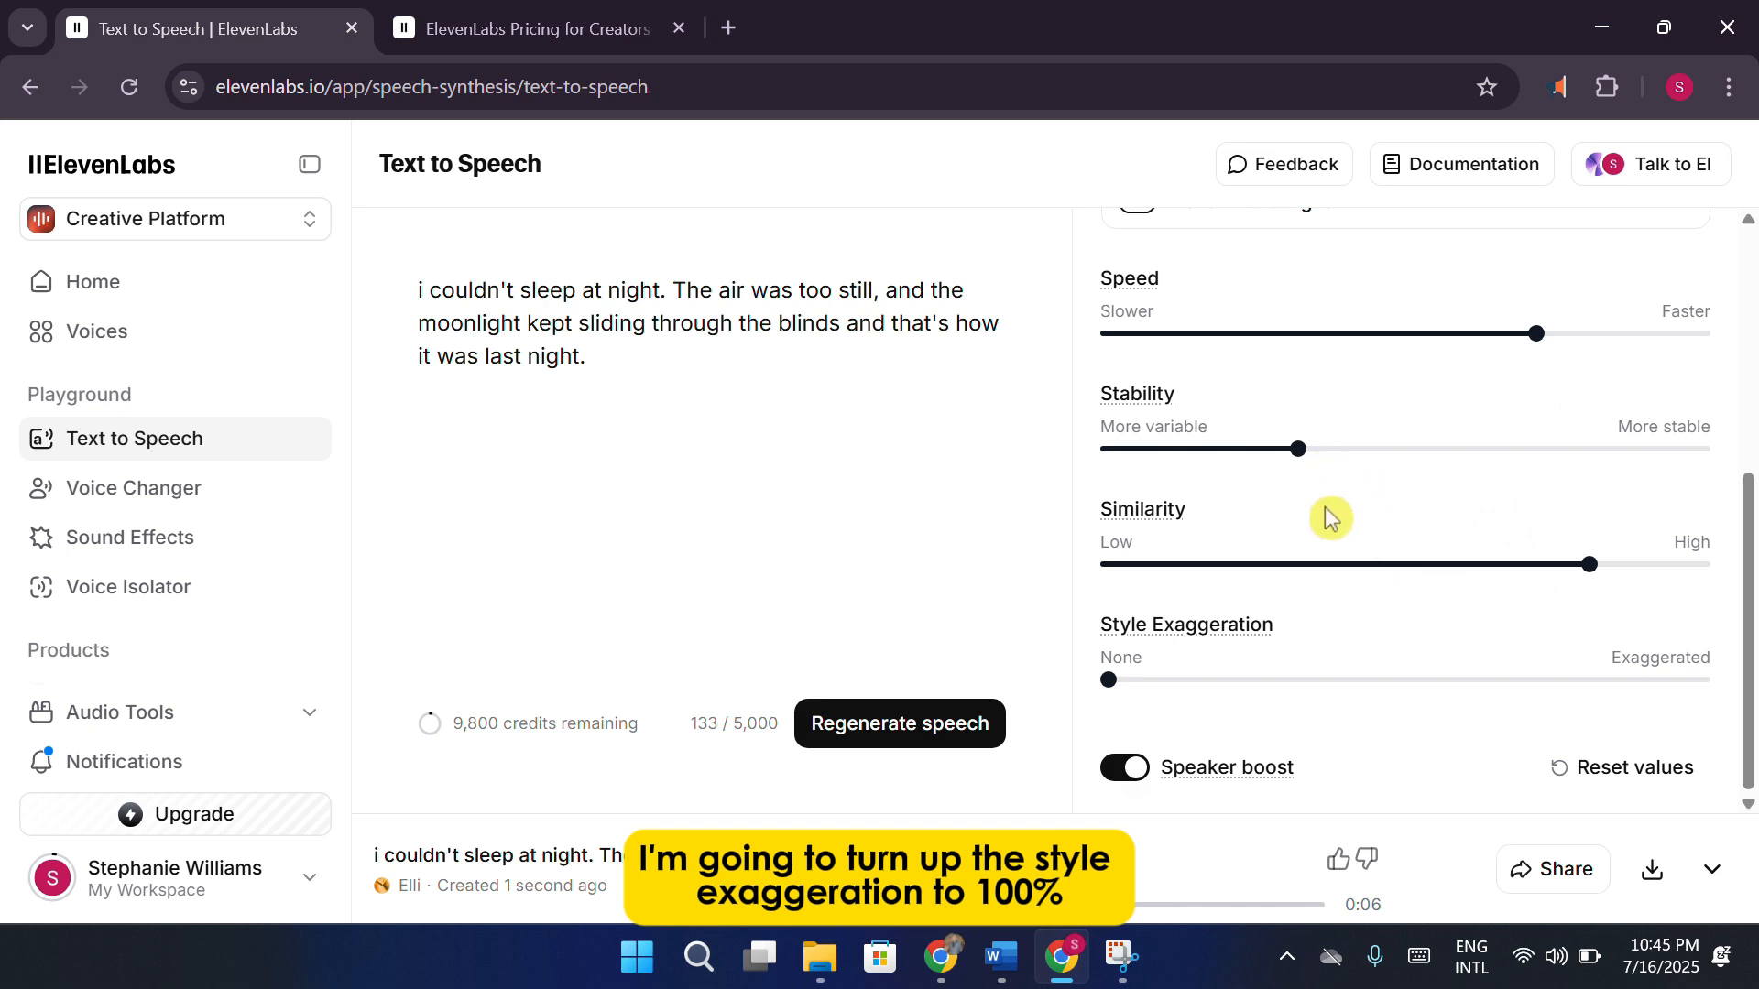
{"action": "left_click_drag", "start_coordinate": [1125, 683], "coordinate": [1753, 659]}
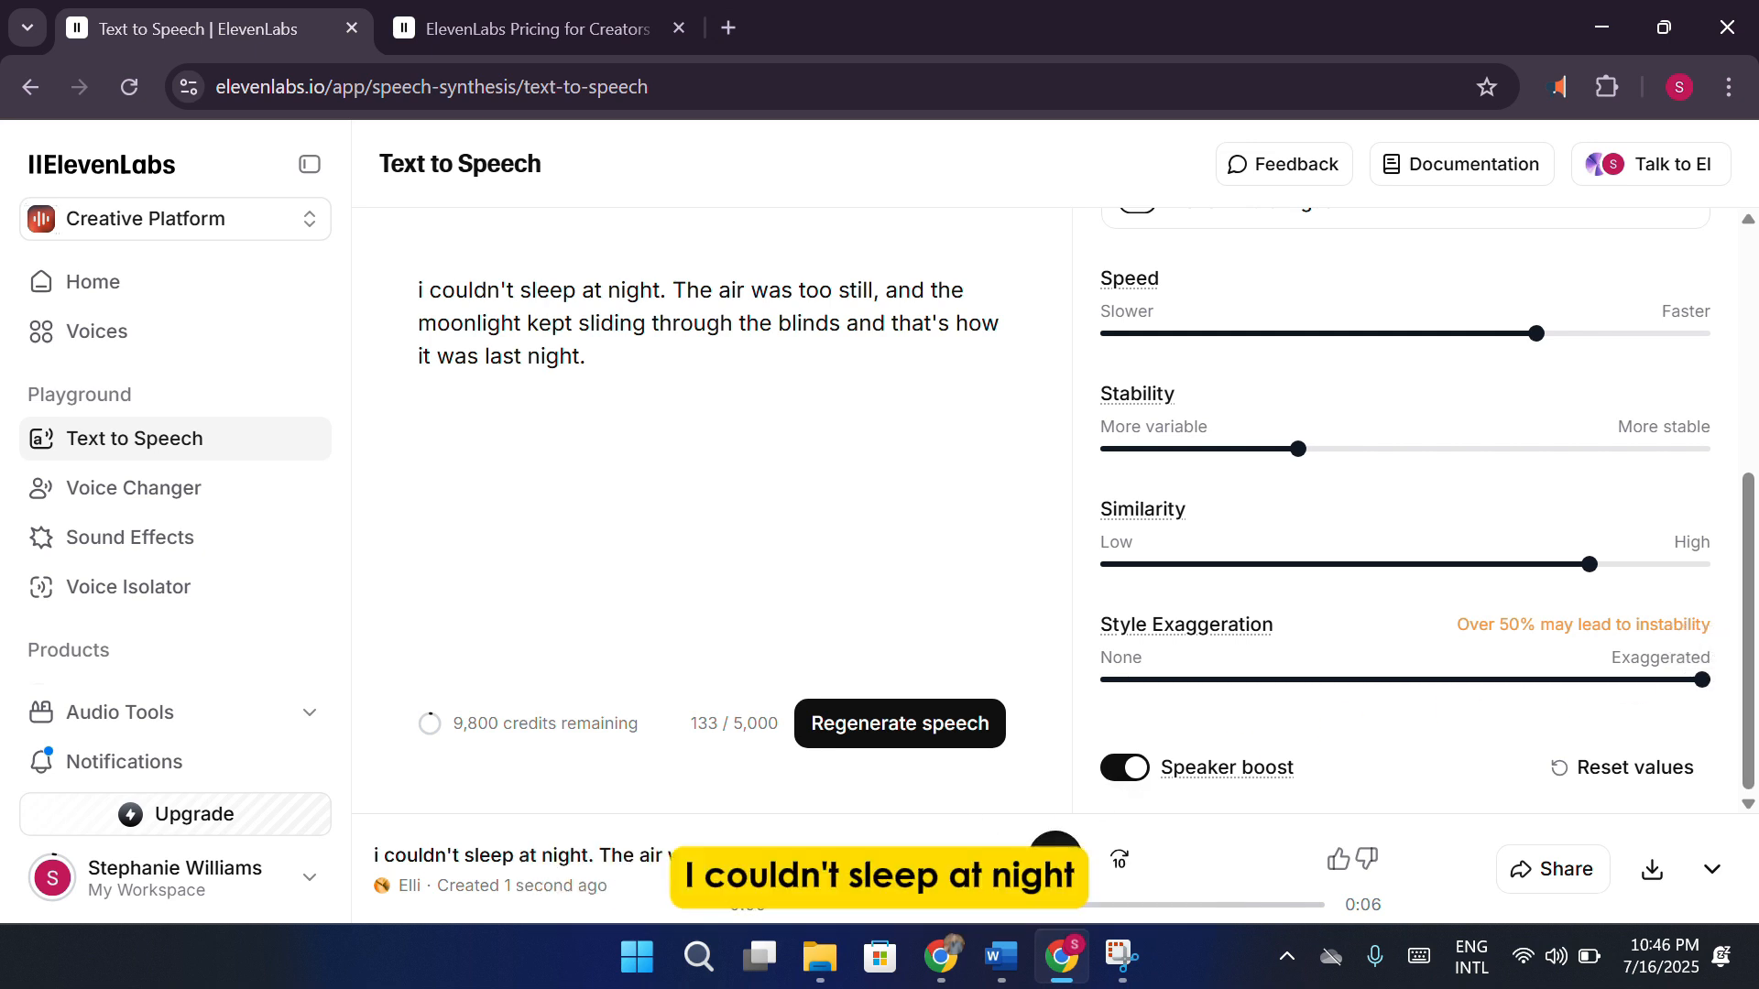
{"action": "left_click", "coordinate": [1056, 854]}
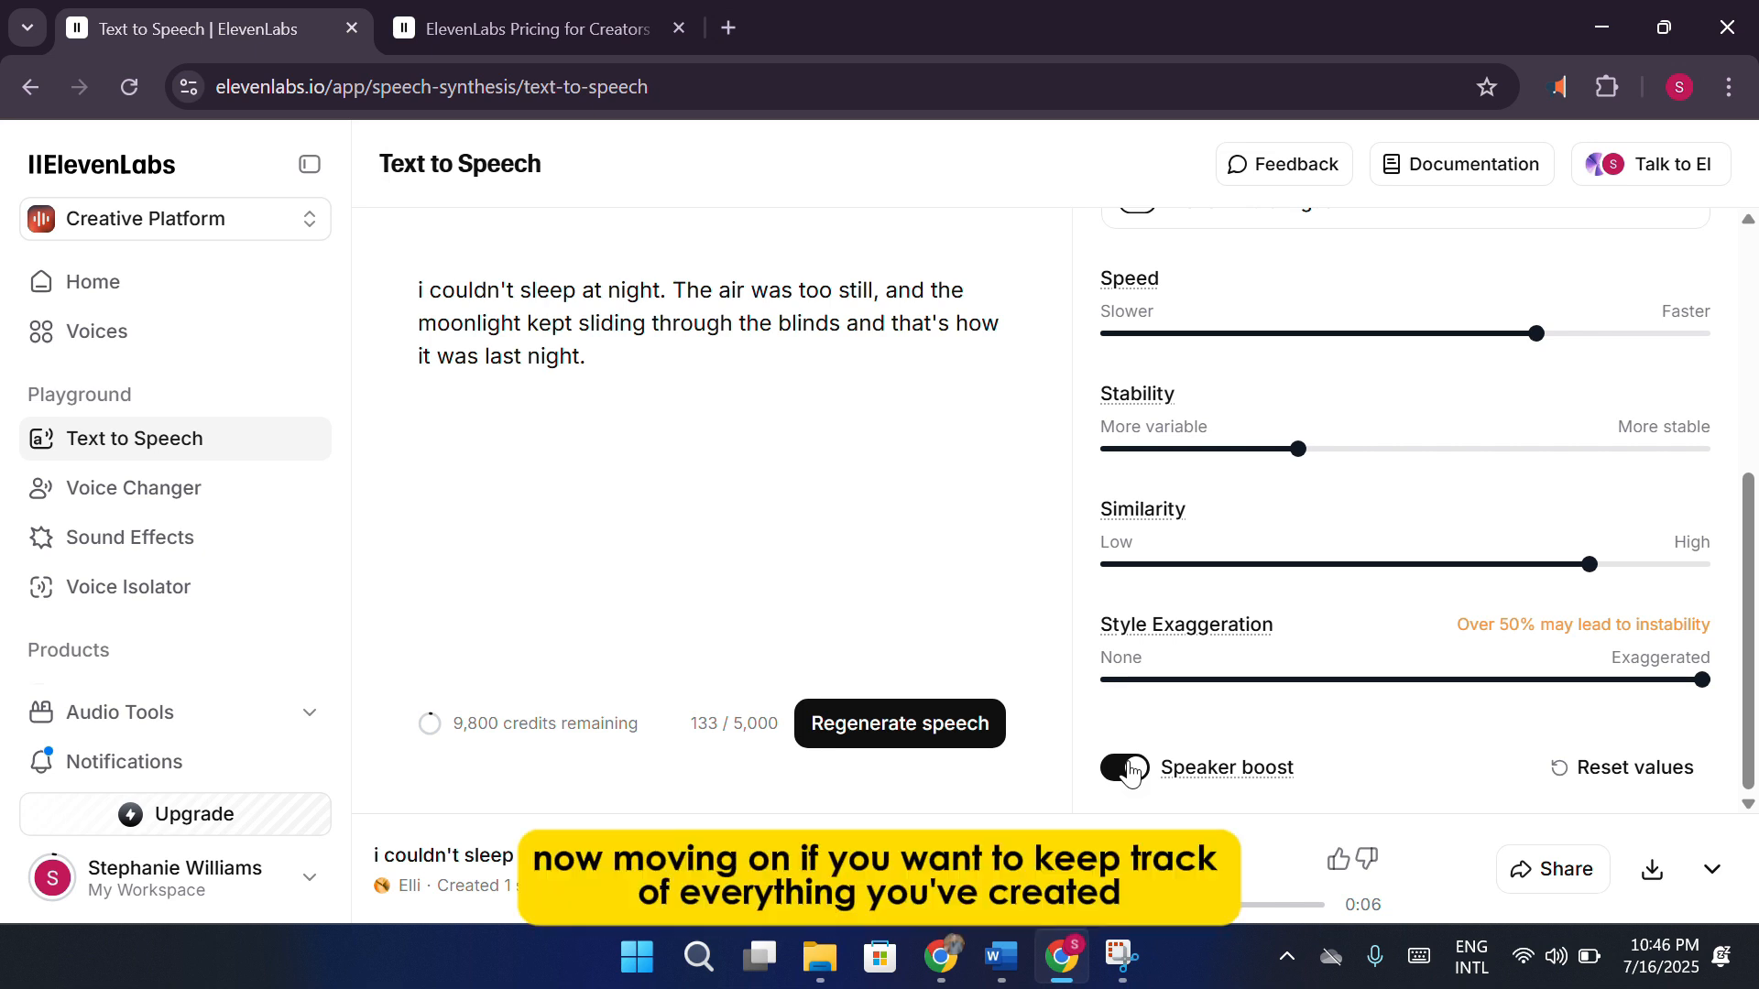
View the history of generated speech clips and return to the voice settings.
{"action": "scroll", "coordinate": [1382, 617], "scroll_direction": "up", "scroll_amount": 5}
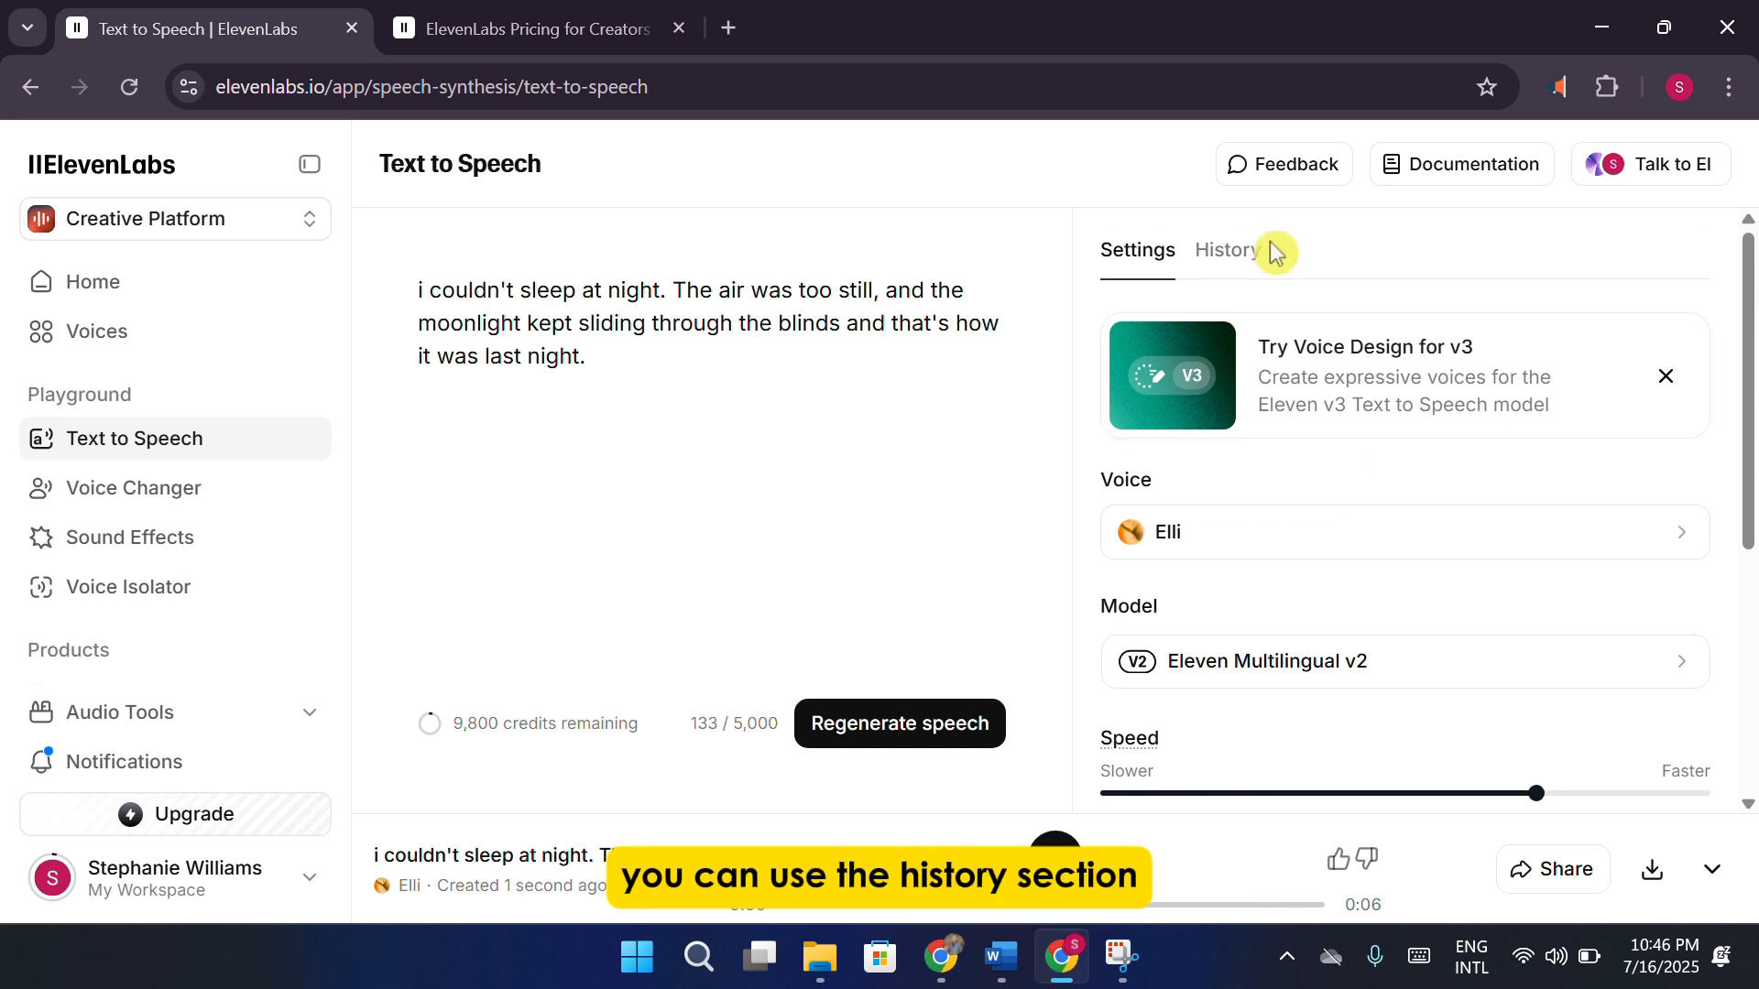
{"action": "left_click", "coordinate": [1237, 249]}
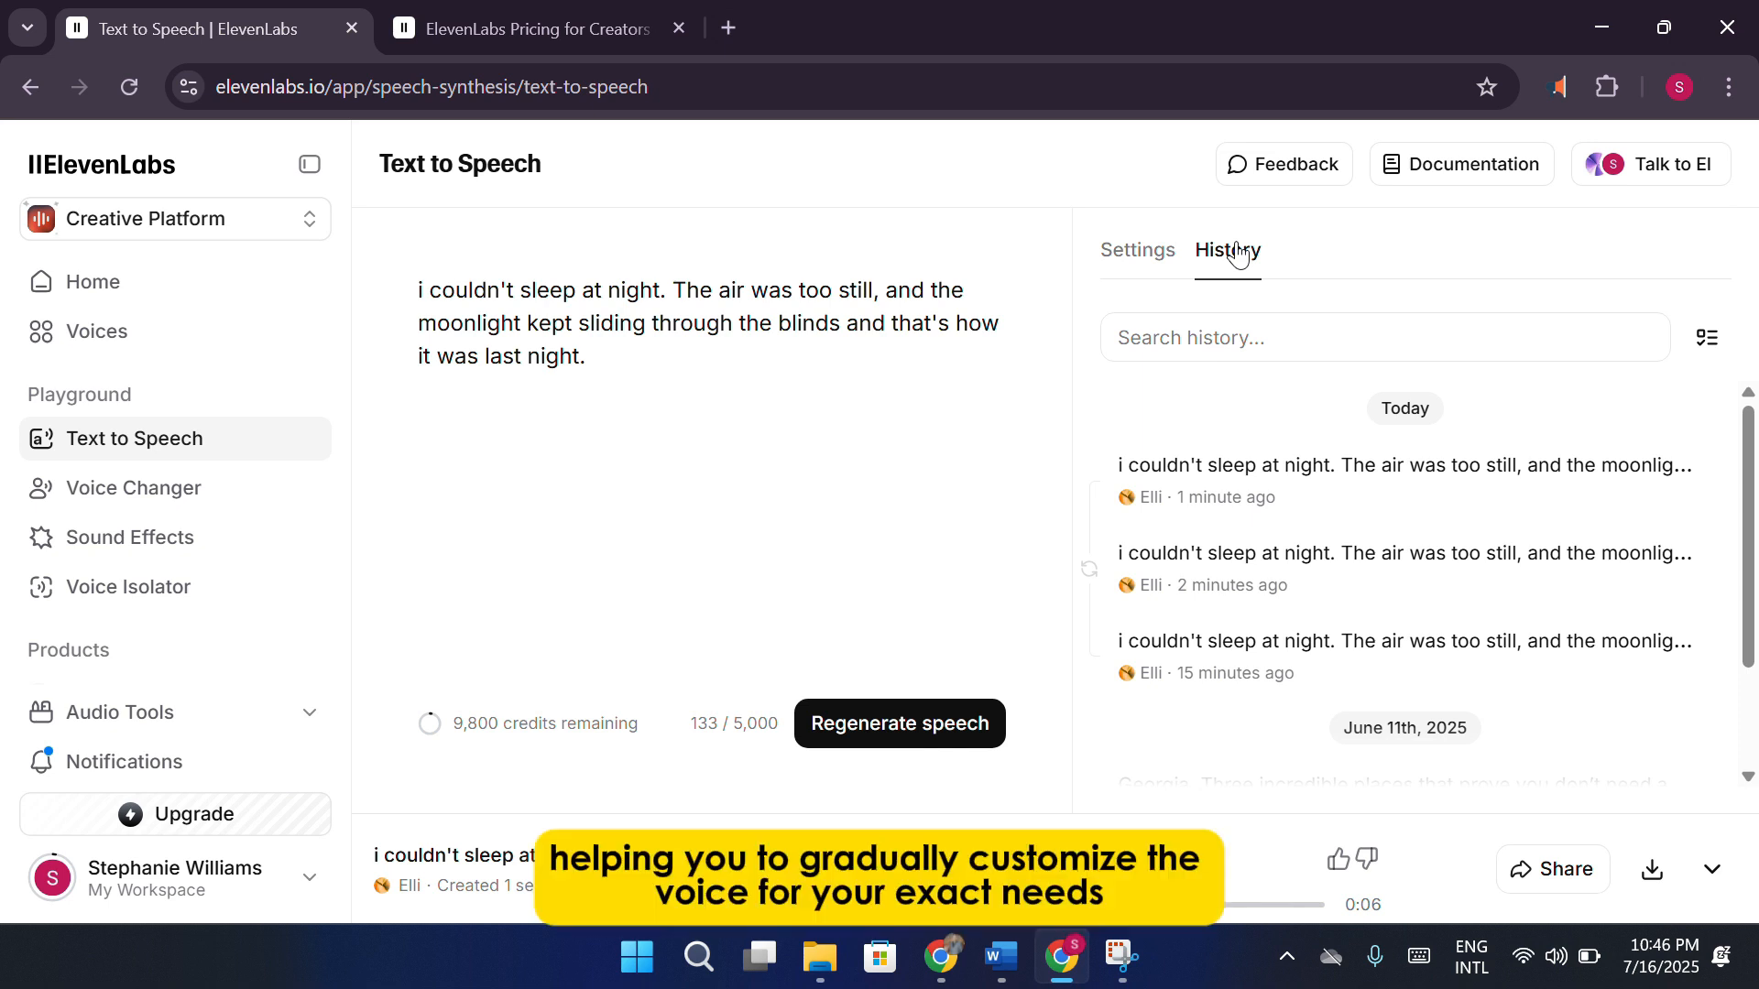
{"action": "left_click", "coordinate": [1164, 265]}
Switch the speech model from Eleven Multilingual v2 to Eleven Flash v2.
{"action": "scroll", "coordinate": [1338, 339], "scroll_direction": "down", "scroll_amount": 4}
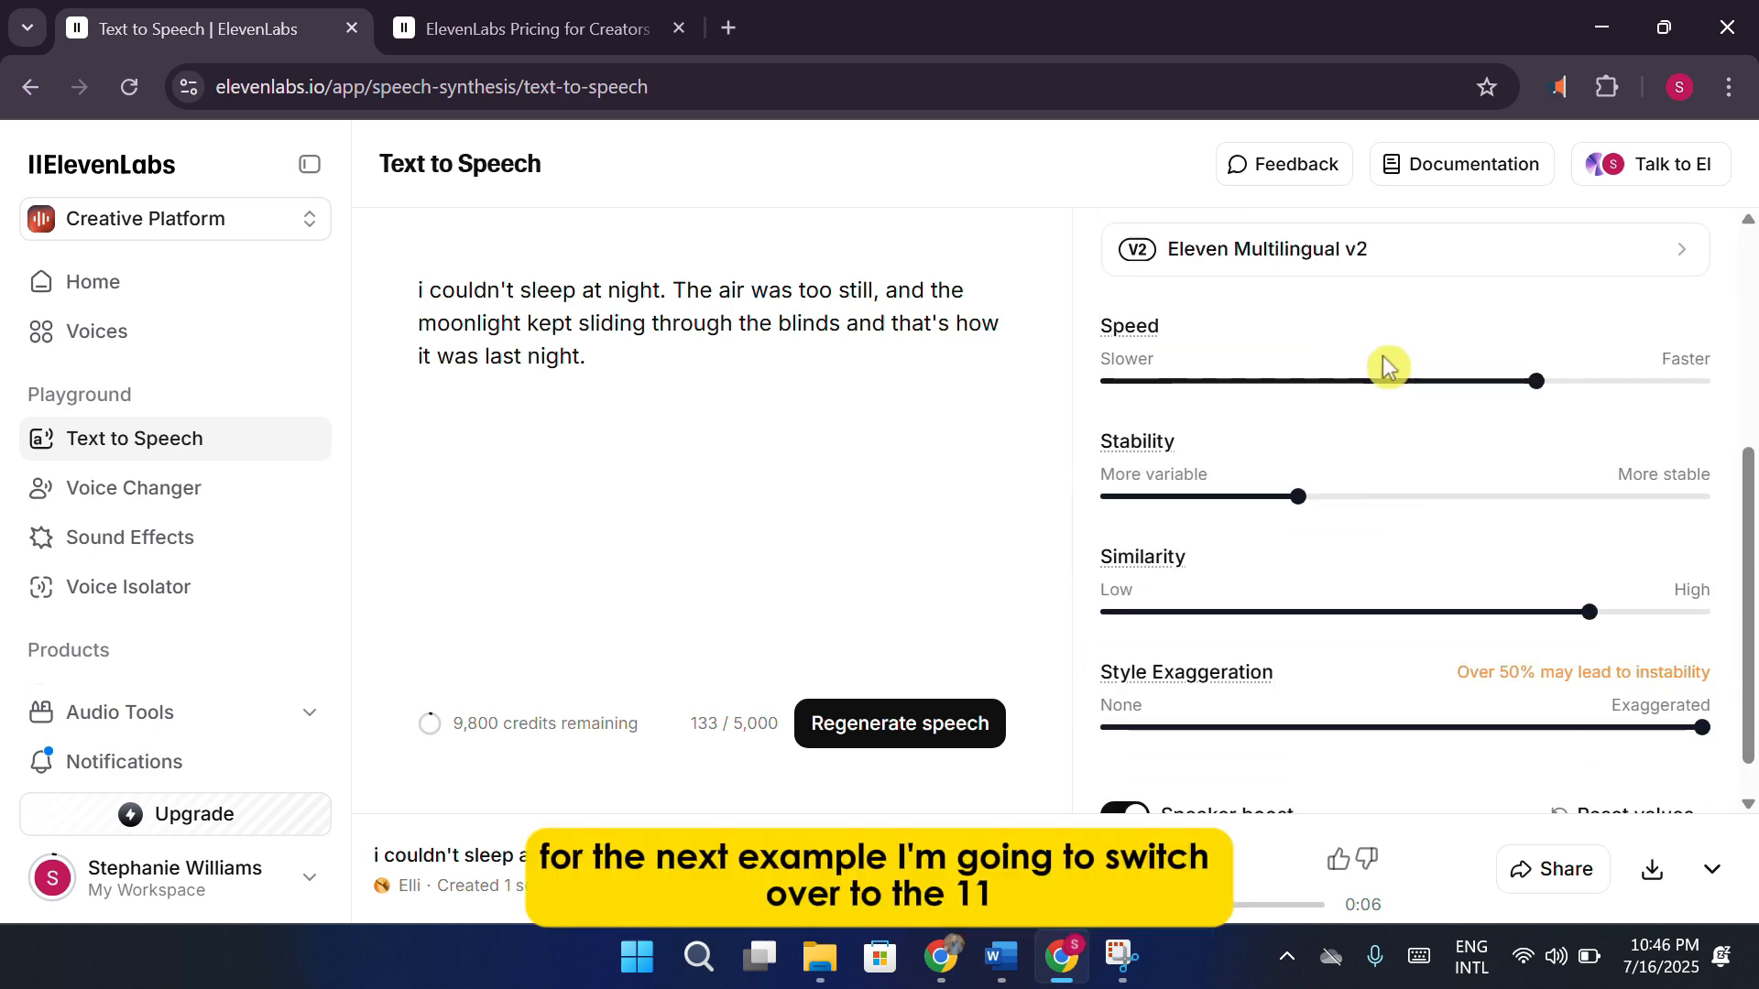
{"action": "scroll", "coordinate": [1390, 367], "scroll_direction": "up", "scroll_amount": 4}
{"action": "left_click", "coordinate": [1447, 379]}
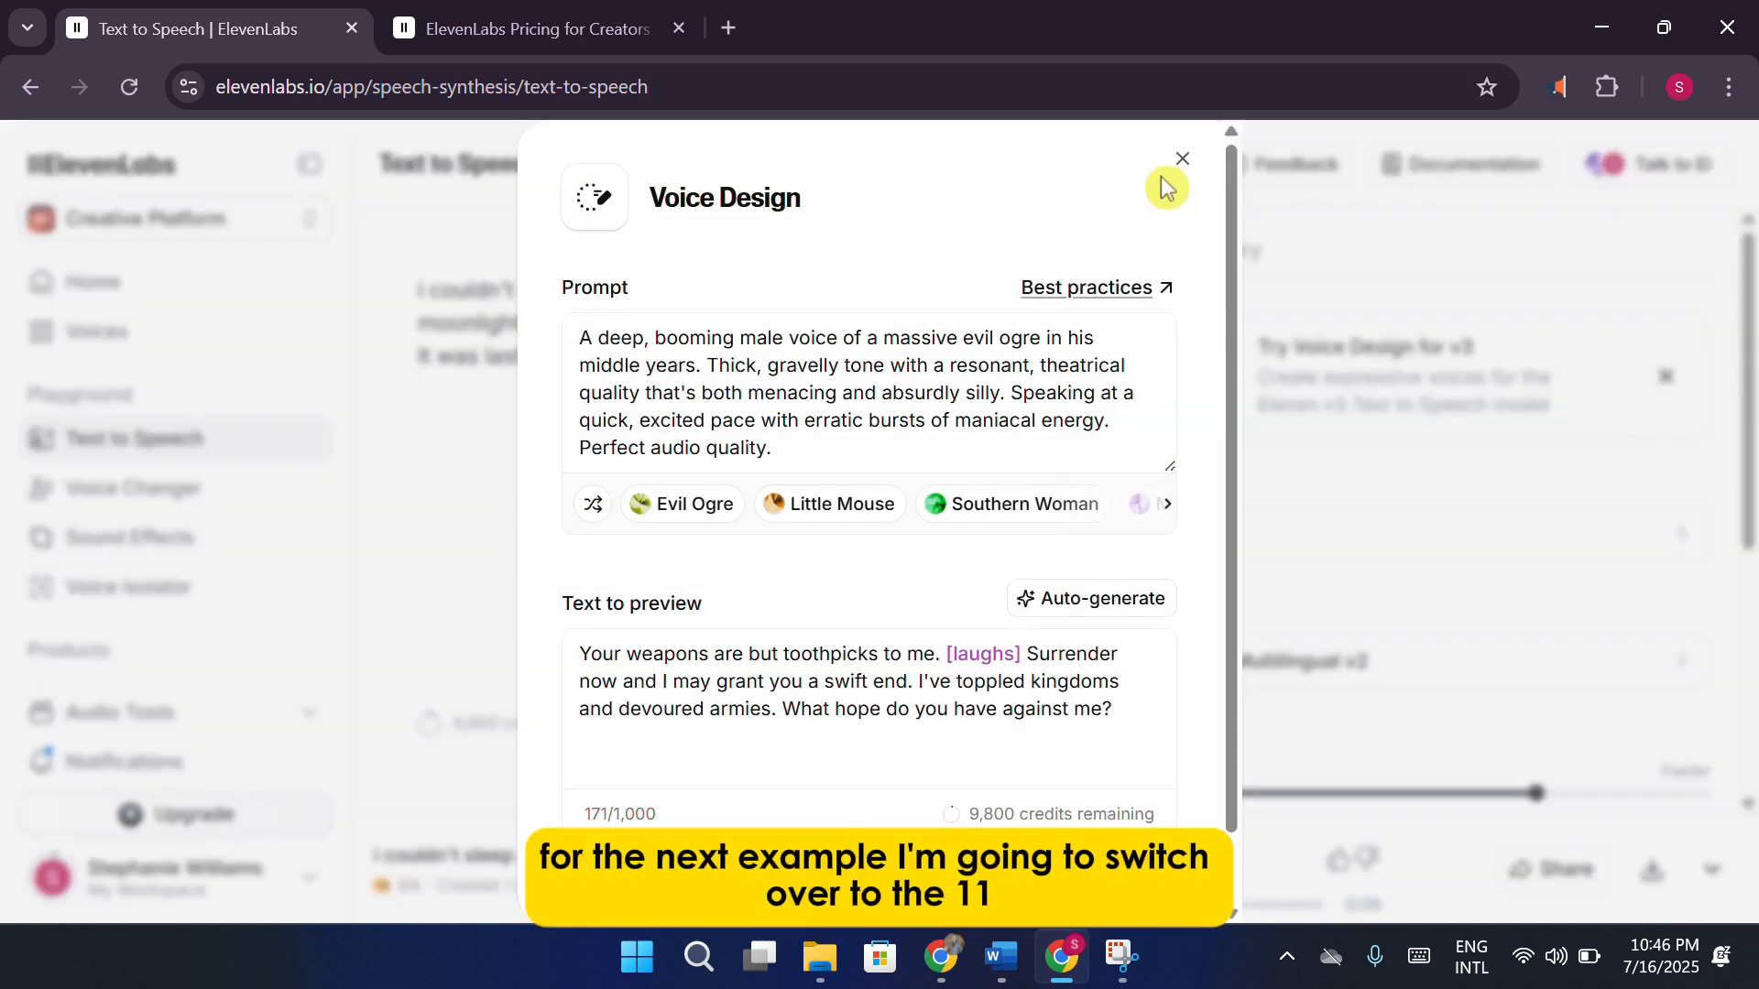
{"action": "left_click", "coordinate": [1184, 160]}
{"action": "scroll", "coordinate": [1437, 505], "scroll_direction": "down", "scroll_amount": 1}
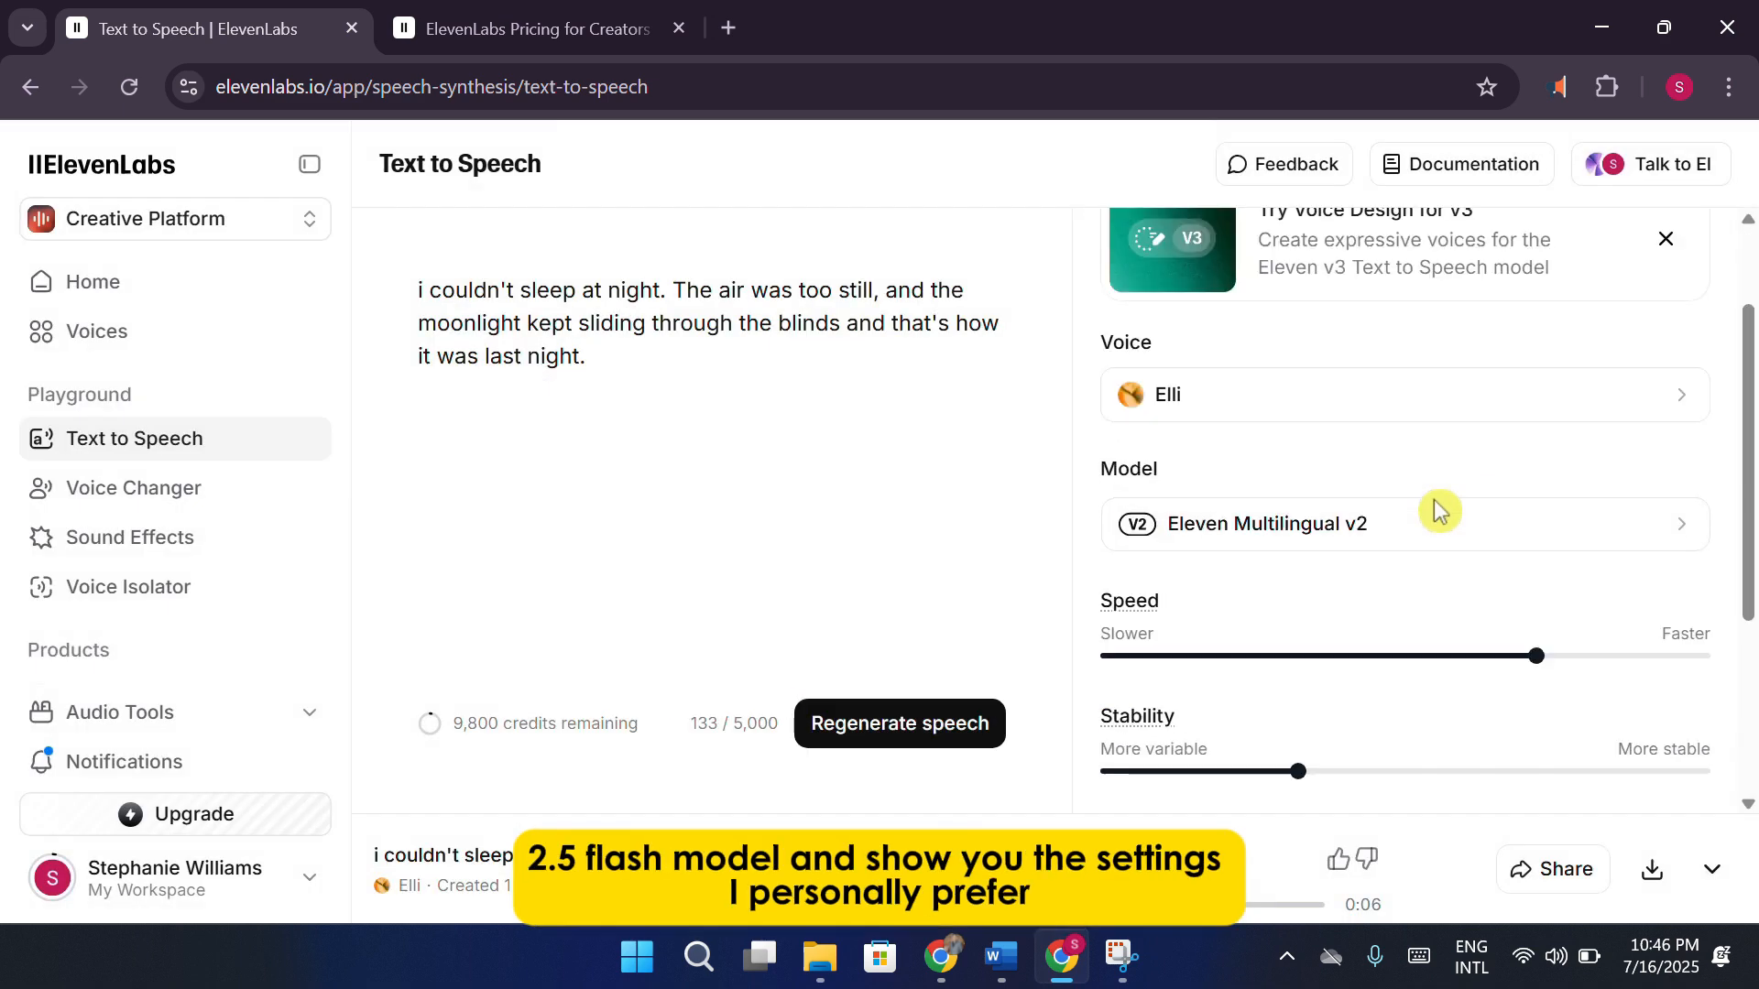
{"action": "left_click", "coordinate": [1340, 536]}
{"action": "scroll", "coordinate": [1493, 549], "scroll_direction": "down", "scroll_amount": 10}
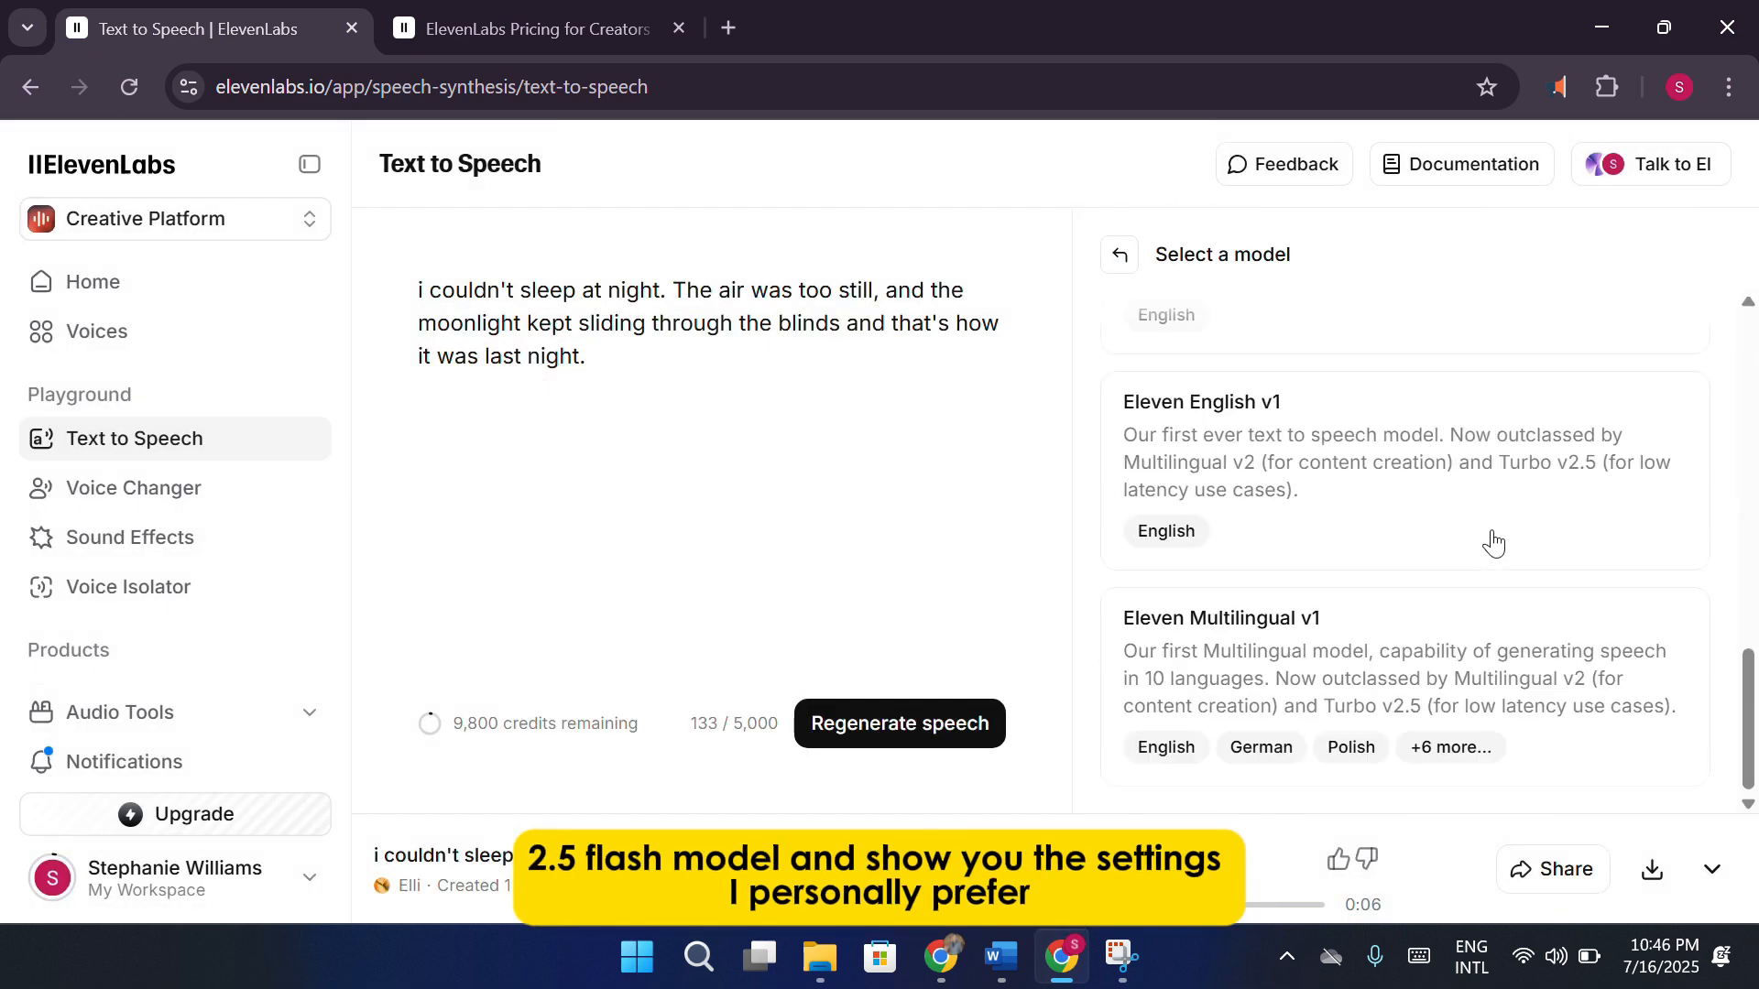
{"action": "scroll", "coordinate": [1338, 577], "scroll_direction": "up", "scroll_amount": 3}
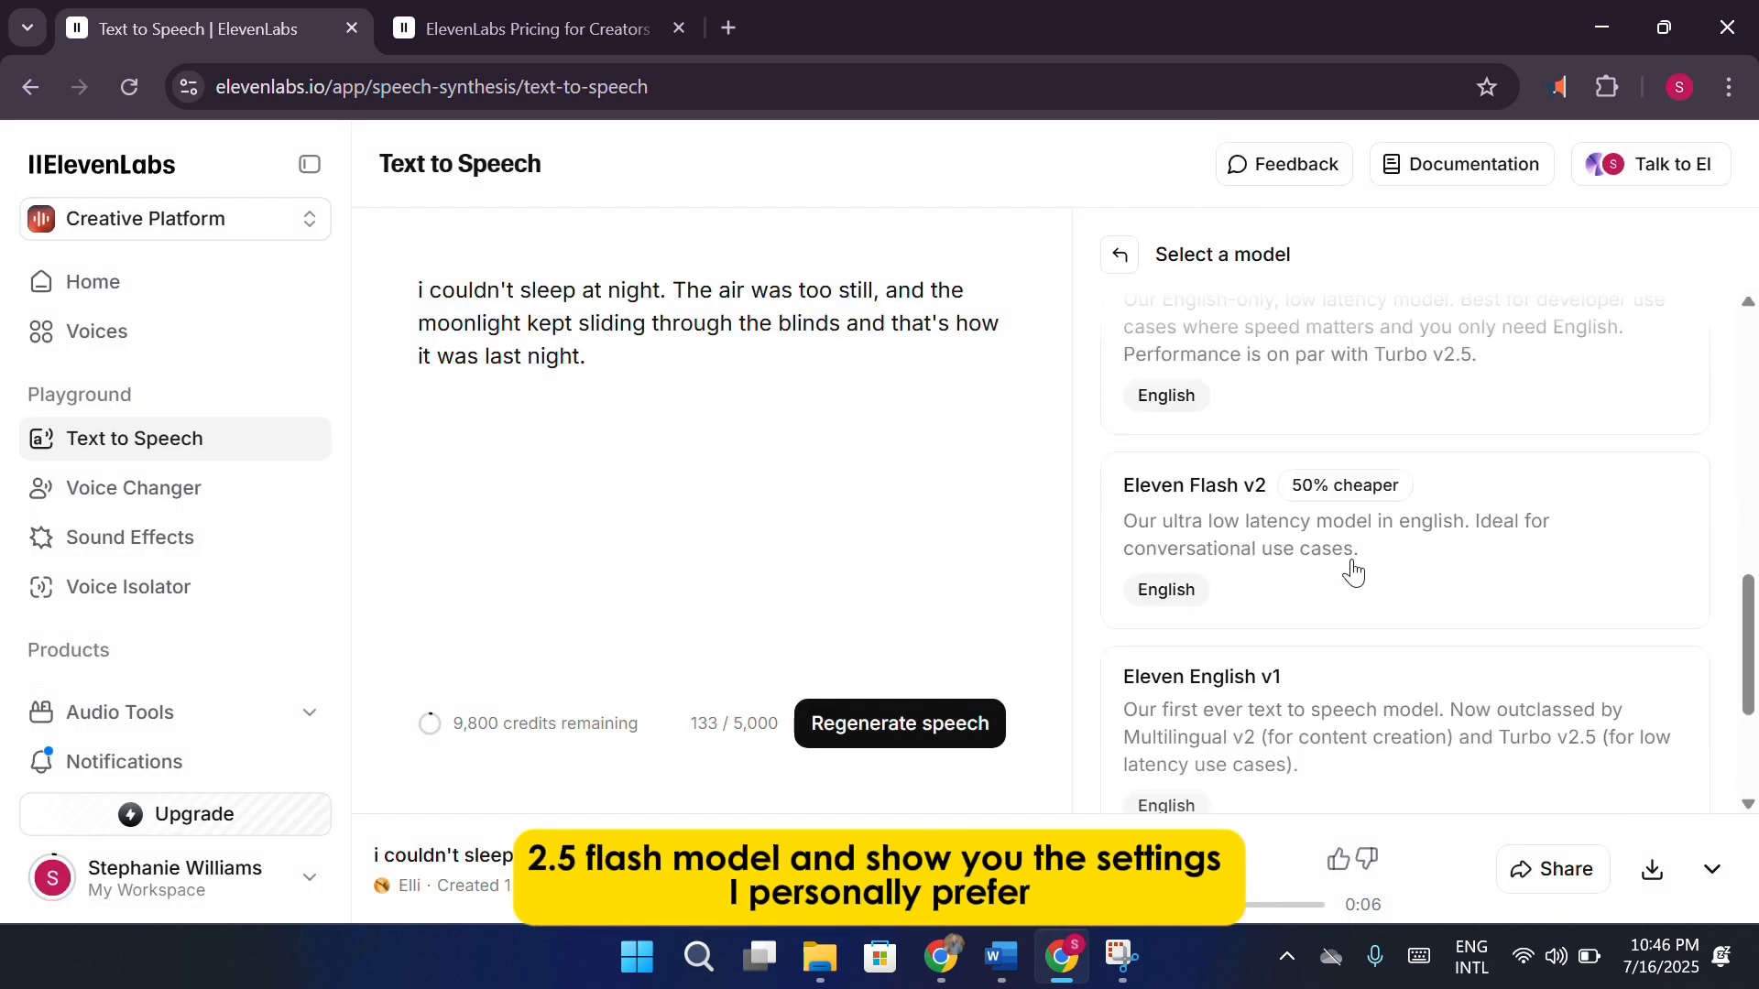
{"action": "left_click", "coordinate": [1266, 548]}
Set the similarity to 88% and lower the stability to just under 30%.
{"action": "scroll", "coordinate": [1393, 574], "scroll_direction": "down", "scroll_amount": 4}
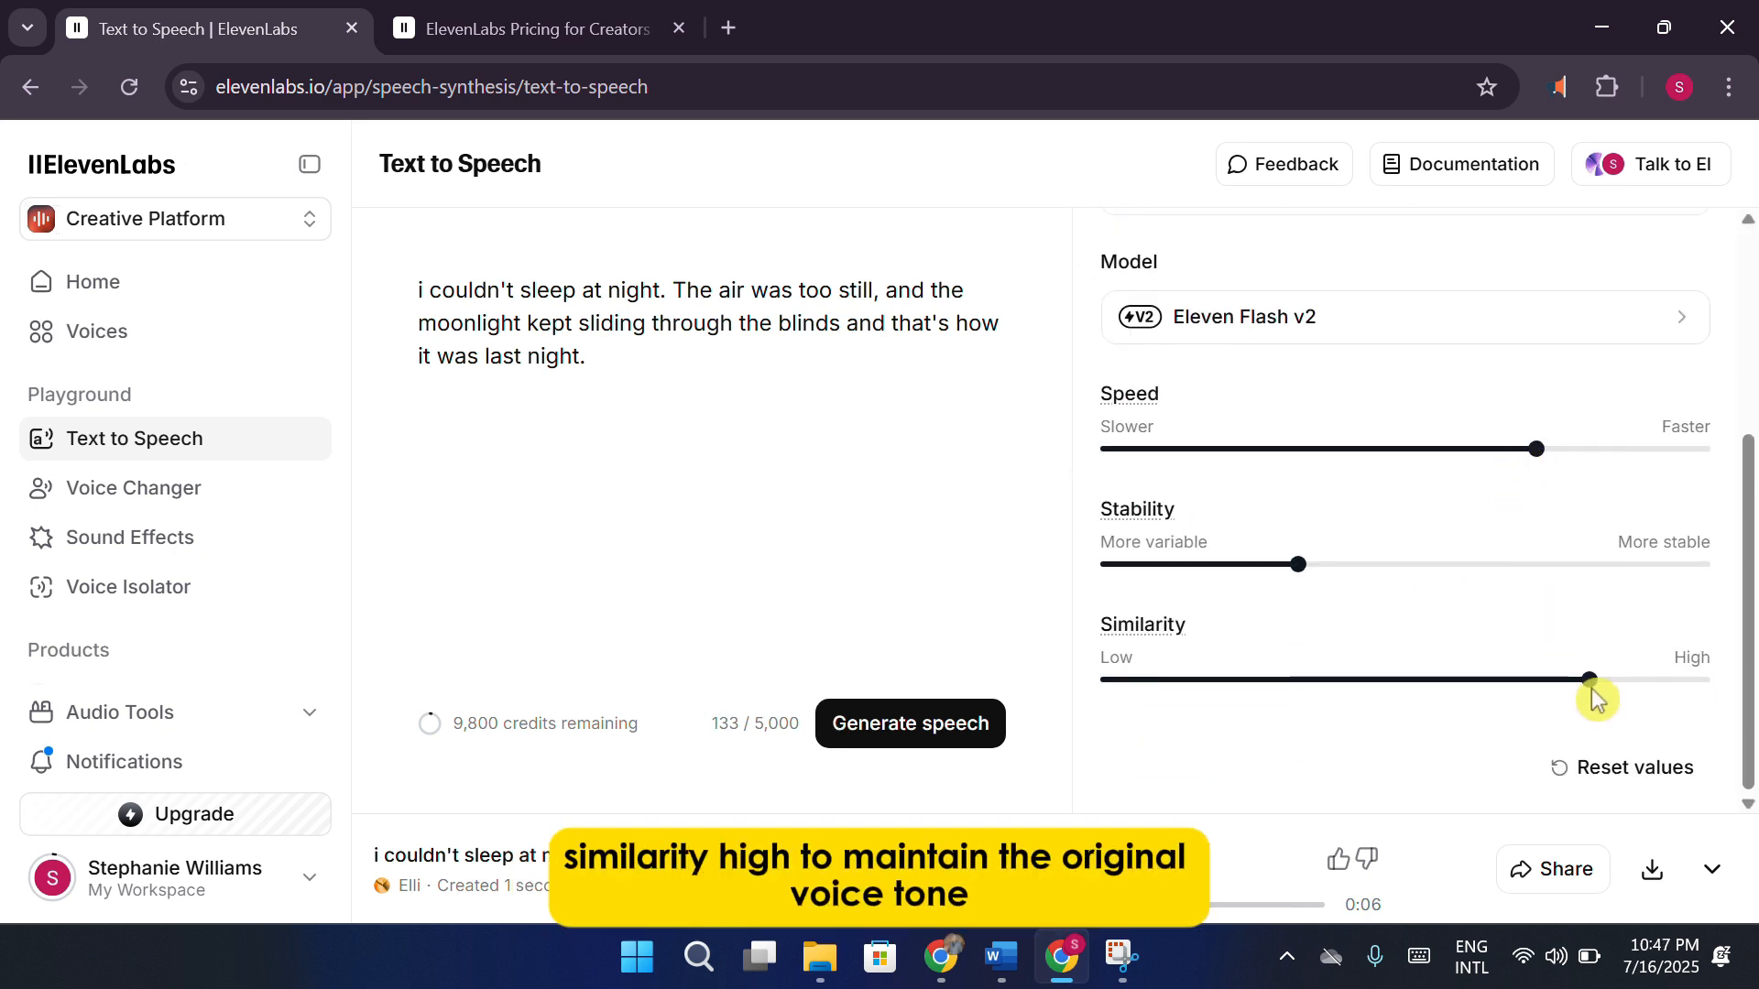
{"action": "left_click", "coordinate": [1630, 682]}
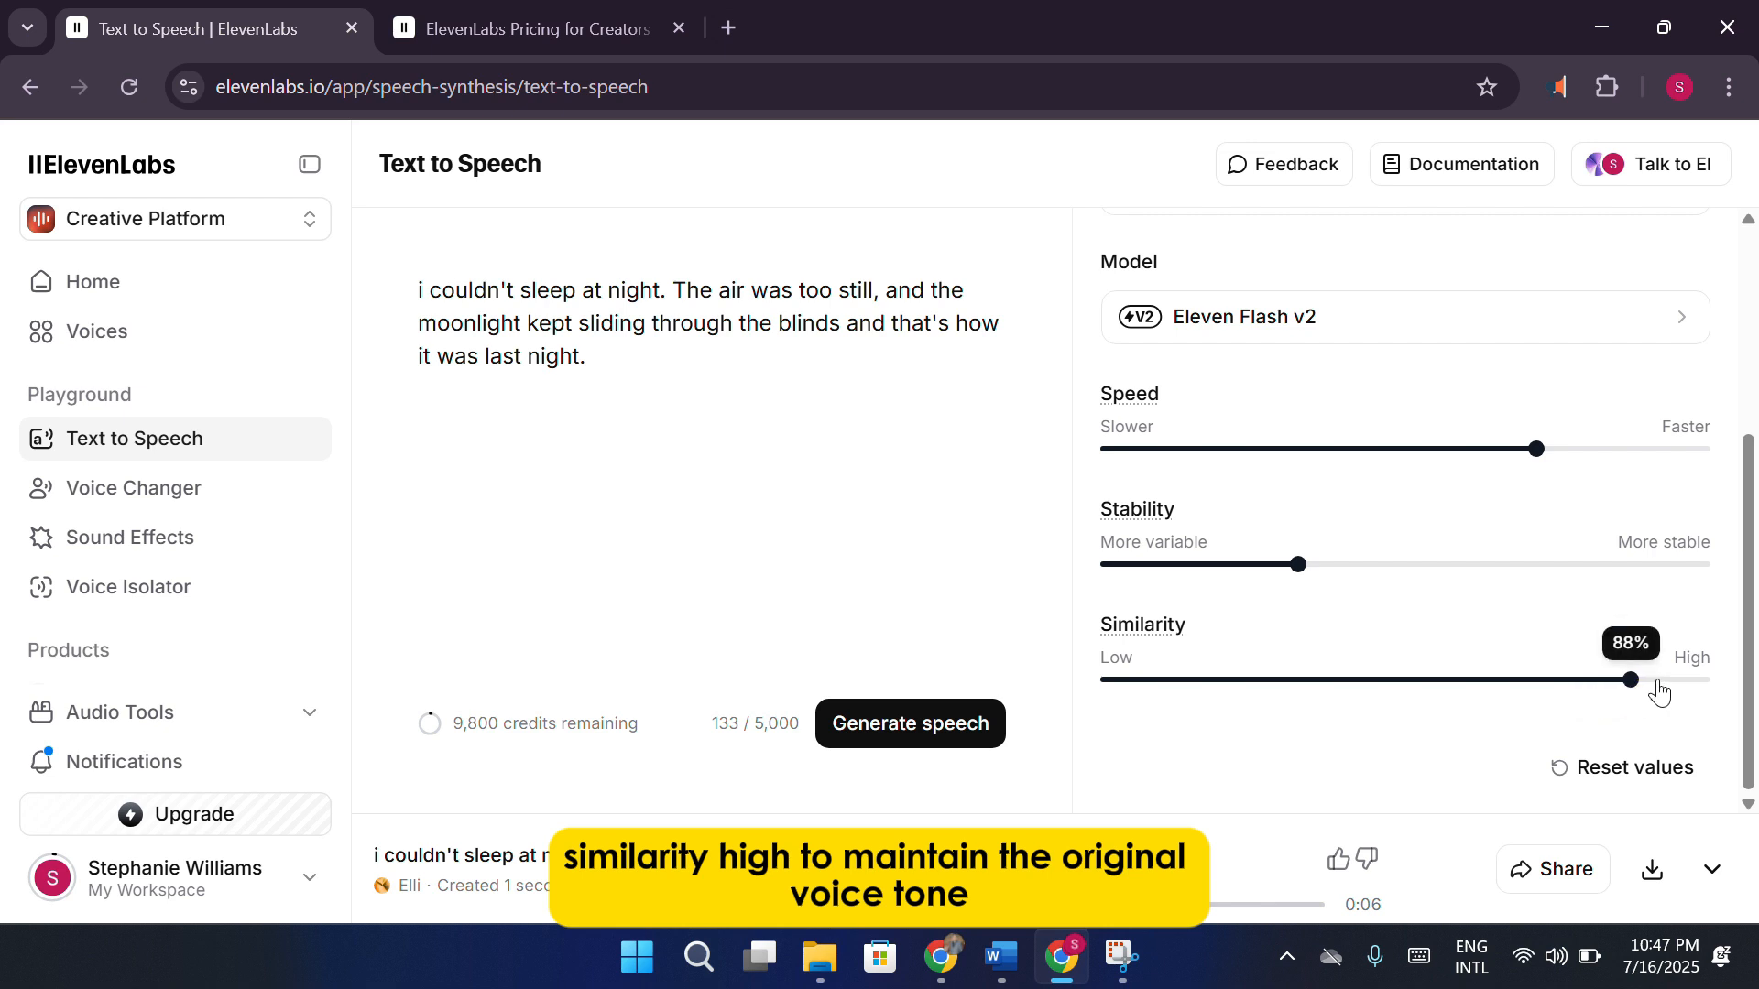
{"action": "left_click", "coordinate": [1302, 566]}
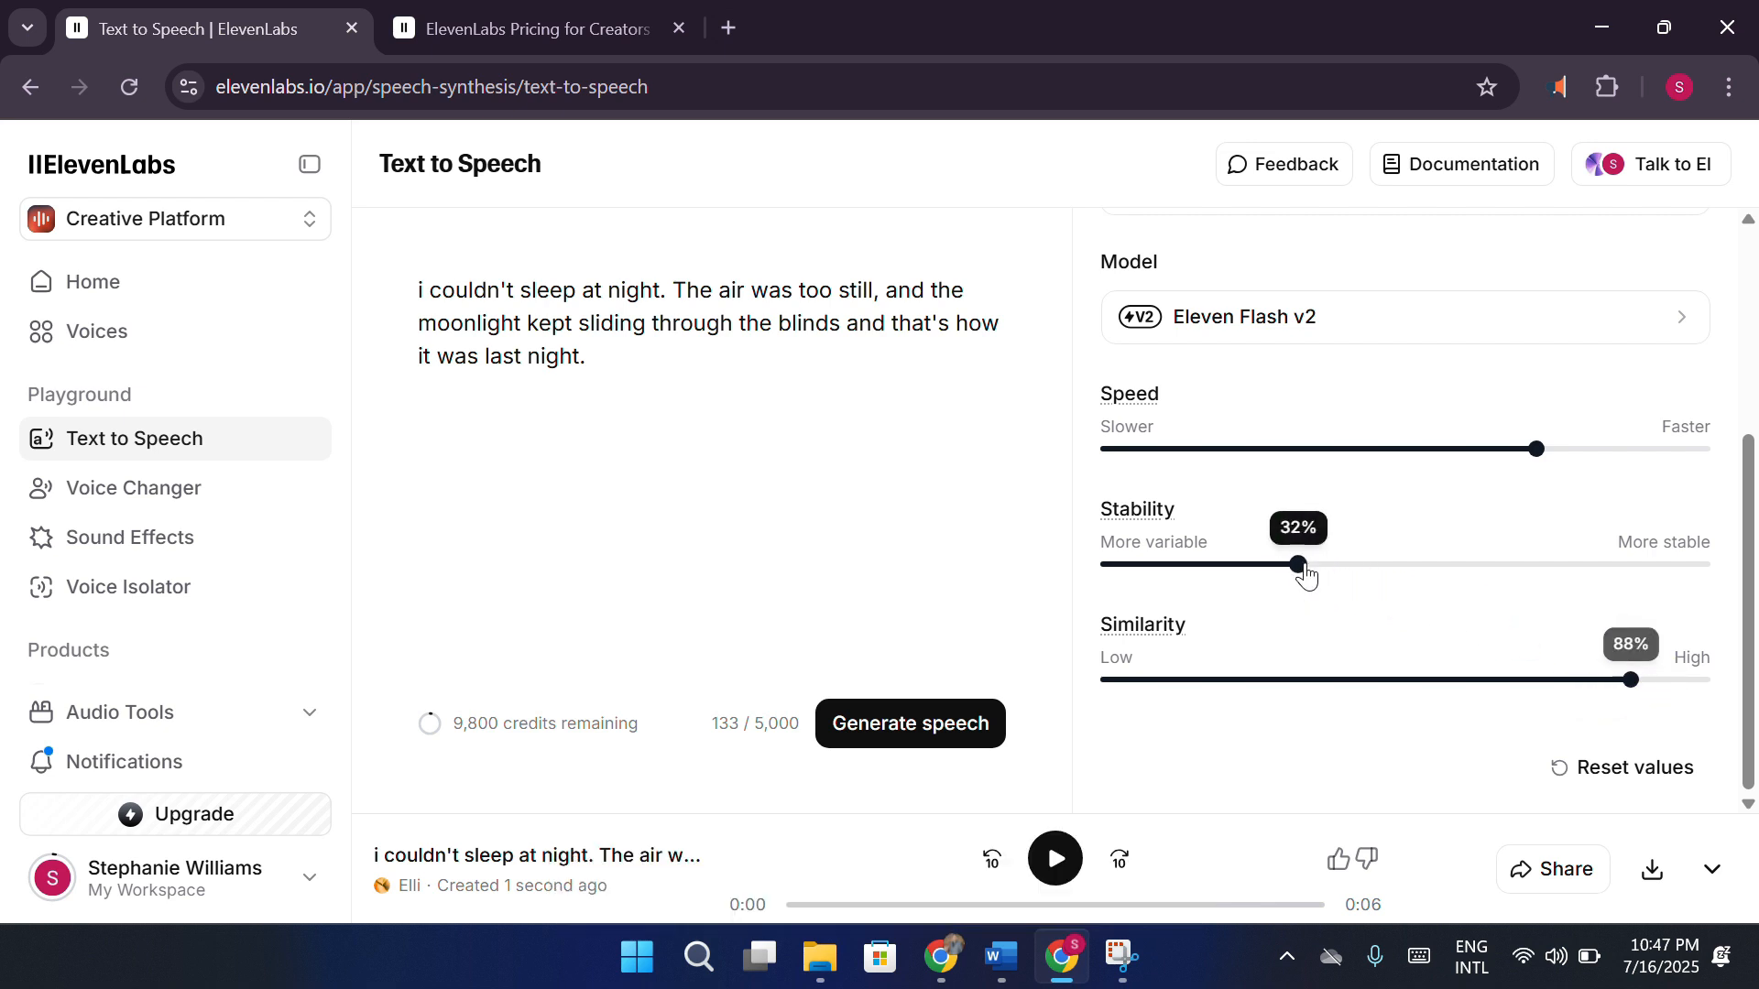
{"action": "mouse_move", "coordinate": [1307, 576]}
{"action": "left_mouse_down"}
{"action": "mouse_move", "coordinate": [1257, 575]}
{"action": "mouse_move", "coordinate": [1272, 573]}
{"action": "left_mouse_up"}
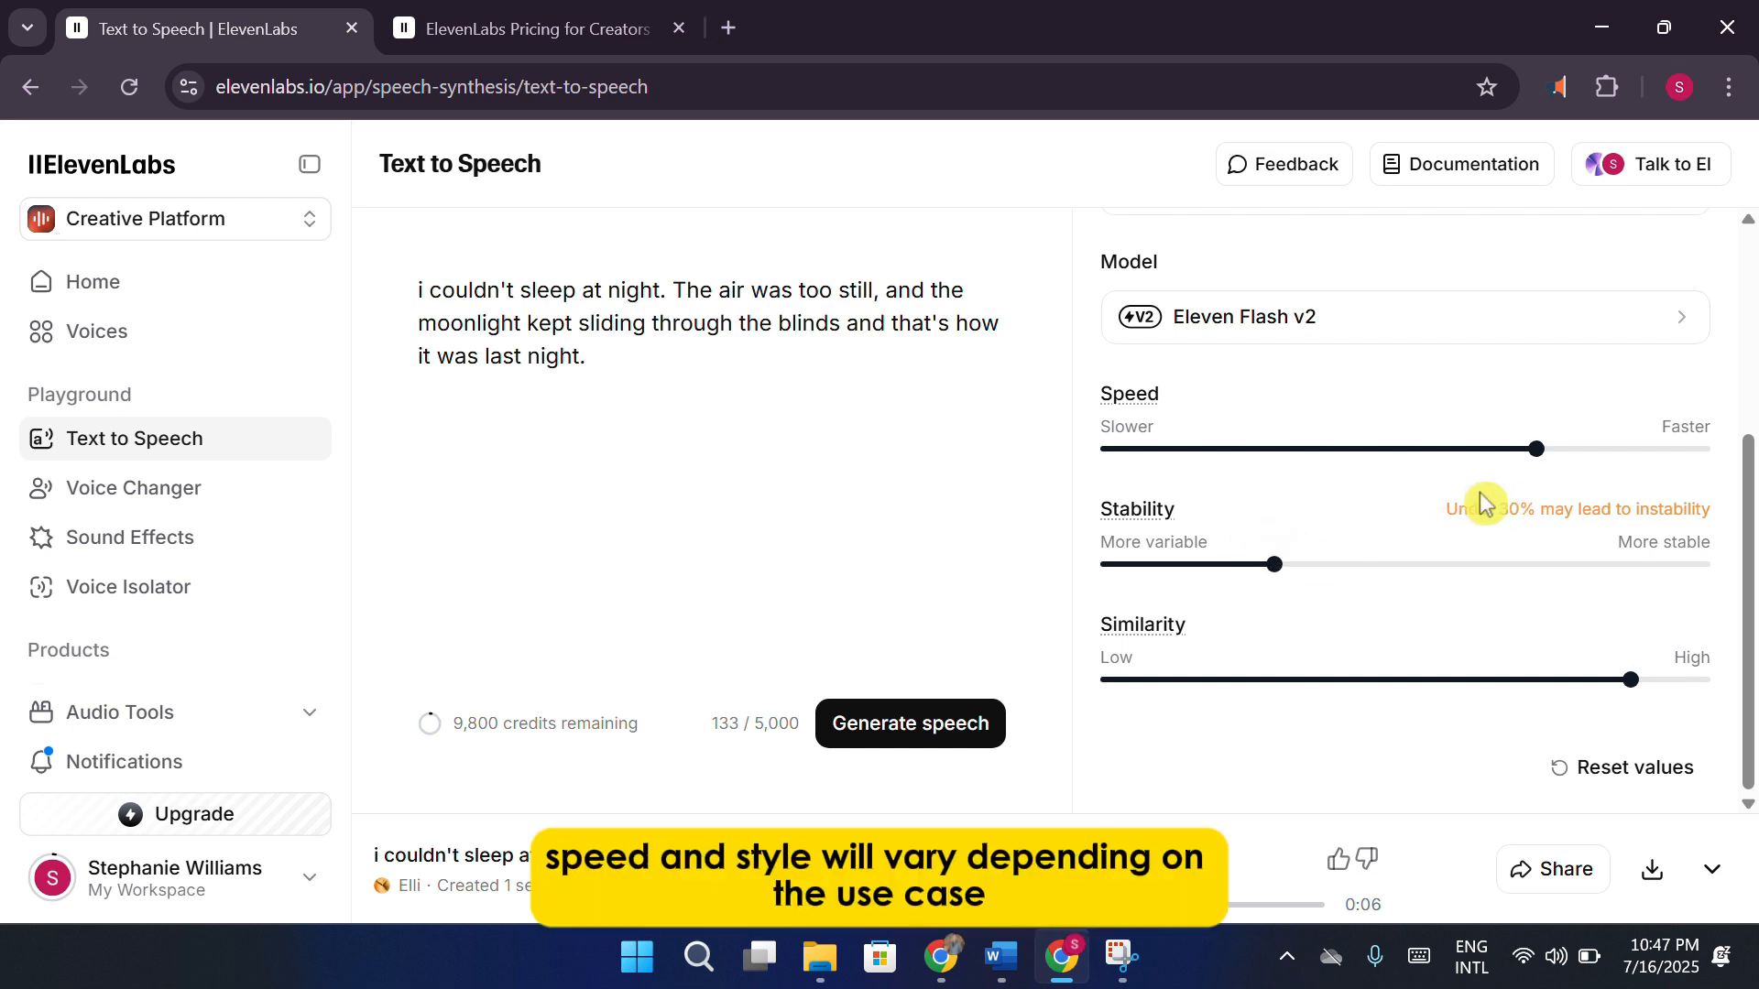
Generate the speech from the script with Eleven Flash v2 and look over the voice settings.
{"action": "left_click", "coordinate": [974, 723]}
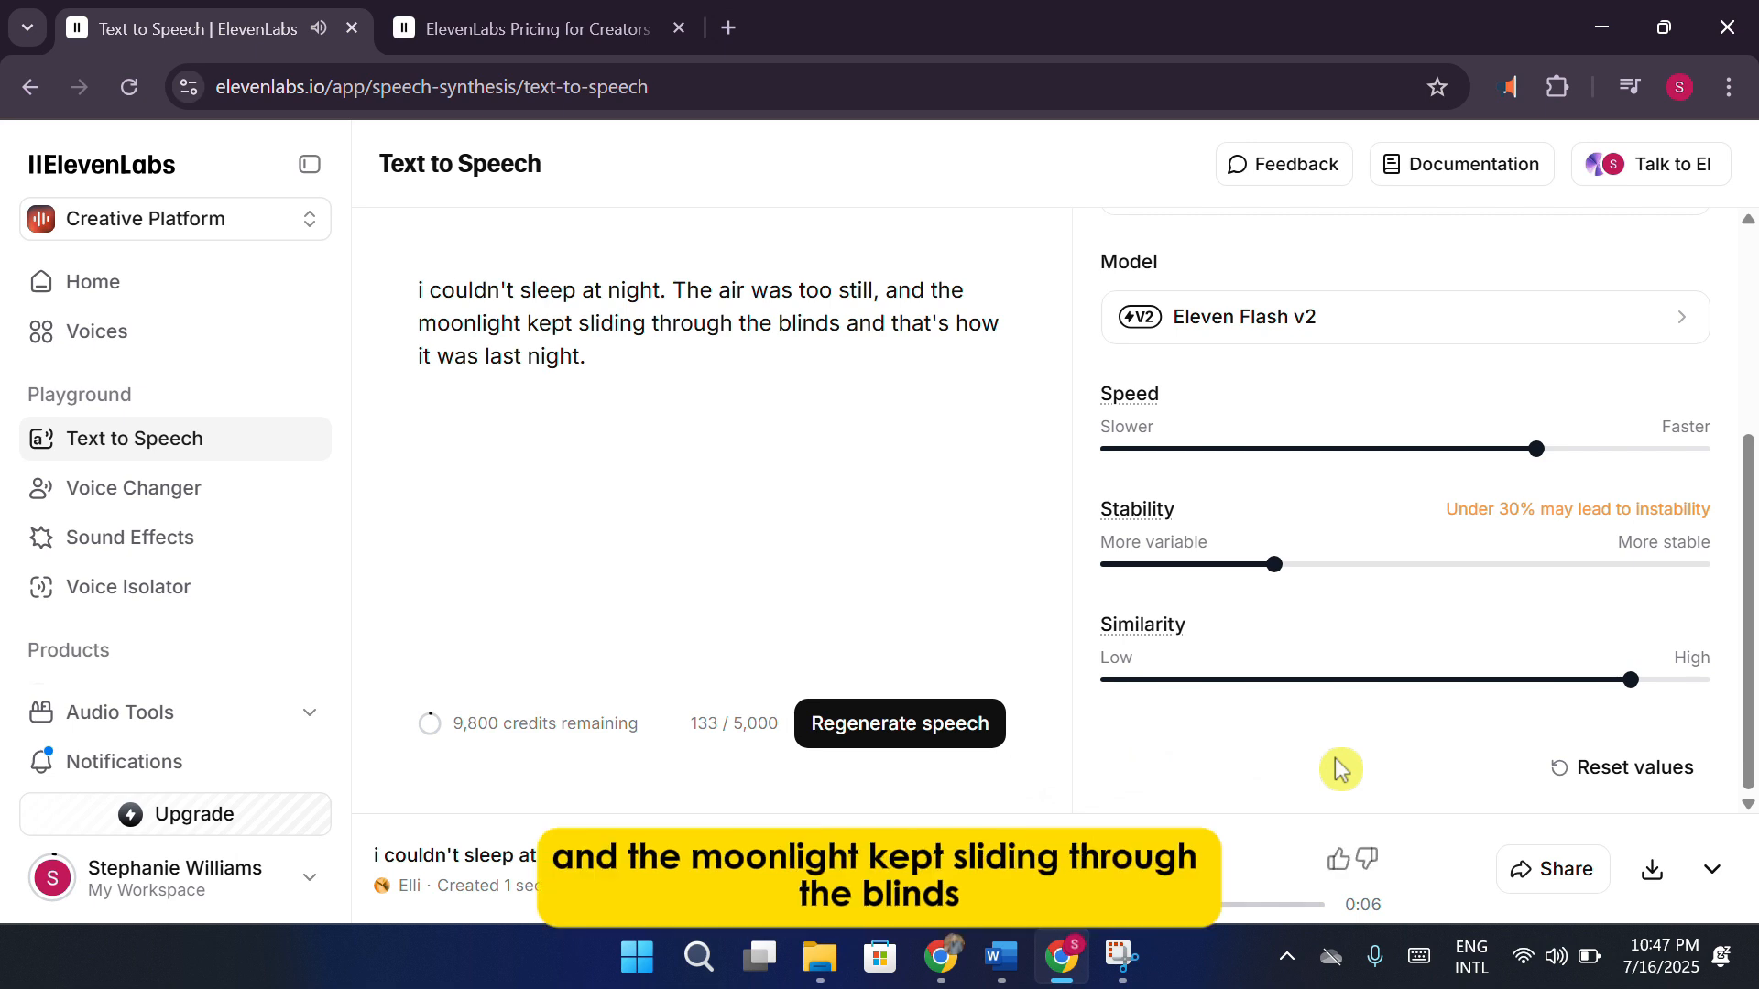
{"action": "scroll", "coordinate": [1338, 768], "scroll_direction": "up", "scroll_amount": 4}
{"action": "scroll", "coordinate": [1338, 768], "scroll_direction": "down", "scroll_amount": 4}
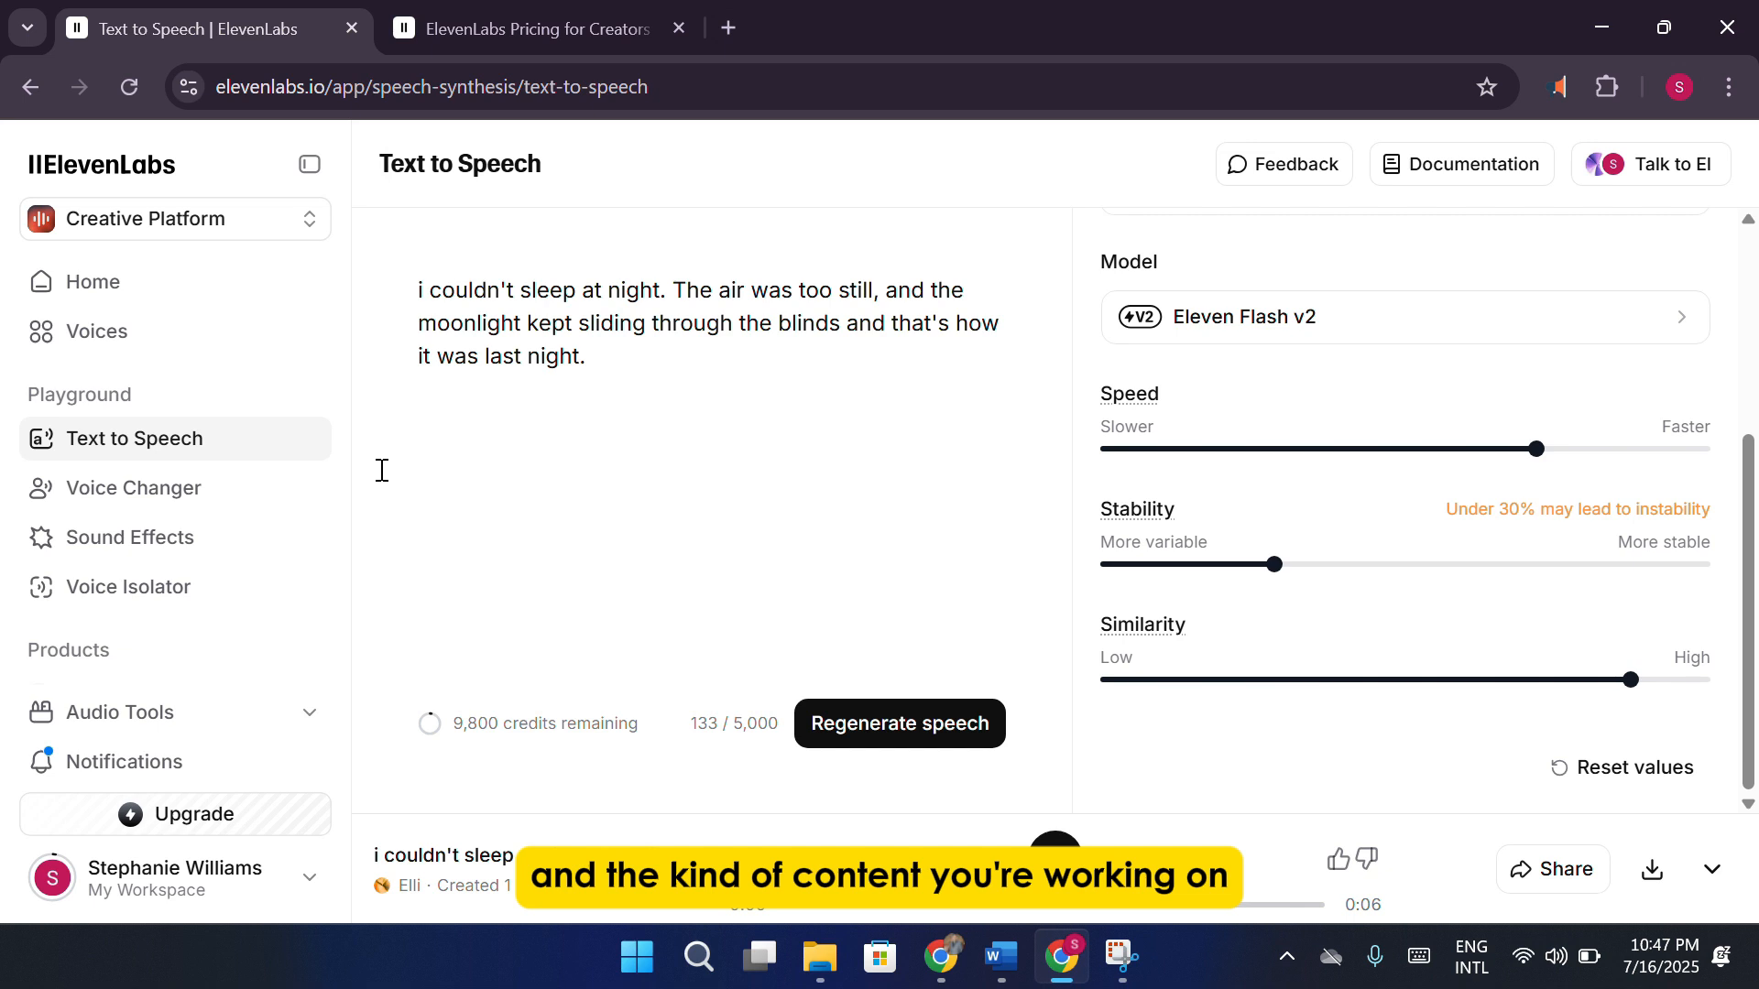
Look at the Voice Changer and Sound Effects tools and return to the home page.
{"action": "left_click", "coordinate": [108, 499]}
{"action": "left_click", "coordinate": [129, 540]}
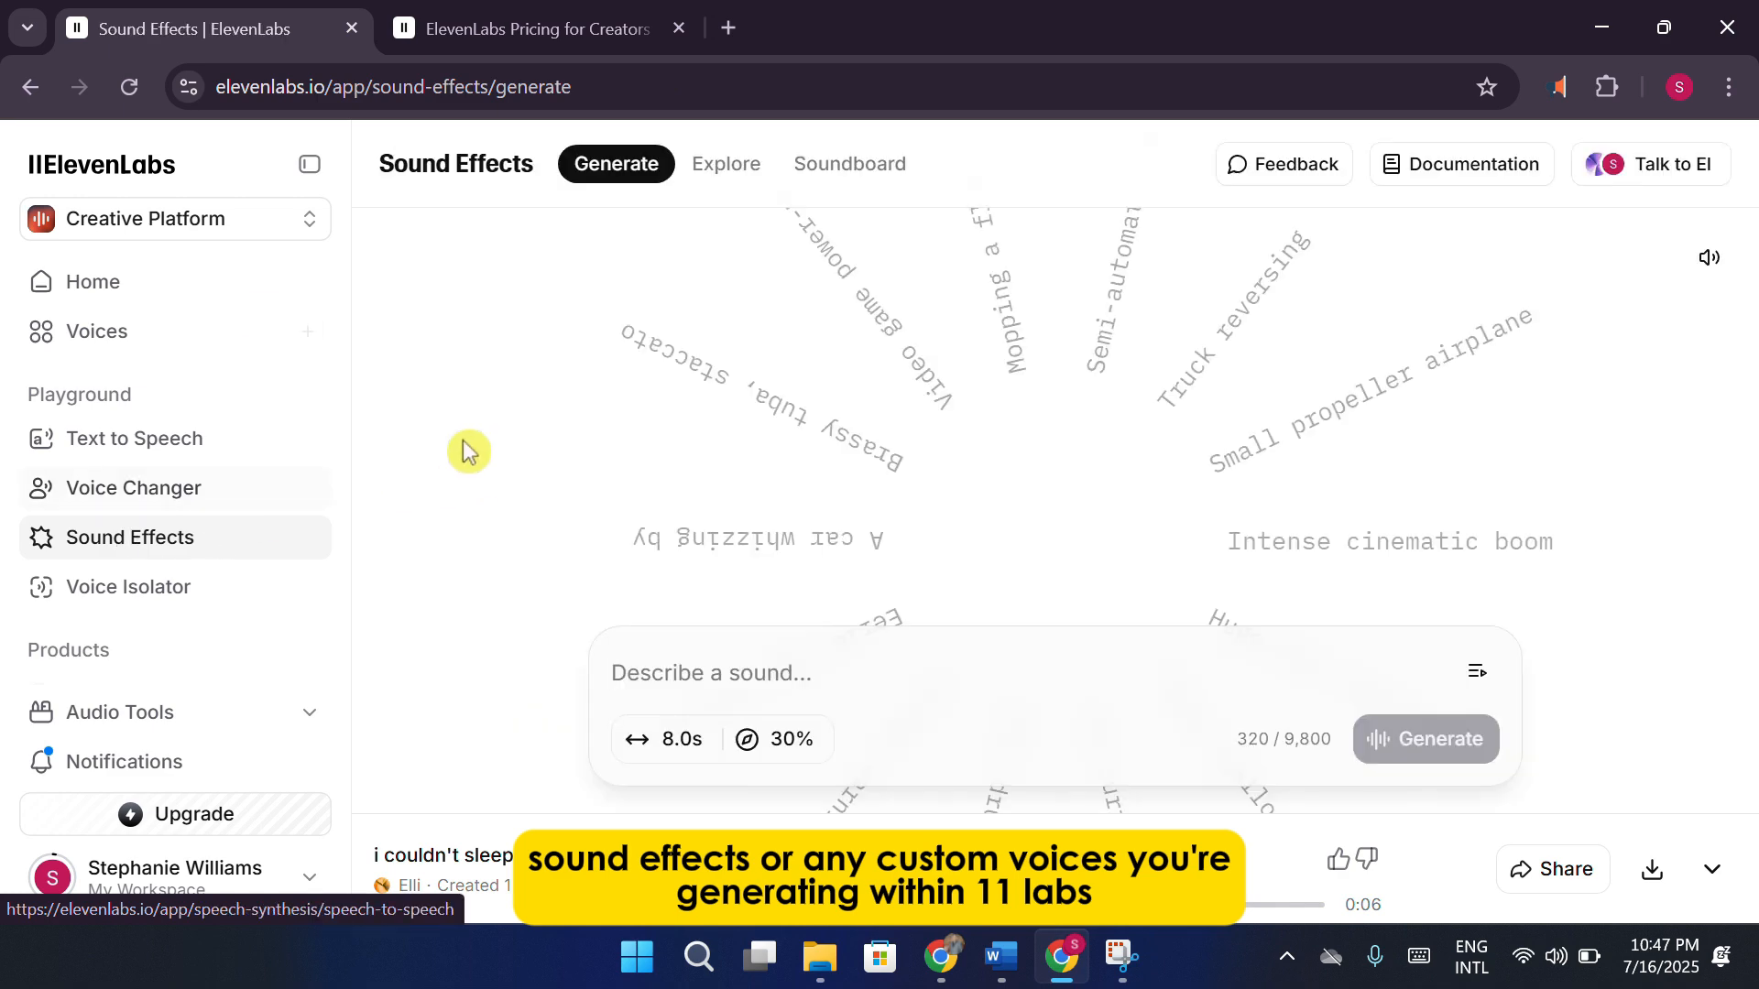
{"action": "left_click", "coordinate": [205, 280]}
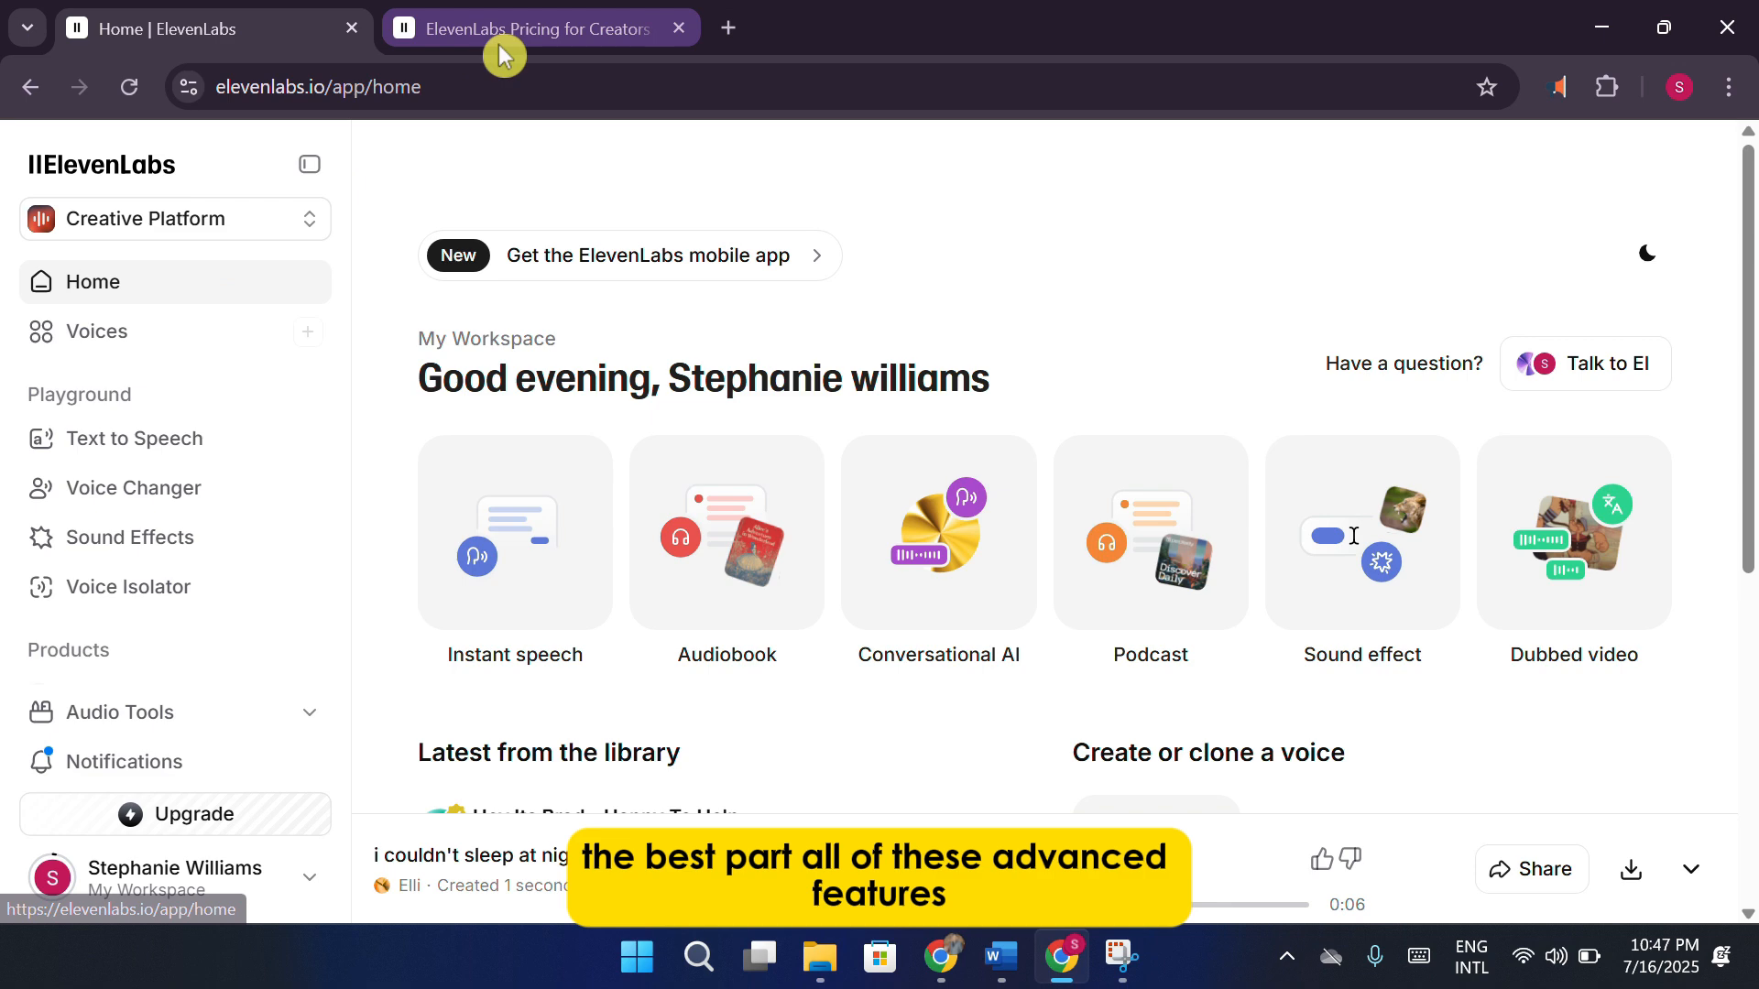
Review the Free, Starter, Creator and Pro plans on the pricing page and minimize the browser.
{"action": "left_click", "coordinate": [546, 28]}
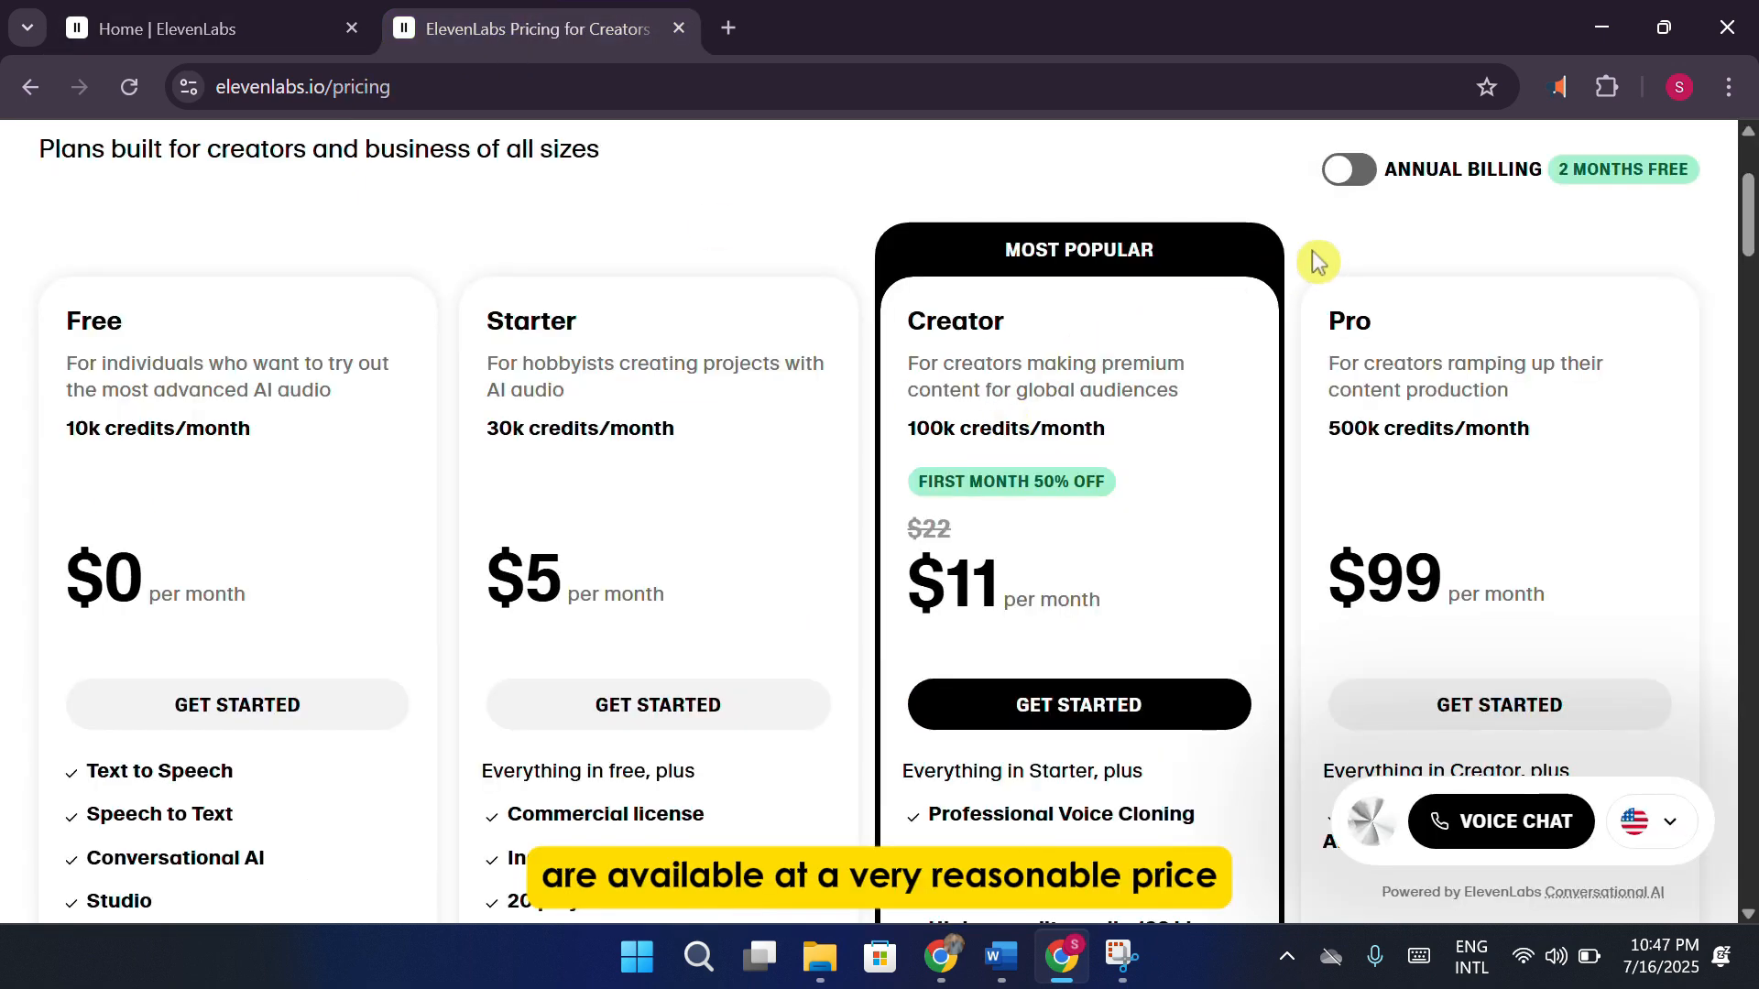
{"action": "scroll", "coordinate": [1317, 261], "scroll_direction": "down", "scroll_amount": 4}
{"action": "scroll", "coordinate": [1307, 310], "scroll_direction": "up", "scroll_amount": 2}
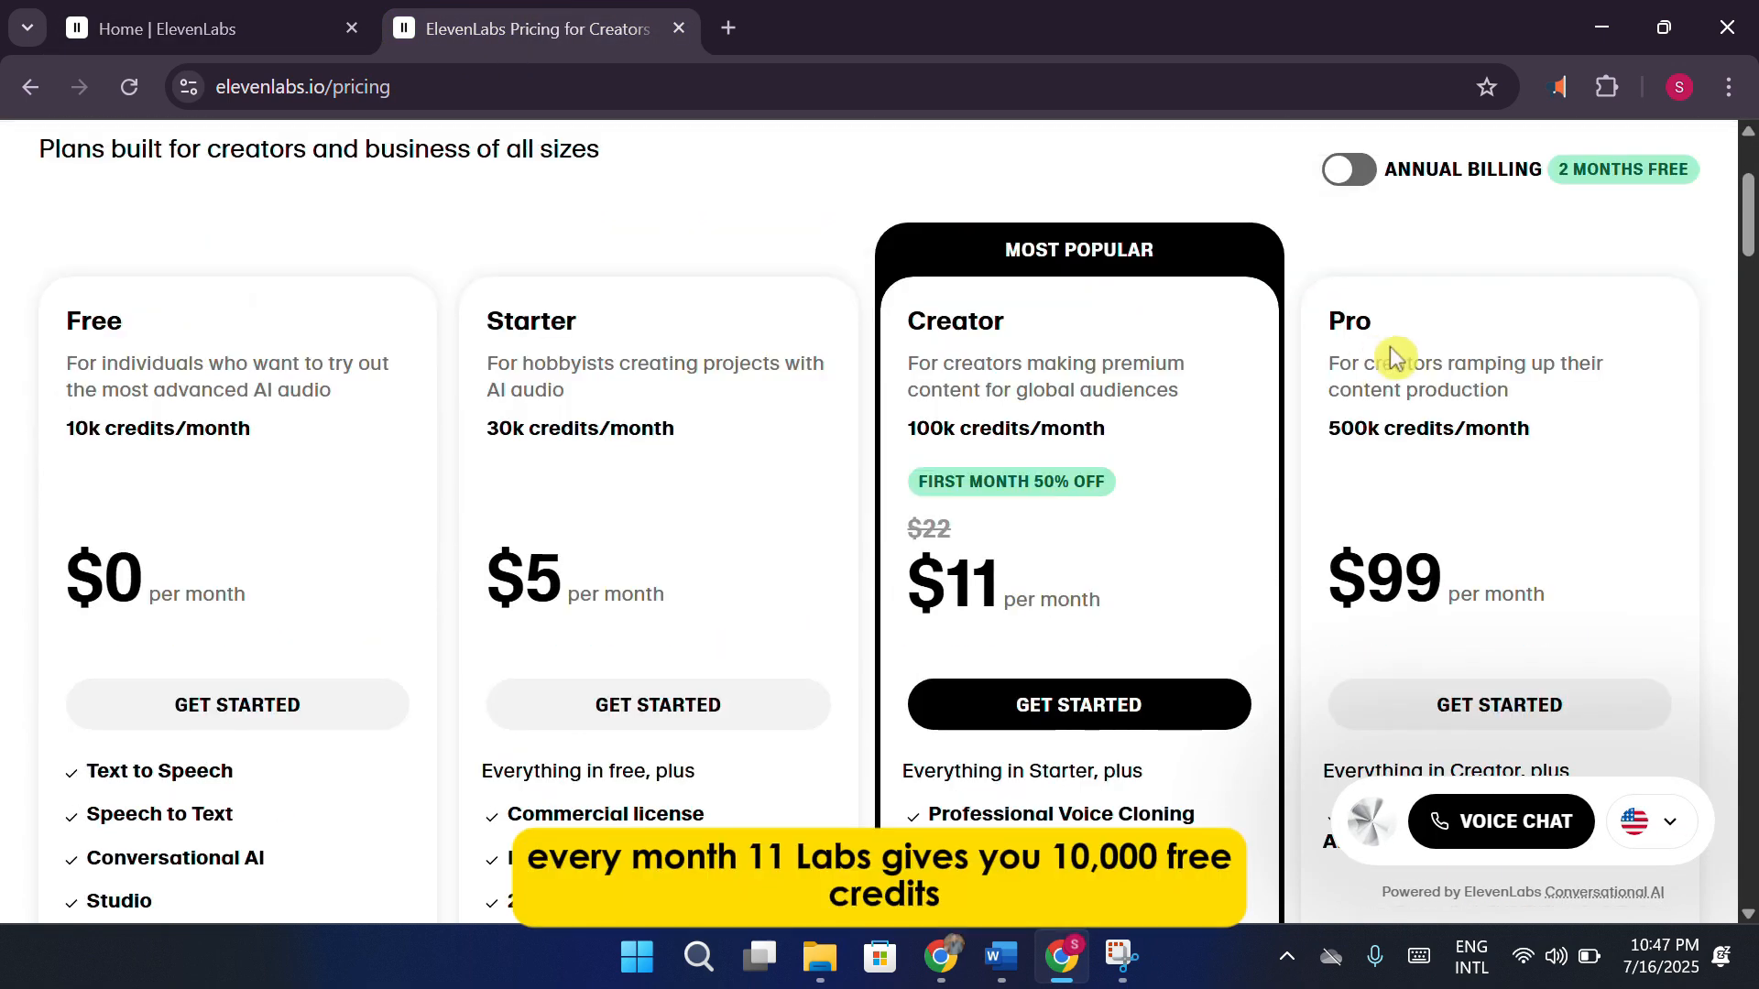
{"action": "scroll", "coordinate": [1656, 404], "scroll_direction": "down", "scroll_amount": 2}
{"action": "scroll", "coordinate": [1720, 394], "scroll_direction": "up", "scroll_amount": 2}
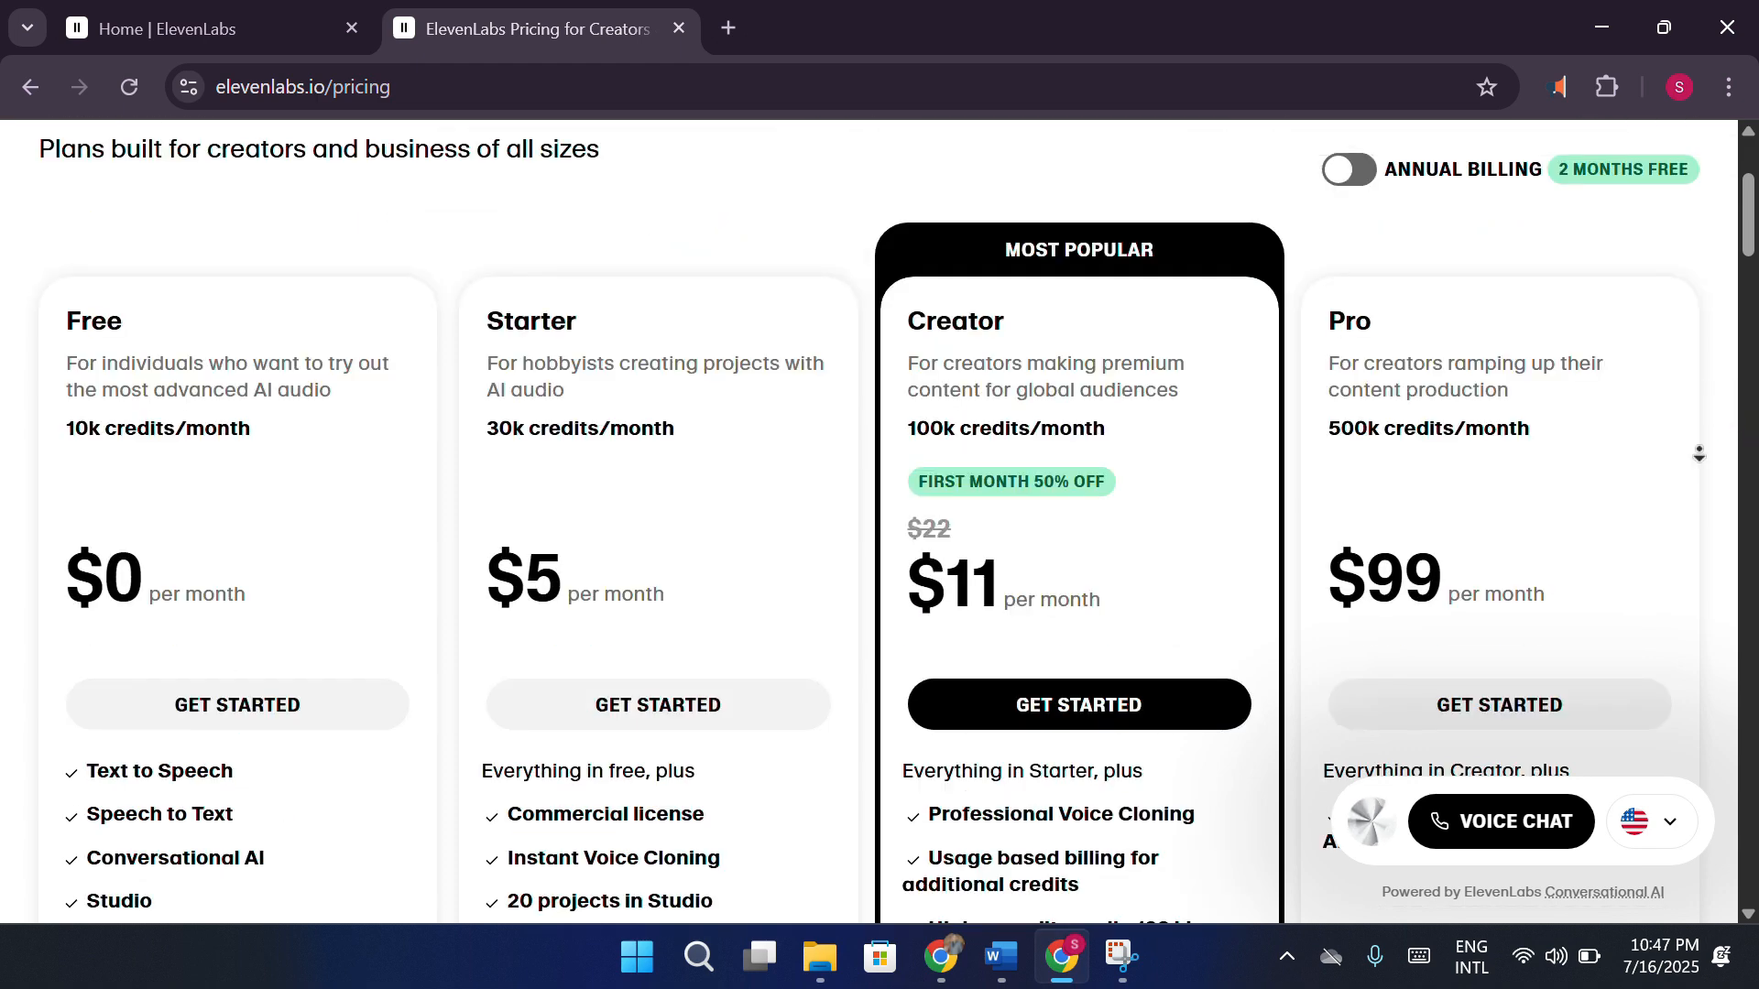
{"action": "scroll", "coordinate": [1698, 473], "scroll_direction": "down", "scroll_amount": 1}
{"action": "scroll", "coordinate": [1700, 475], "scroll_direction": "down", "scroll_amount": 1}
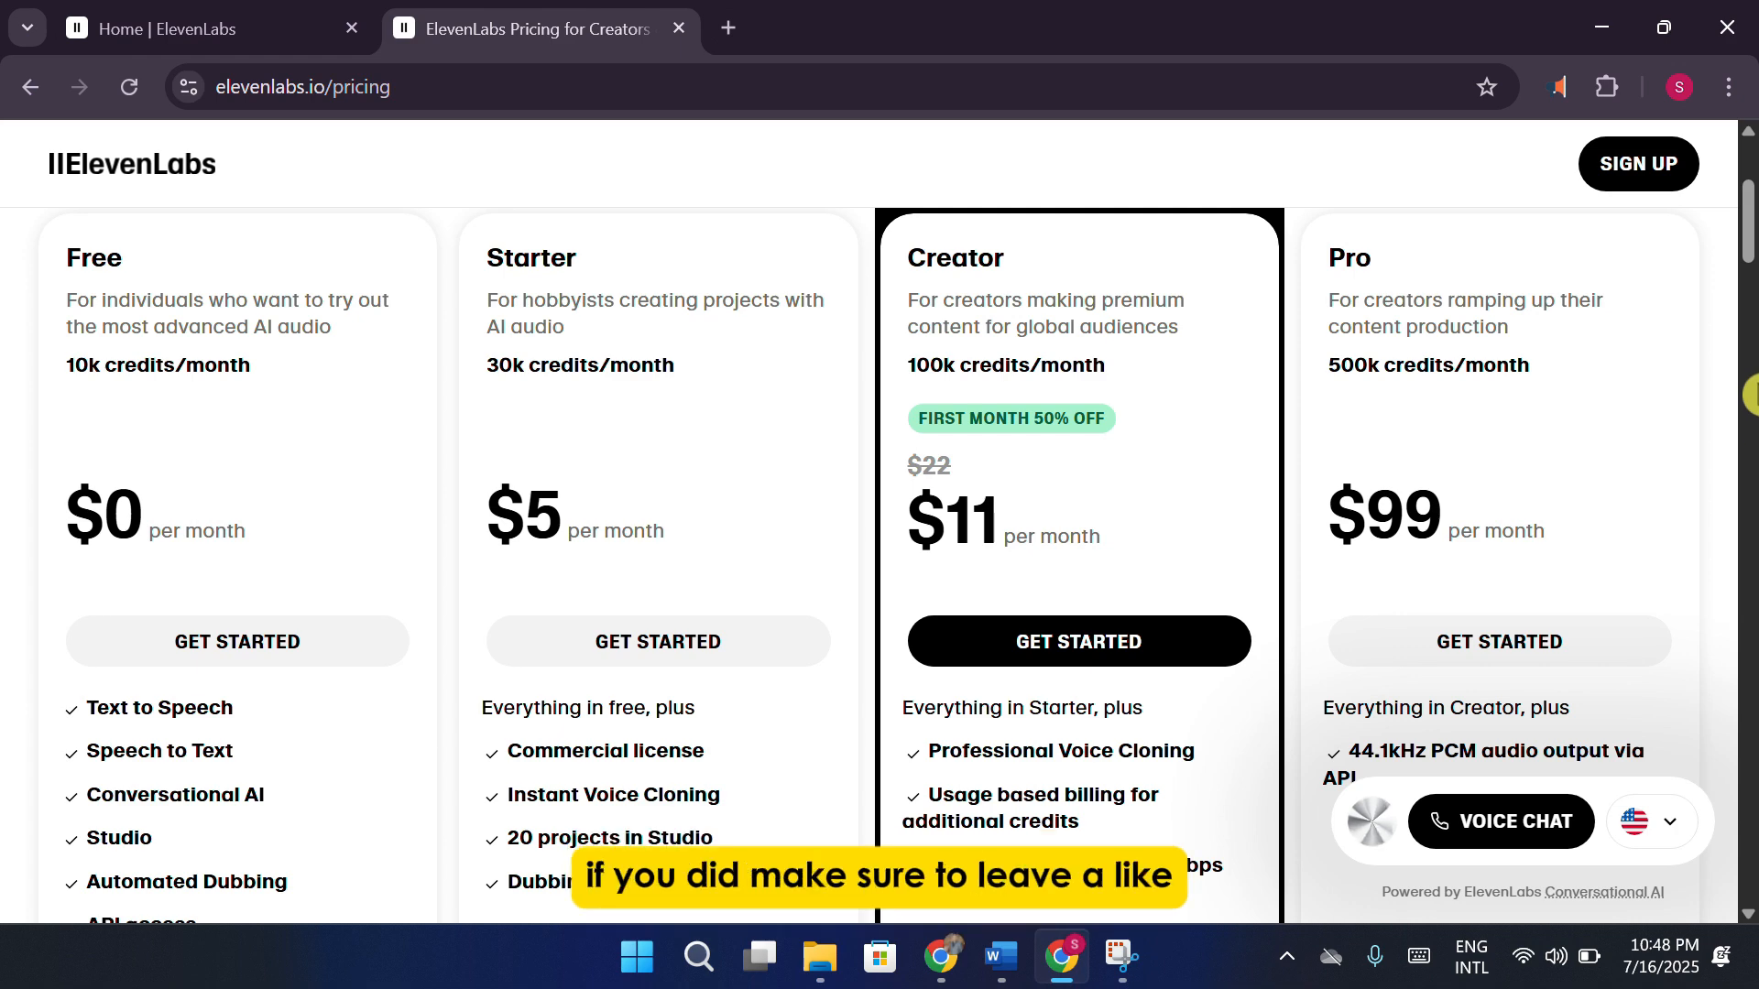
{"action": "left_click", "coordinate": [1603, 30]}
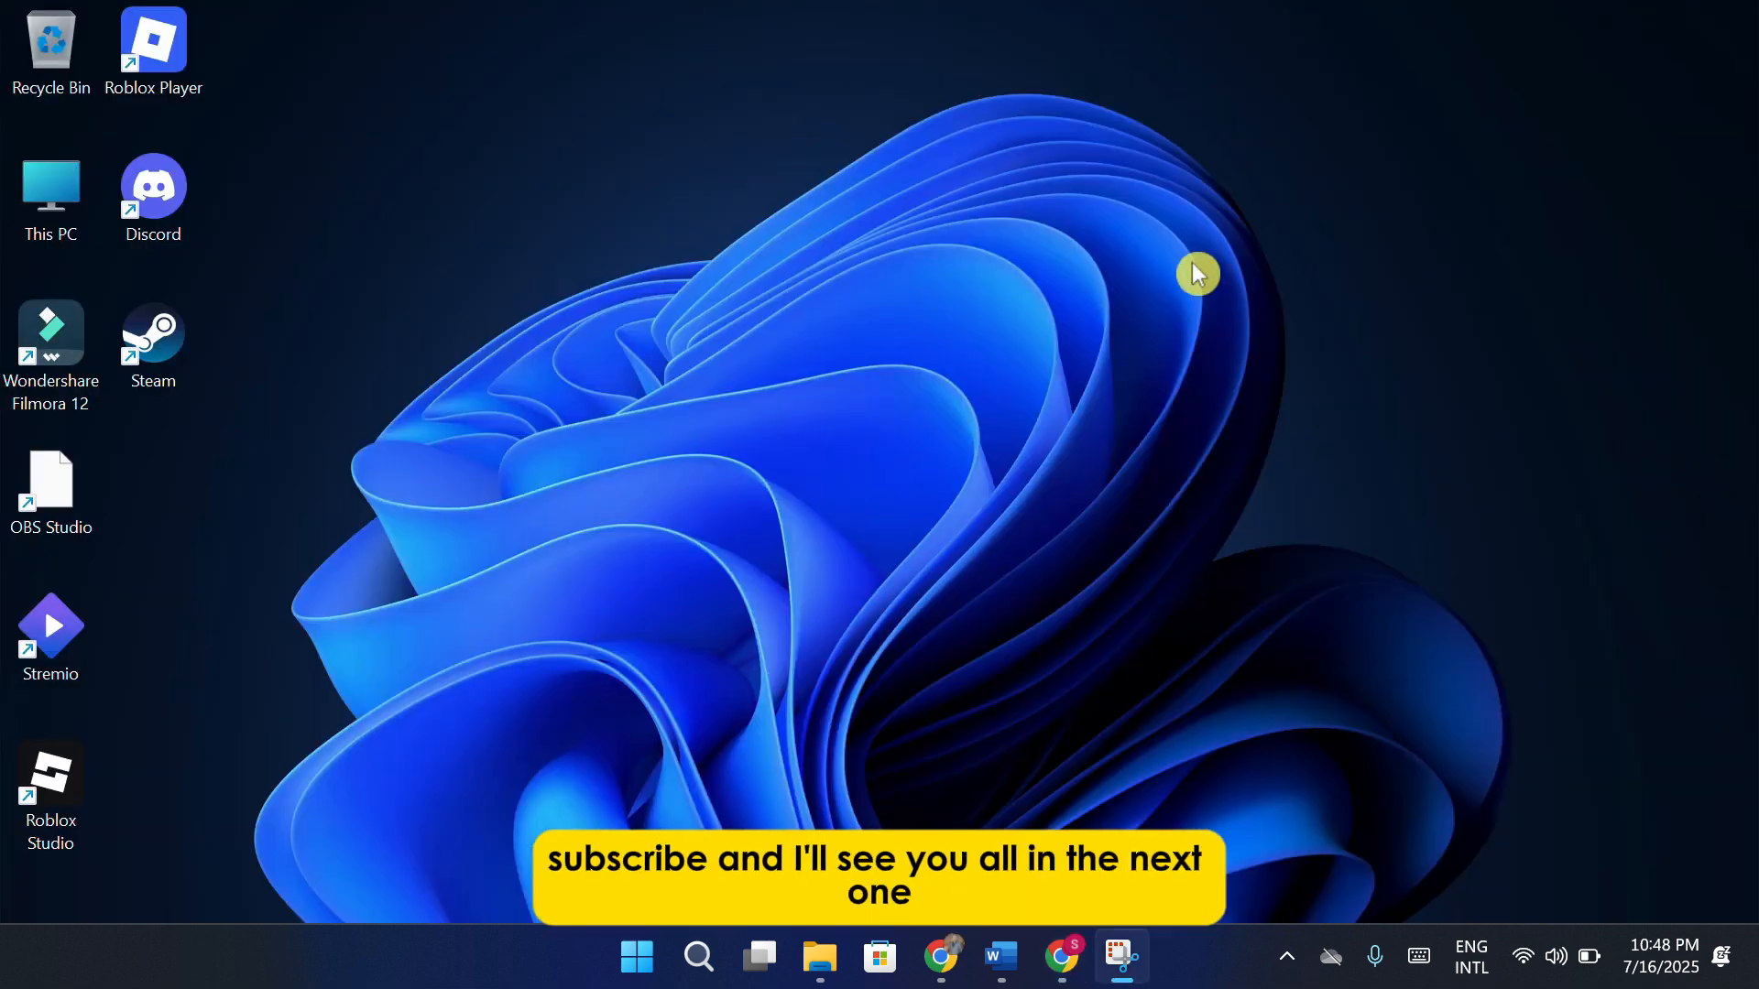